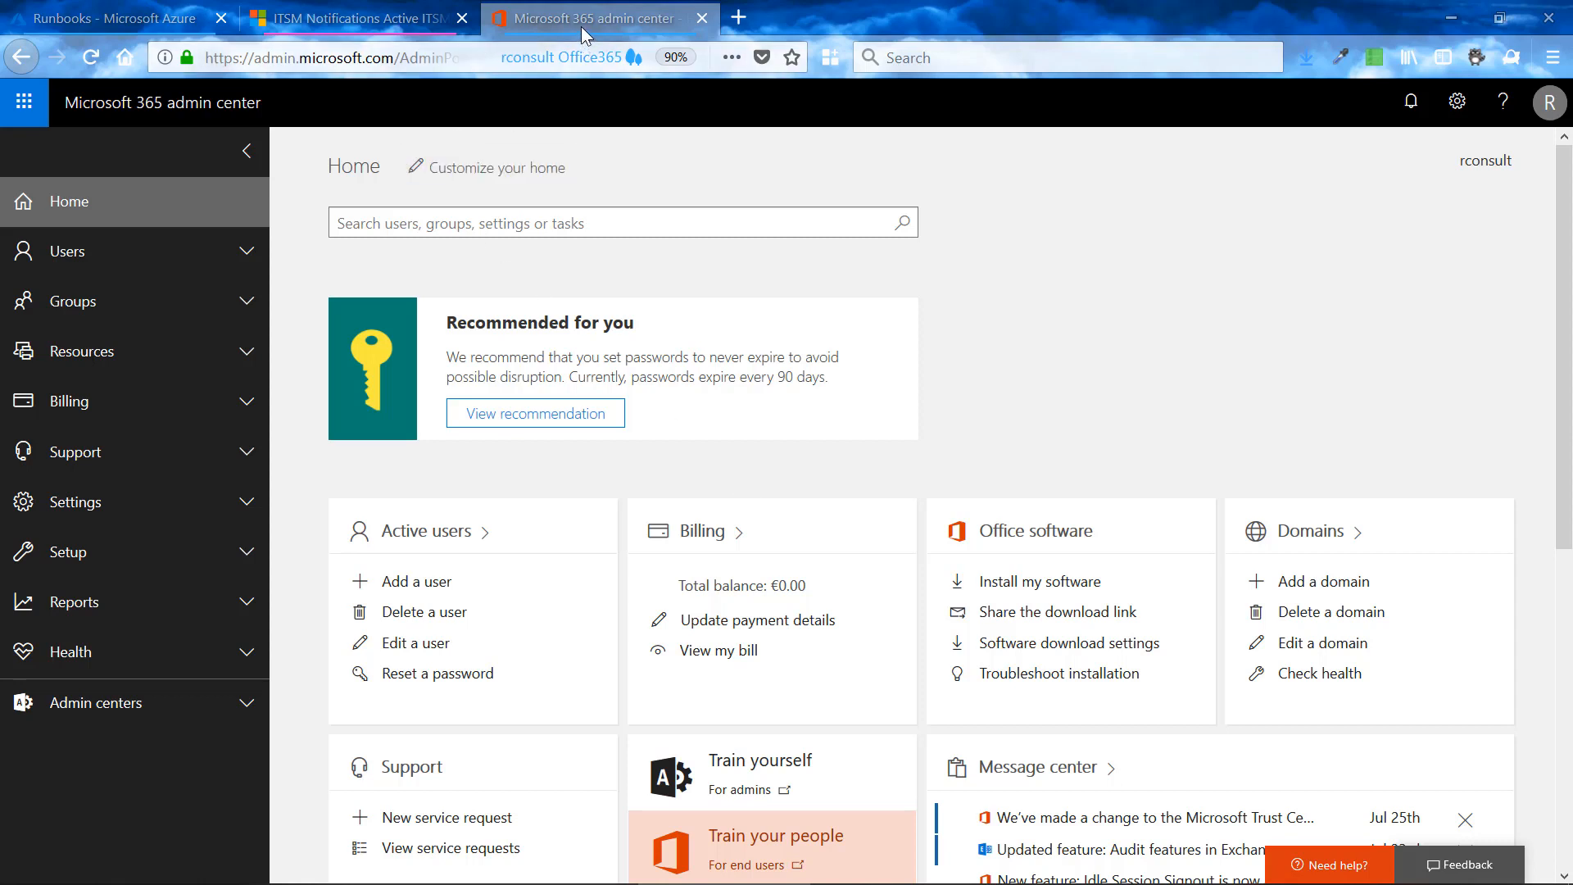
{"action": "left_click", "coordinate": [103, 706]}
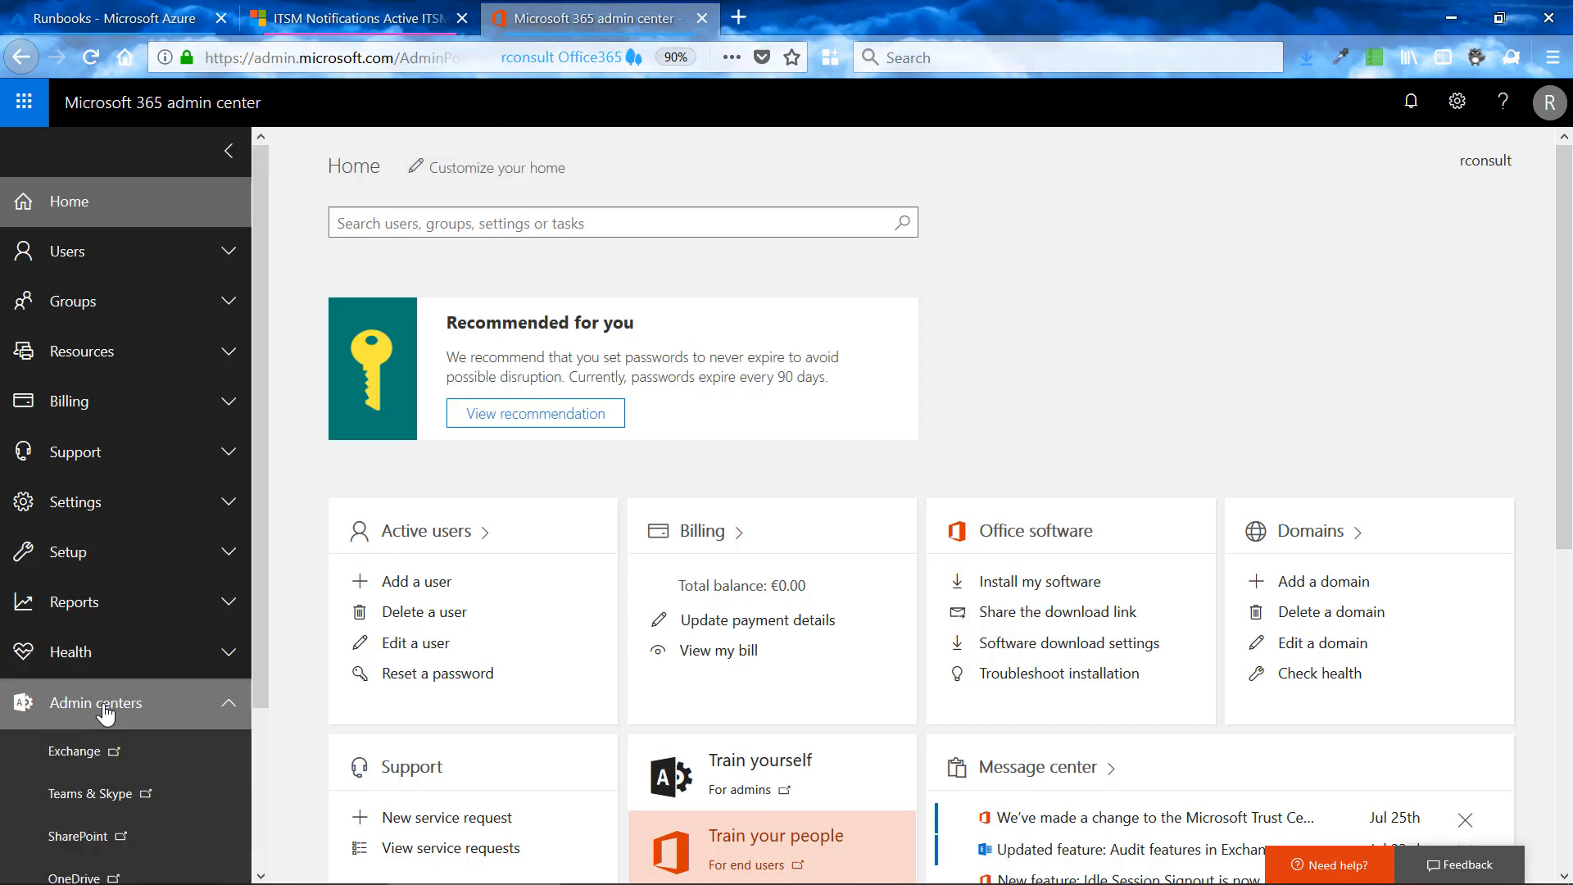
{"action": "scroll", "coordinate": [104, 713], "scroll_direction": "down", "scroll_amount": 5}
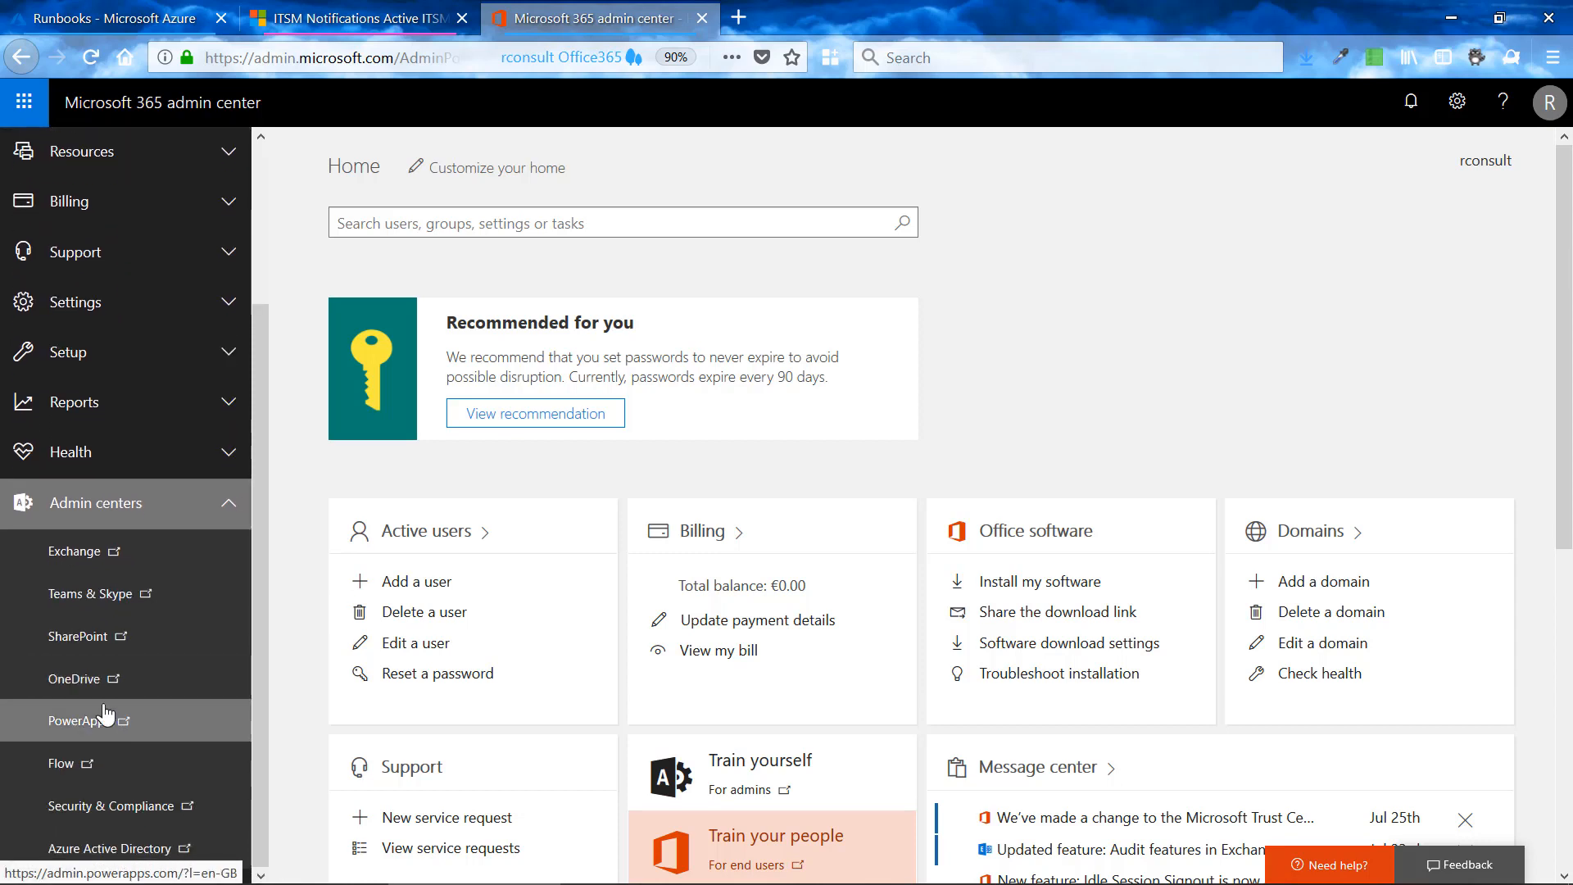
{"action": "left_click", "coordinate": [131, 513]}
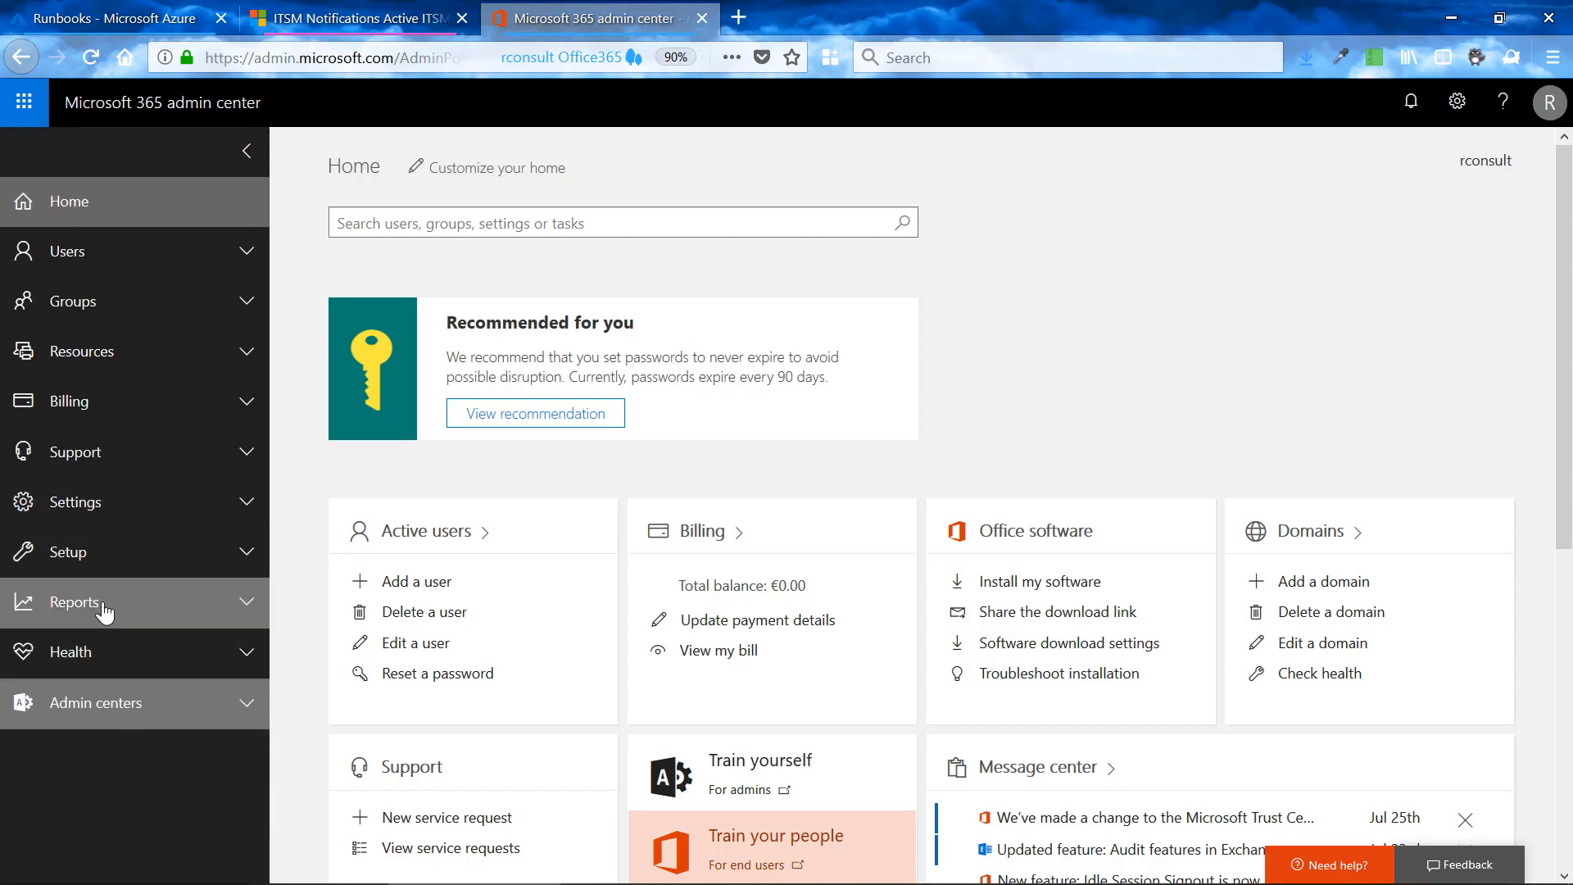
- Open the Service health page and show the details of the Skype for Business advisories
{"action": "left_click", "coordinate": [113, 654]}
{"action": "left_click", "coordinate": [113, 703]}
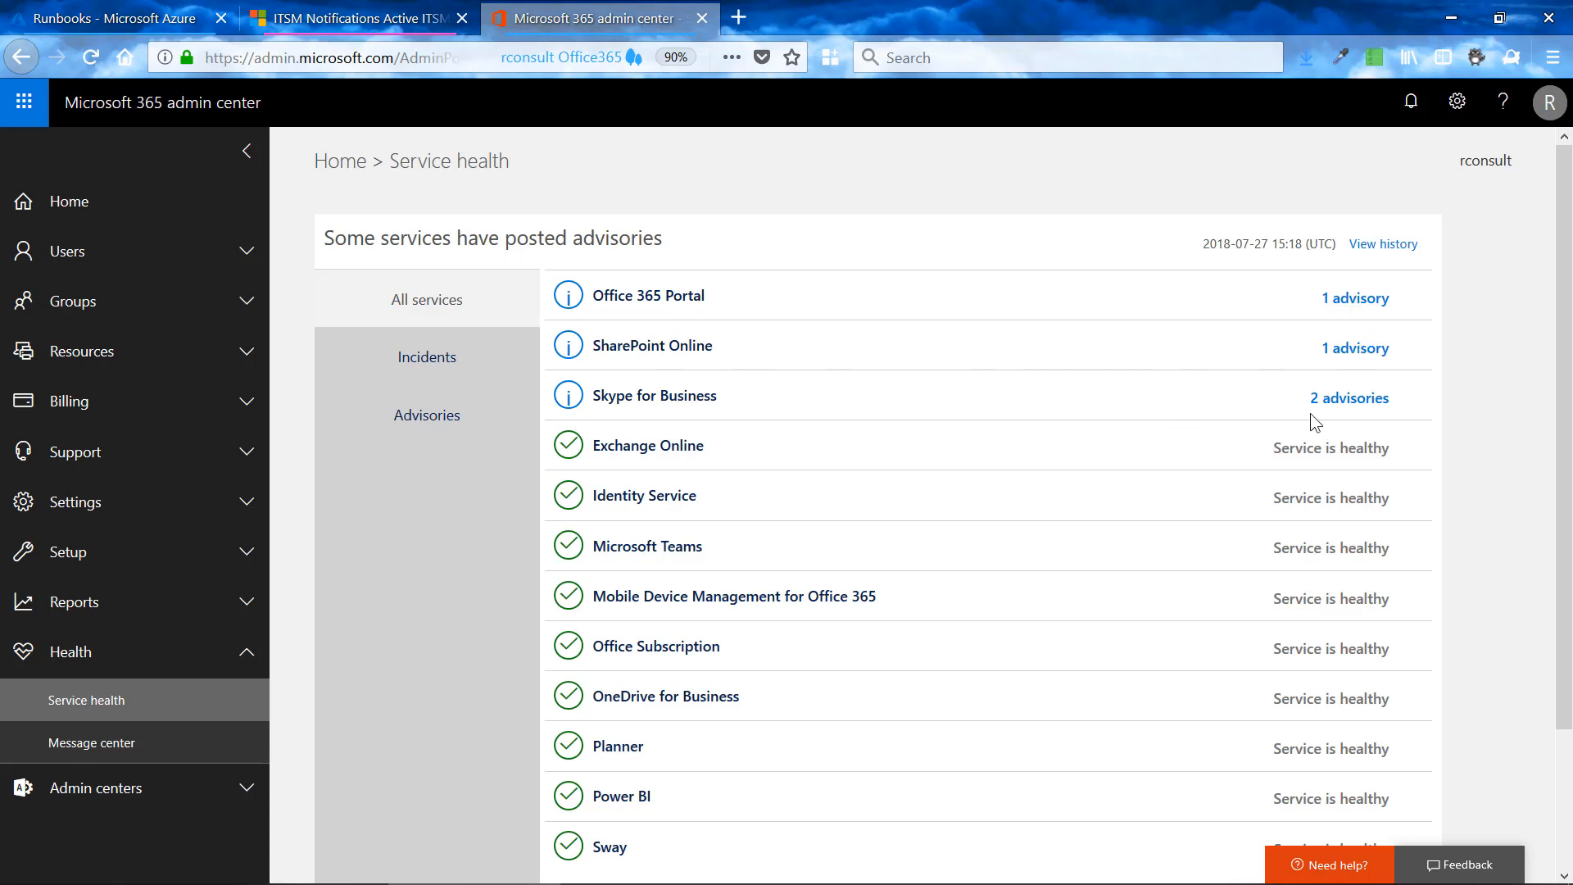
{"action": "left_click", "coordinate": [1348, 399]}
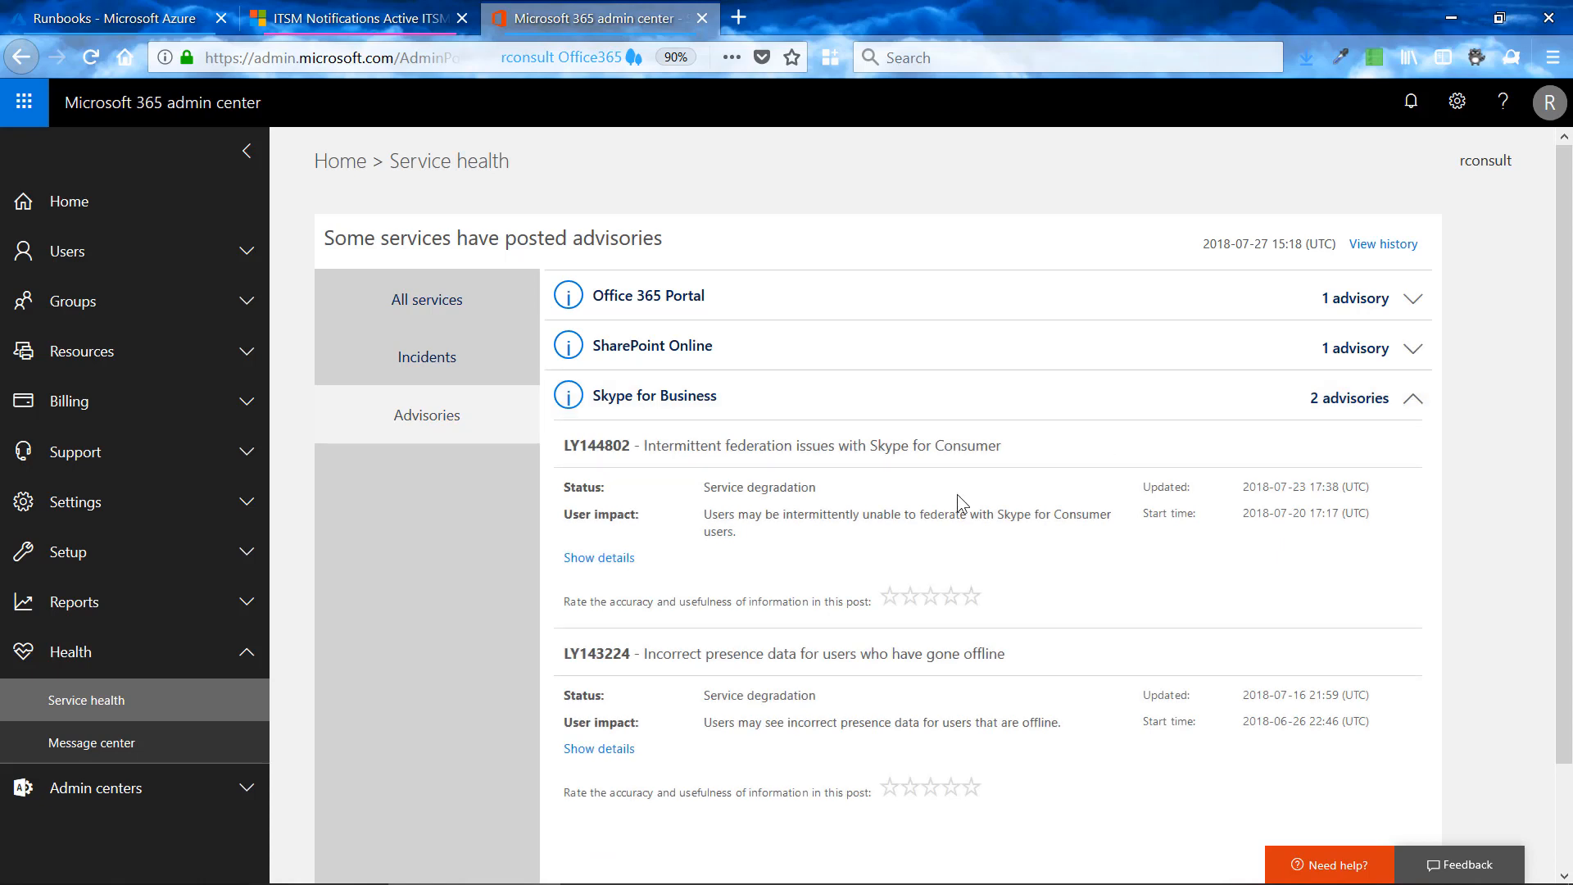
{"action": "scroll", "coordinate": [957, 496], "scroll_direction": "down", "scroll_amount": 2}
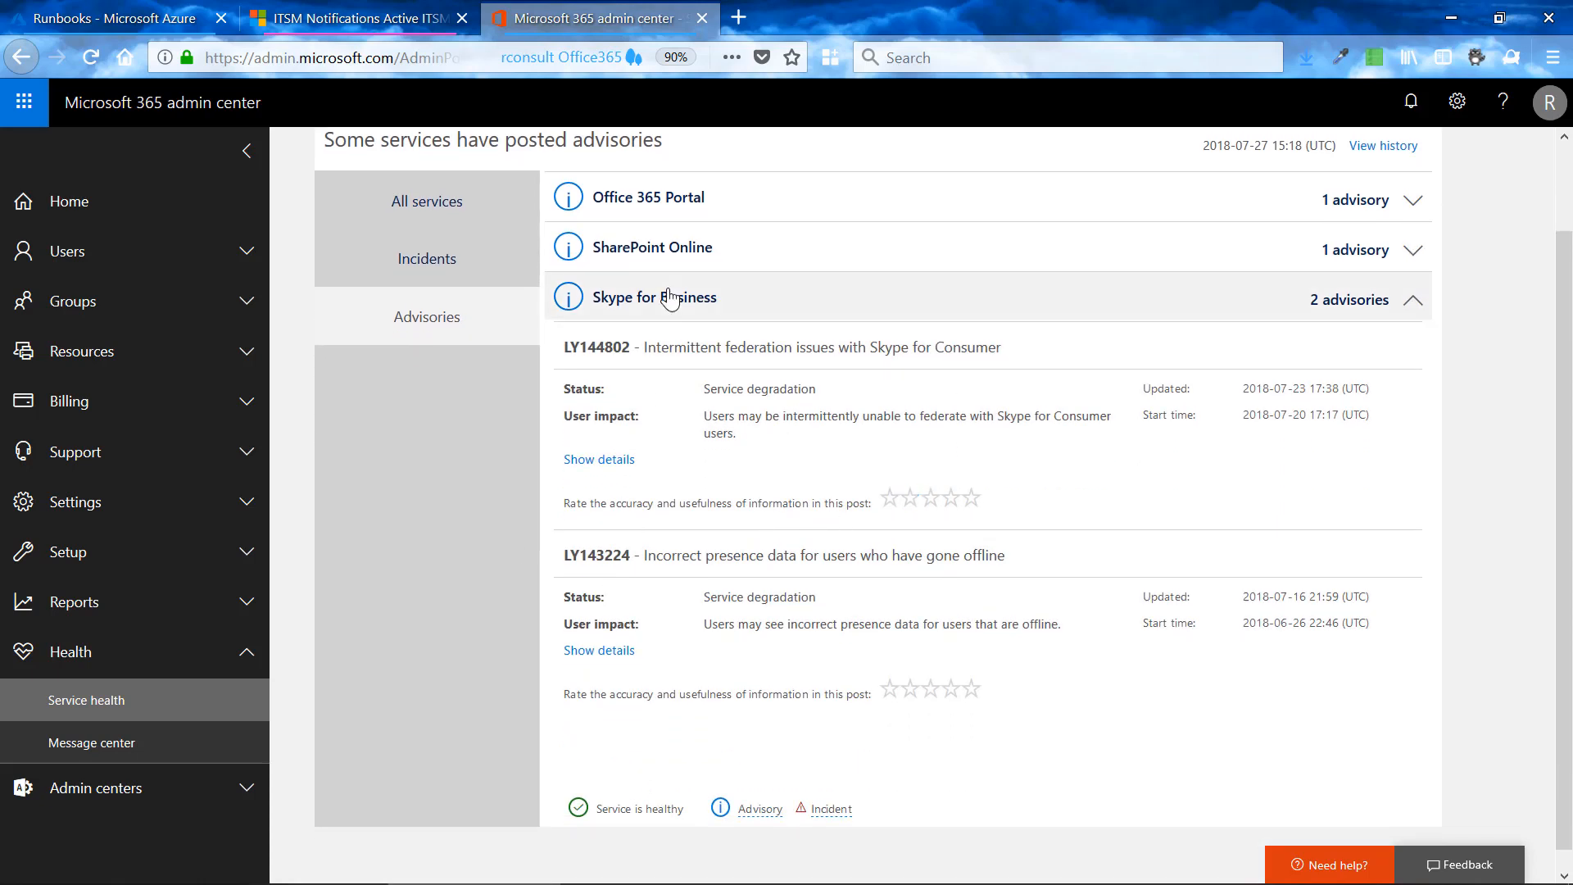
- Switch to Dynamics 365 and open the Incidents list in the Service Management area
{"action": "left_click", "coordinate": [330, 19]}
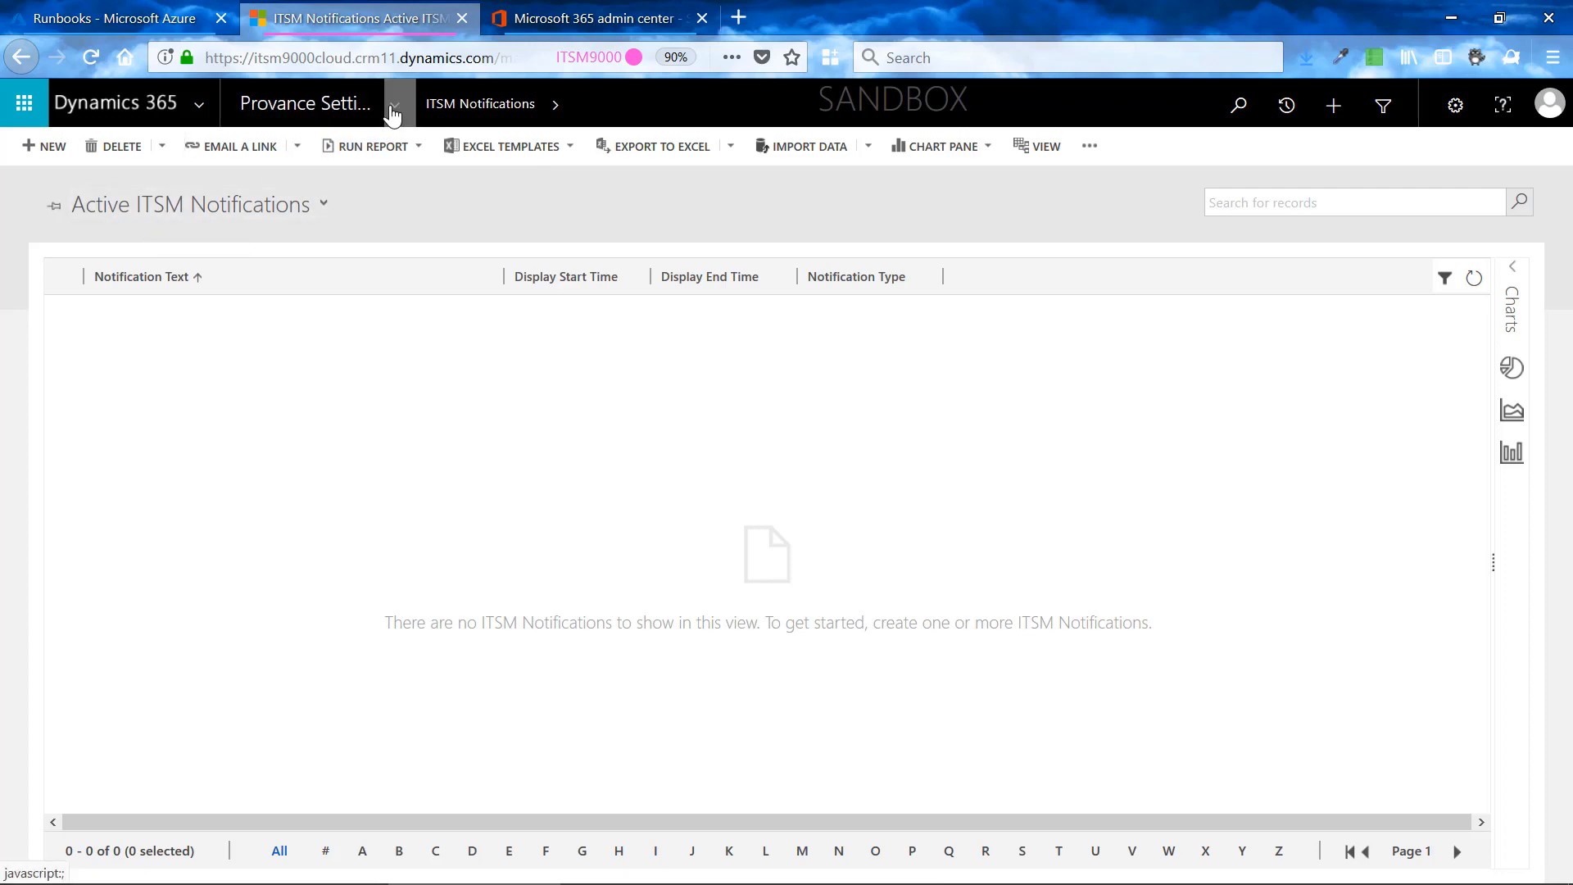
{"action": "left_click", "coordinate": [198, 115]}
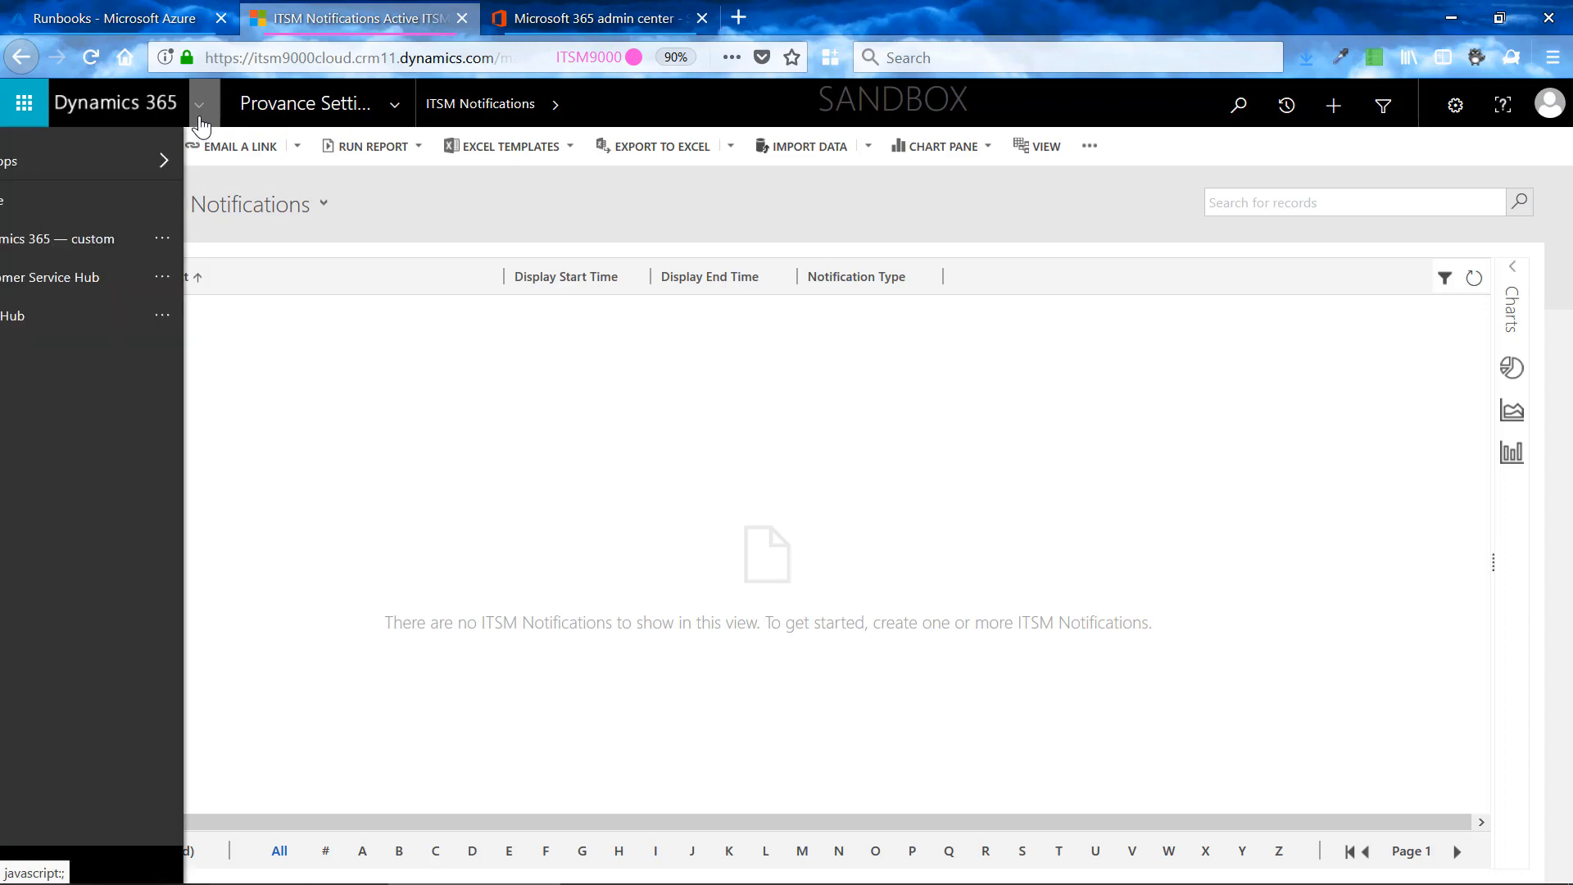
{"action": "left_click", "coordinate": [392, 120]}
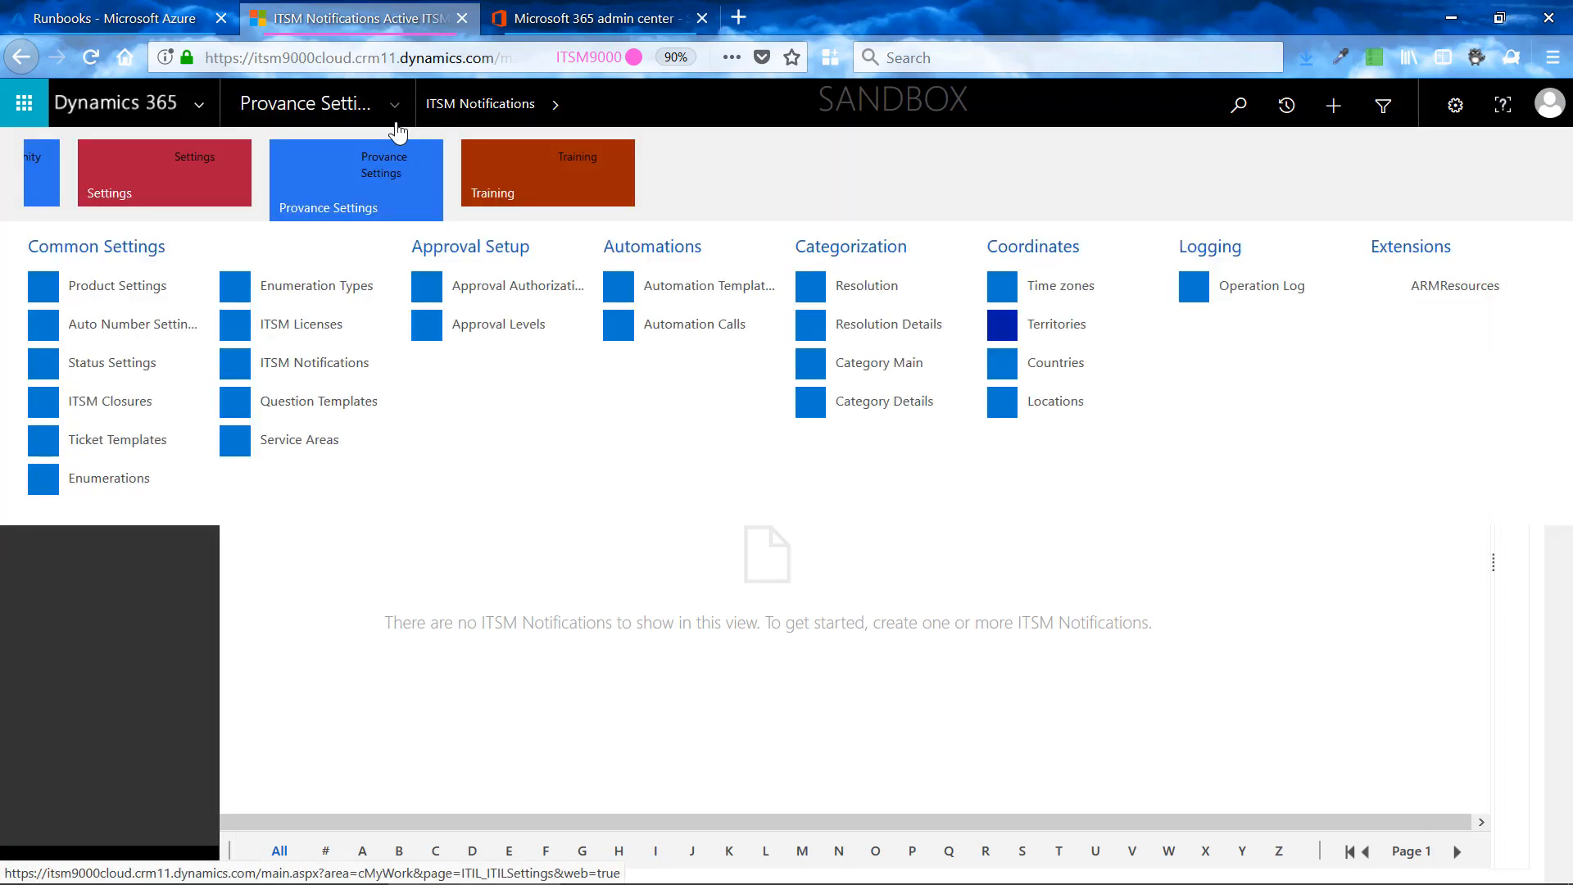
{"action": "left_click", "coordinate": [11, 180]}
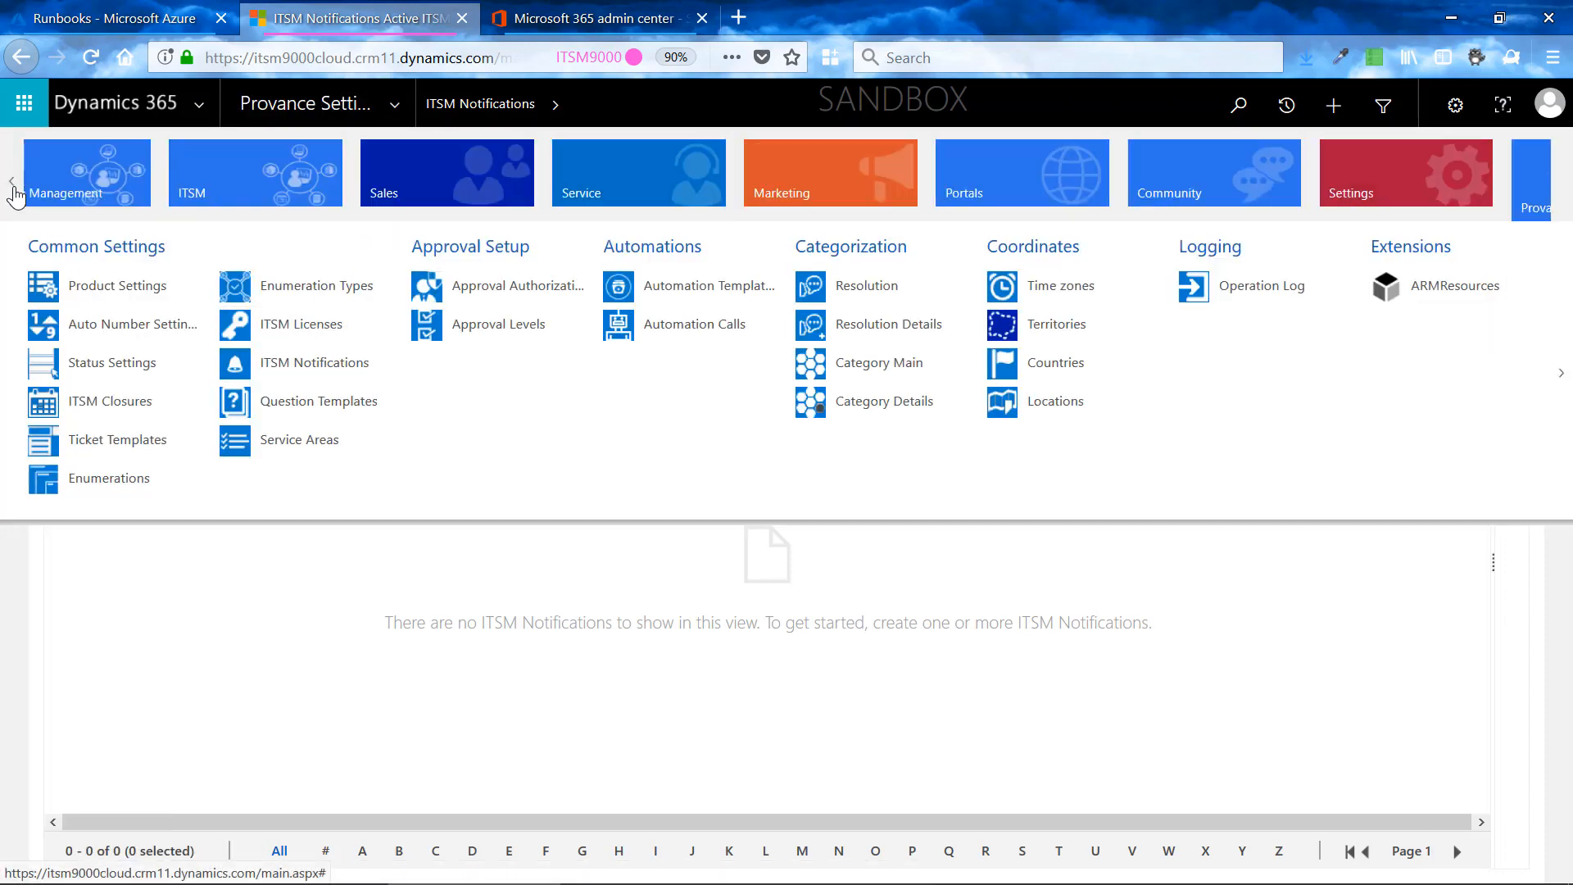
{"action": "left_click", "coordinate": [127, 185]}
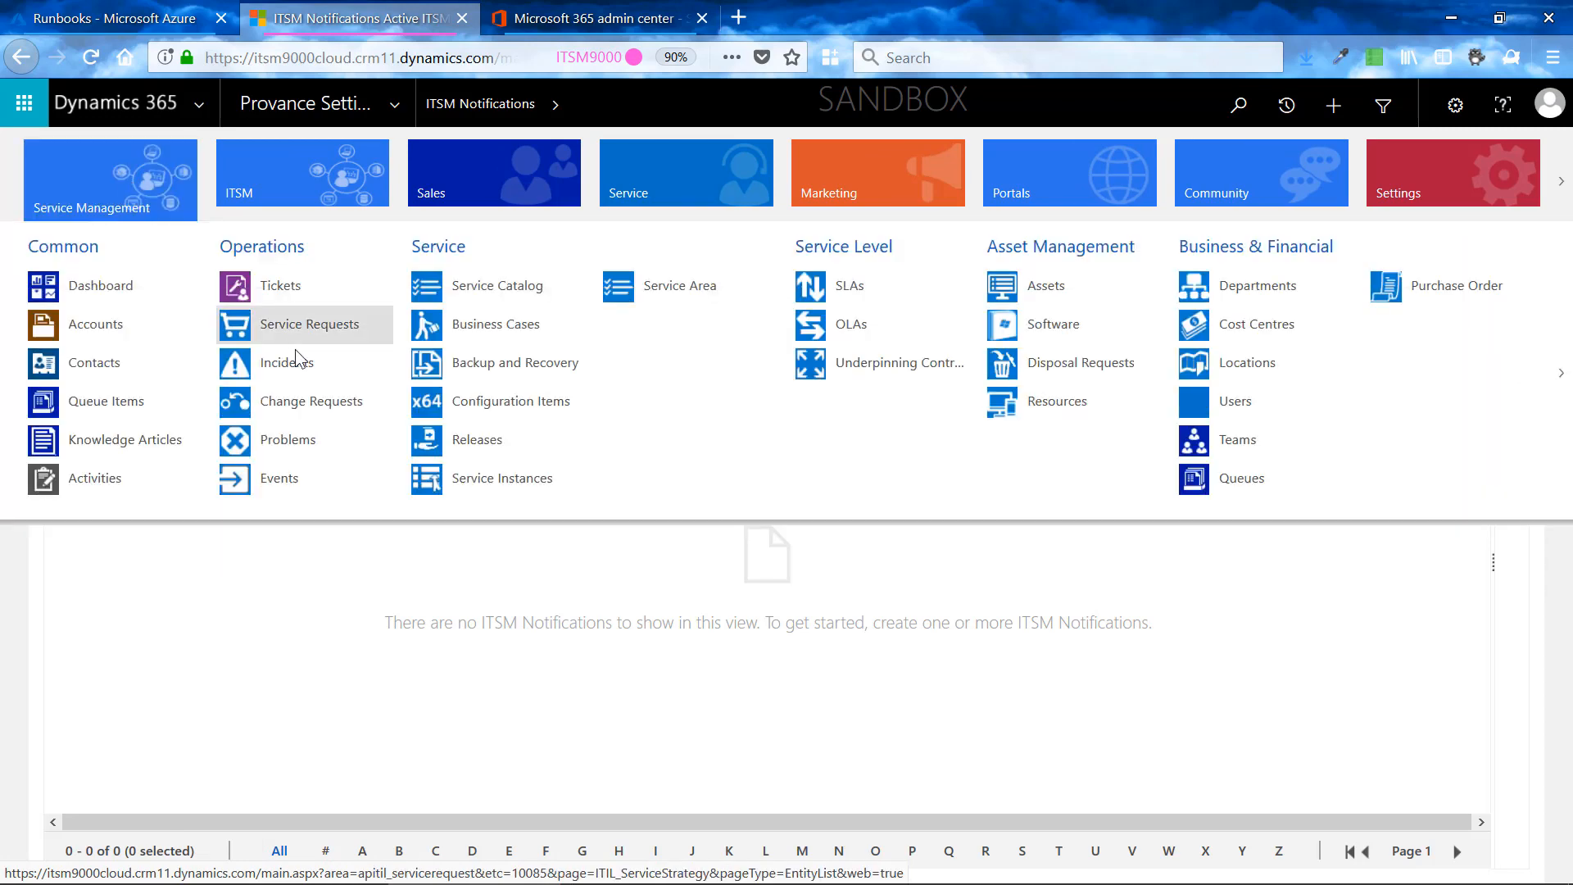
{"action": "left_click", "coordinate": [298, 358]}
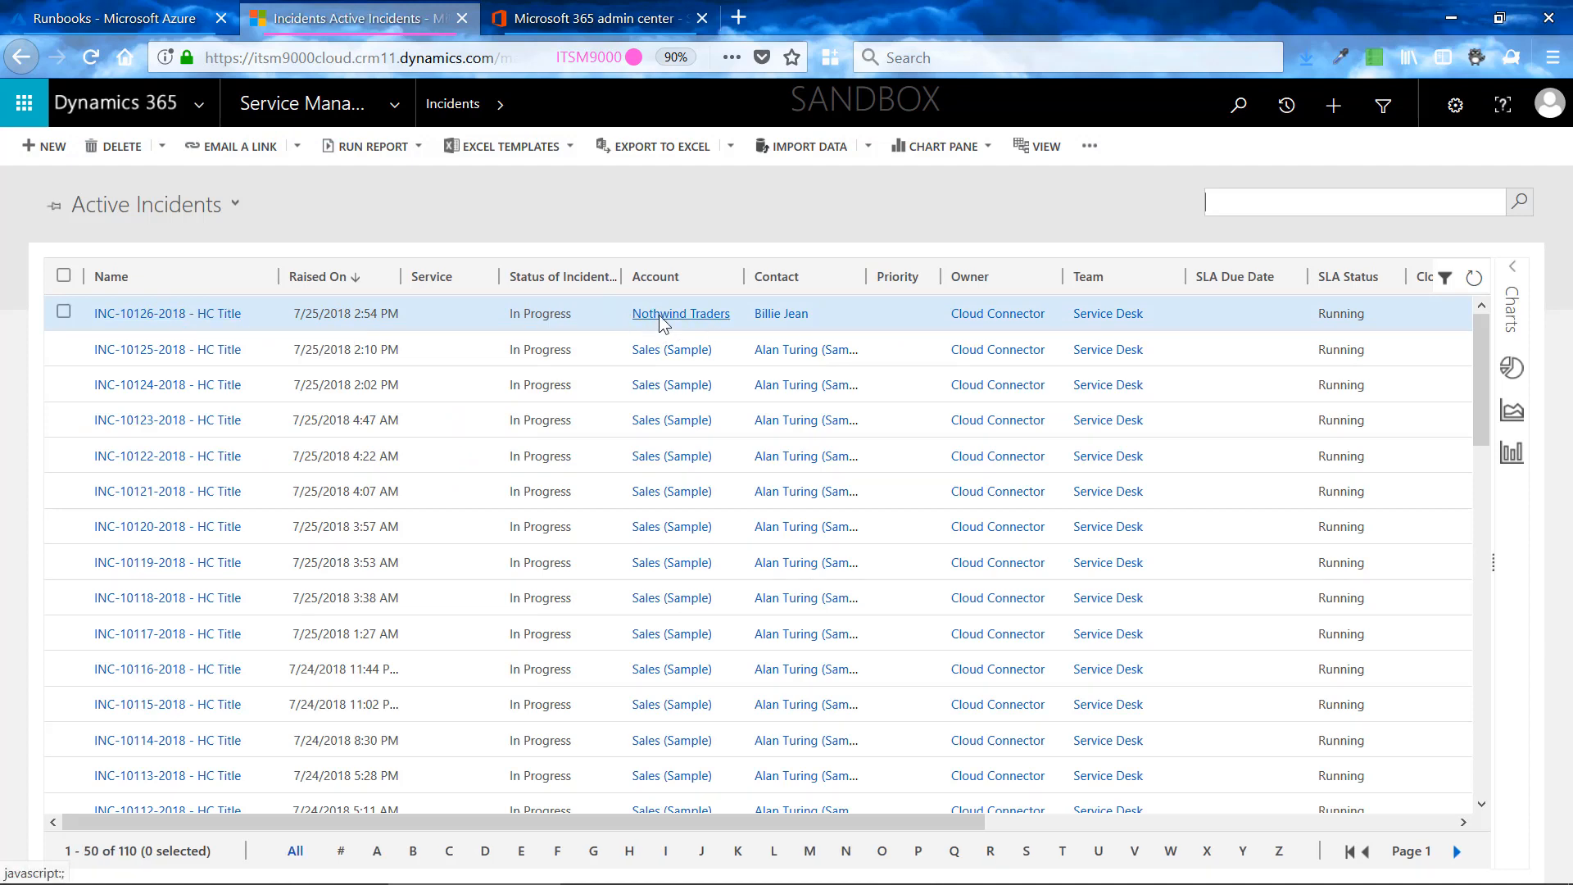
- Open the most recent incident and compare it with the Skype for Business advisories in the Microsoft 365 admin center
{"action": "left_click", "coordinate": [193, 320]}
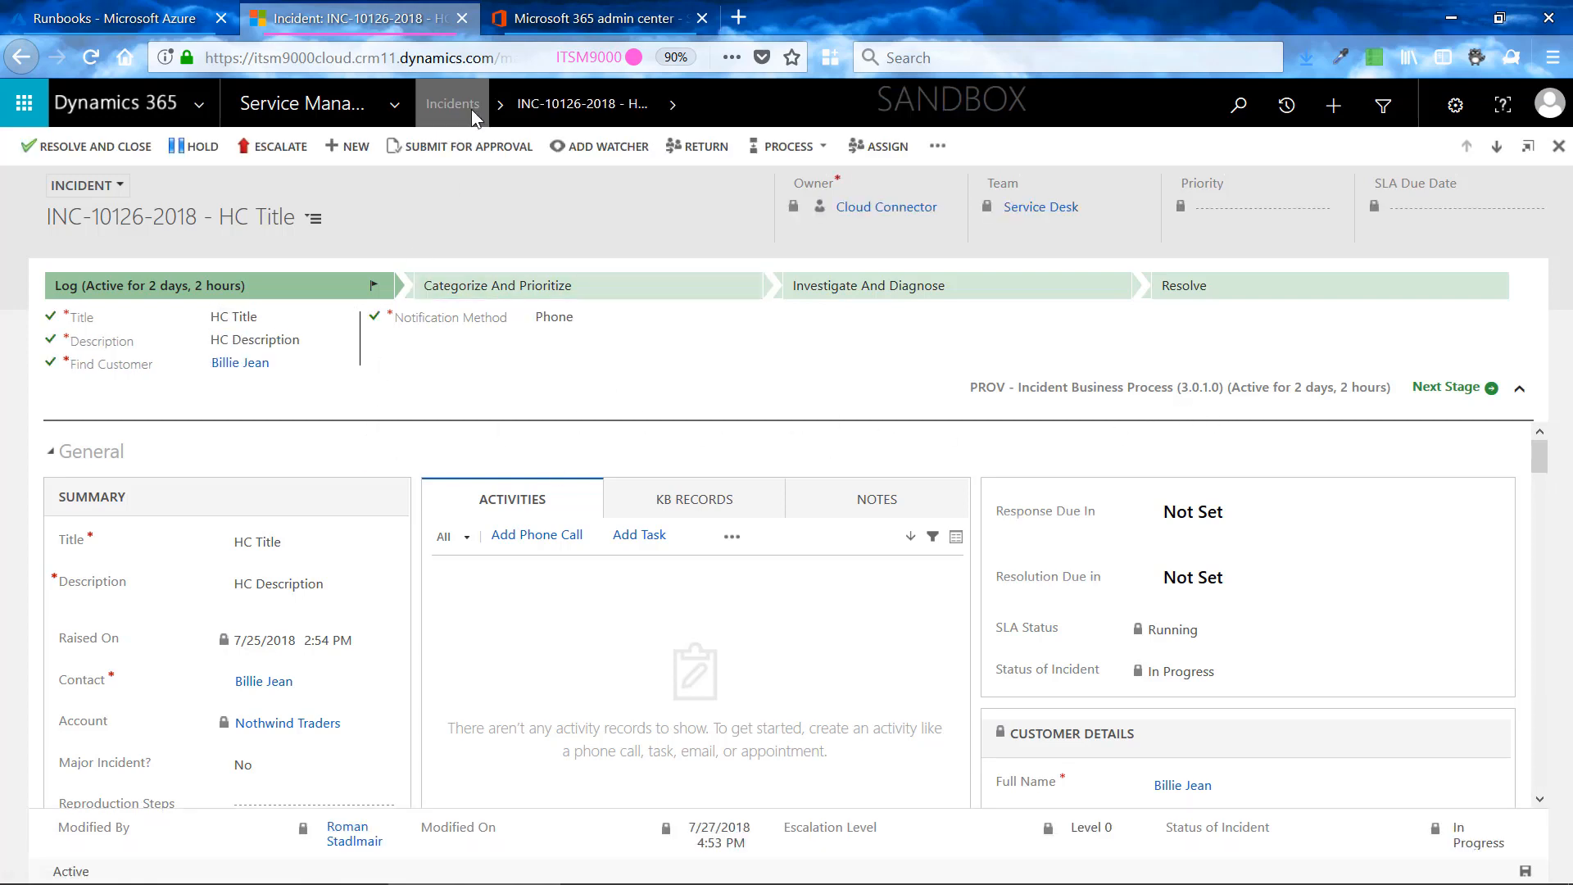
{"action": "left_click", "coordinate": [543, 17]}
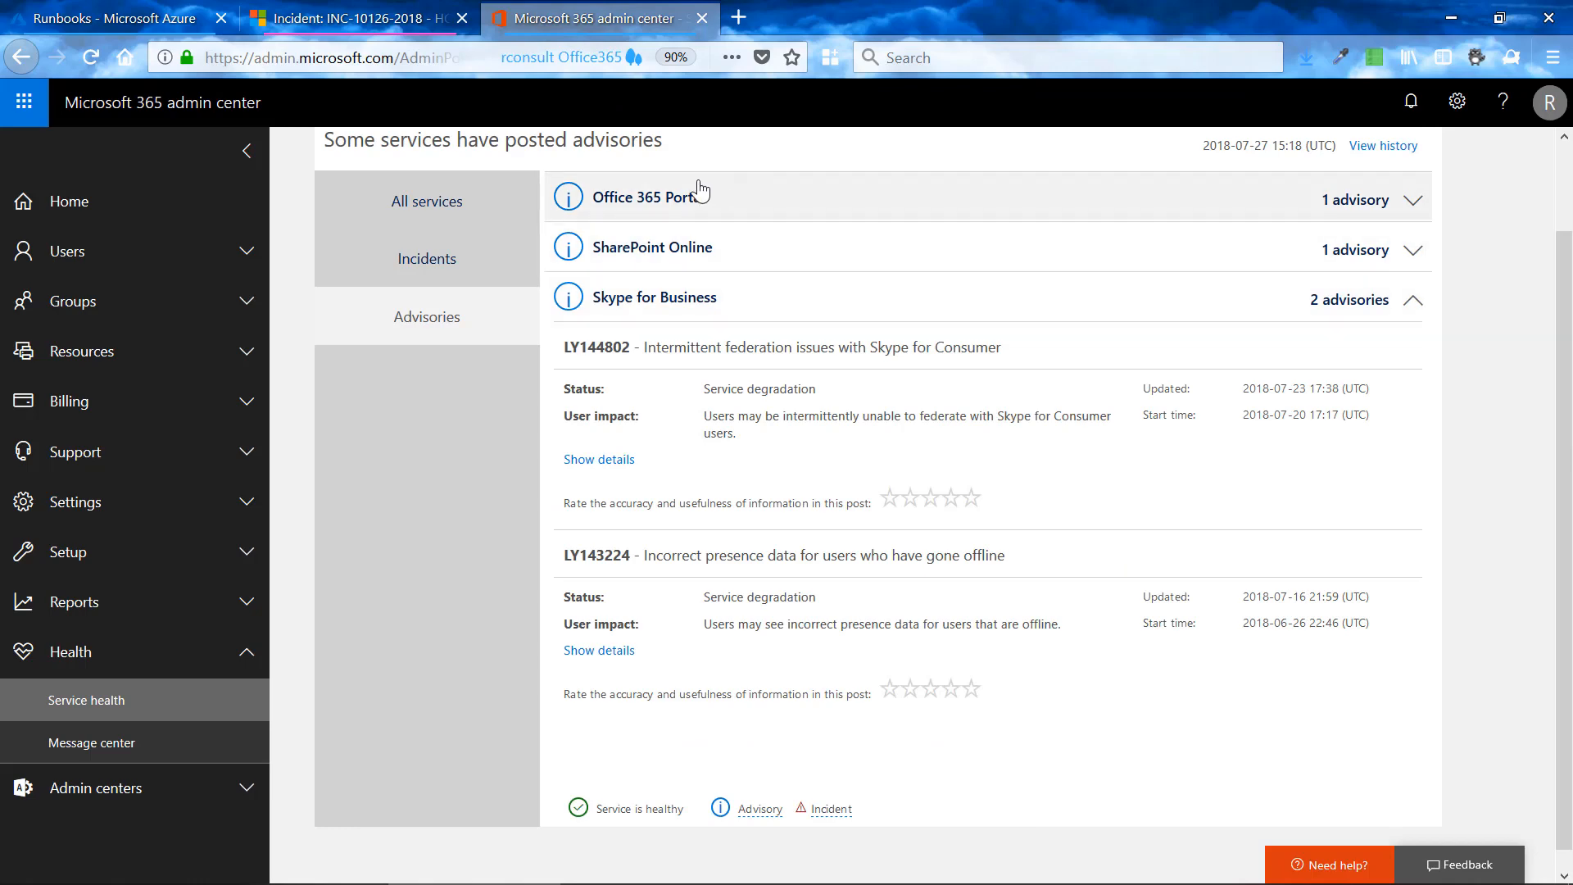
{"action": "left_click", "coordinate": [321, 21]}
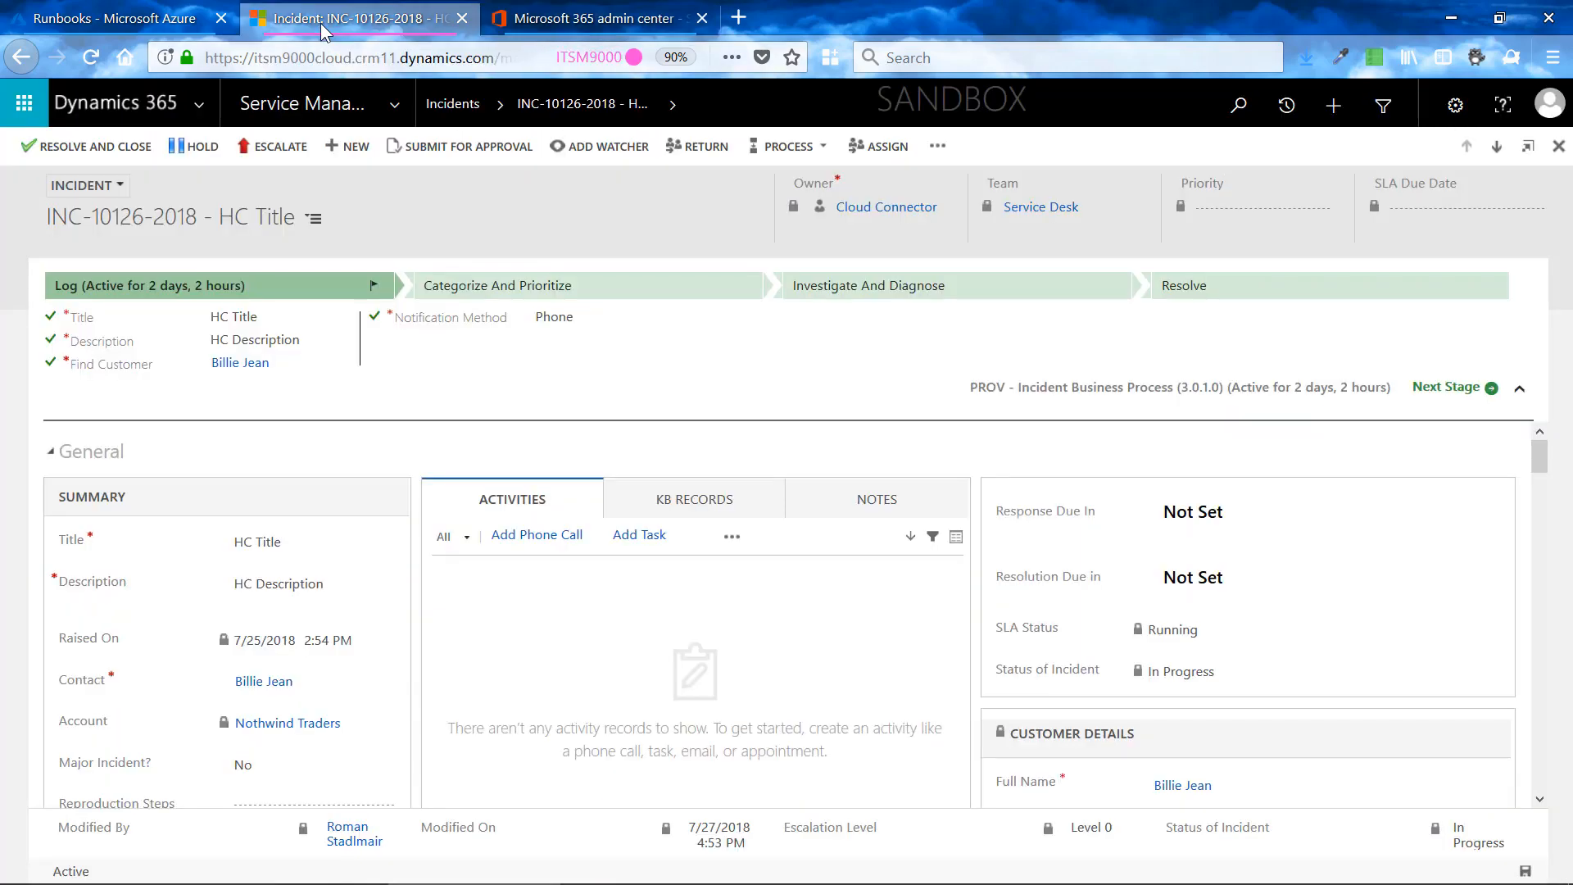
- Switch to the Azure portal and view the published source of the O365Notification2ProvanceITSM runbook
{"action": "left_click", "coordinate": [118, 27]}
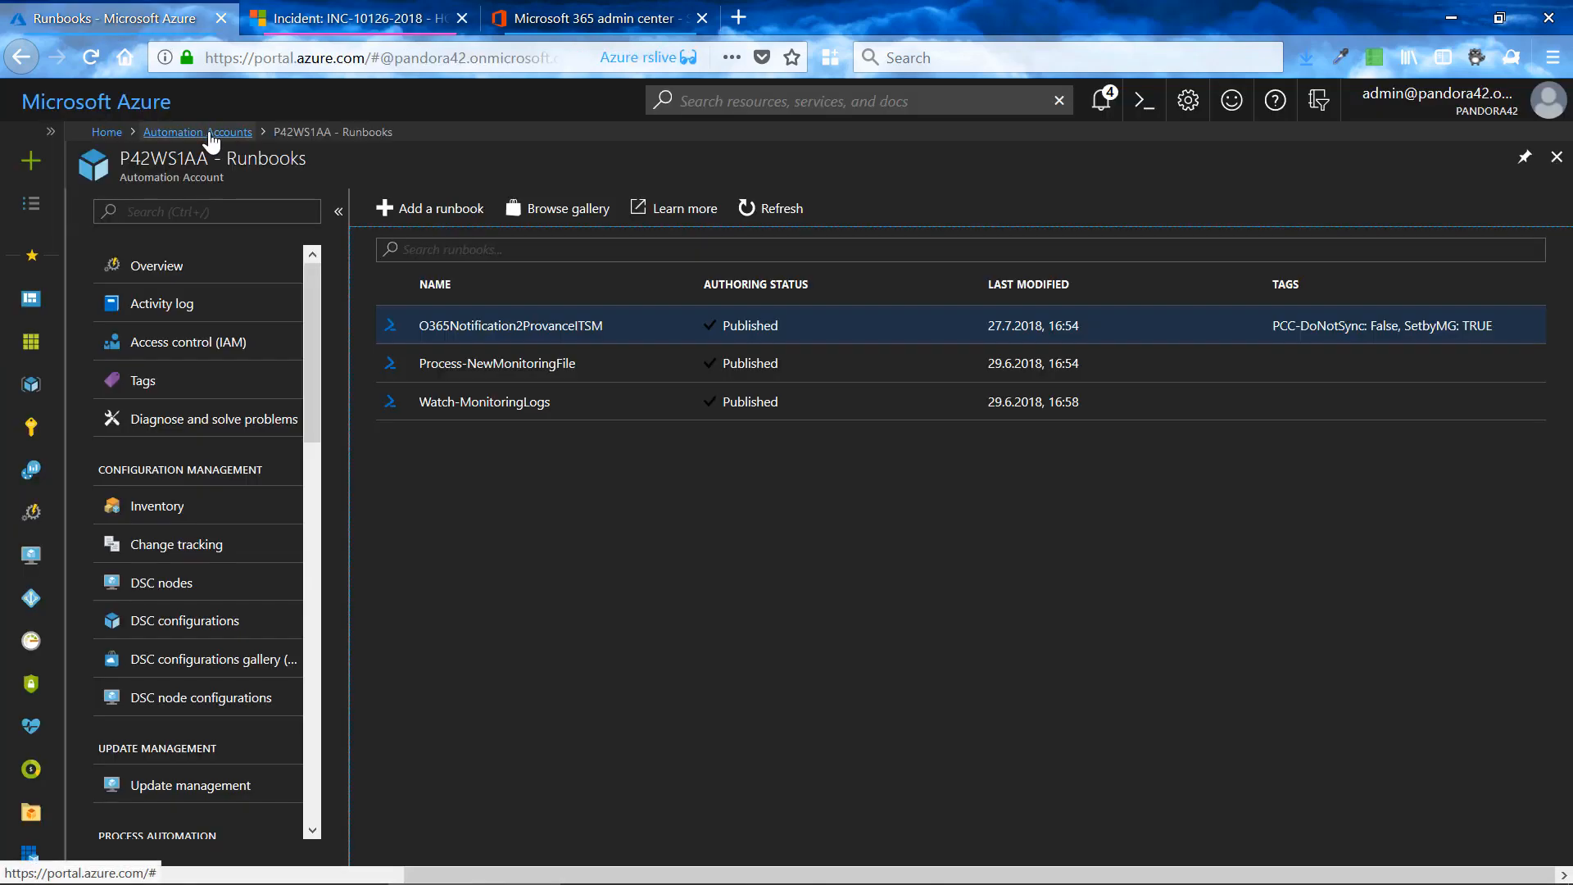
{"action": "left_click", "coordinate": [508, 332]}
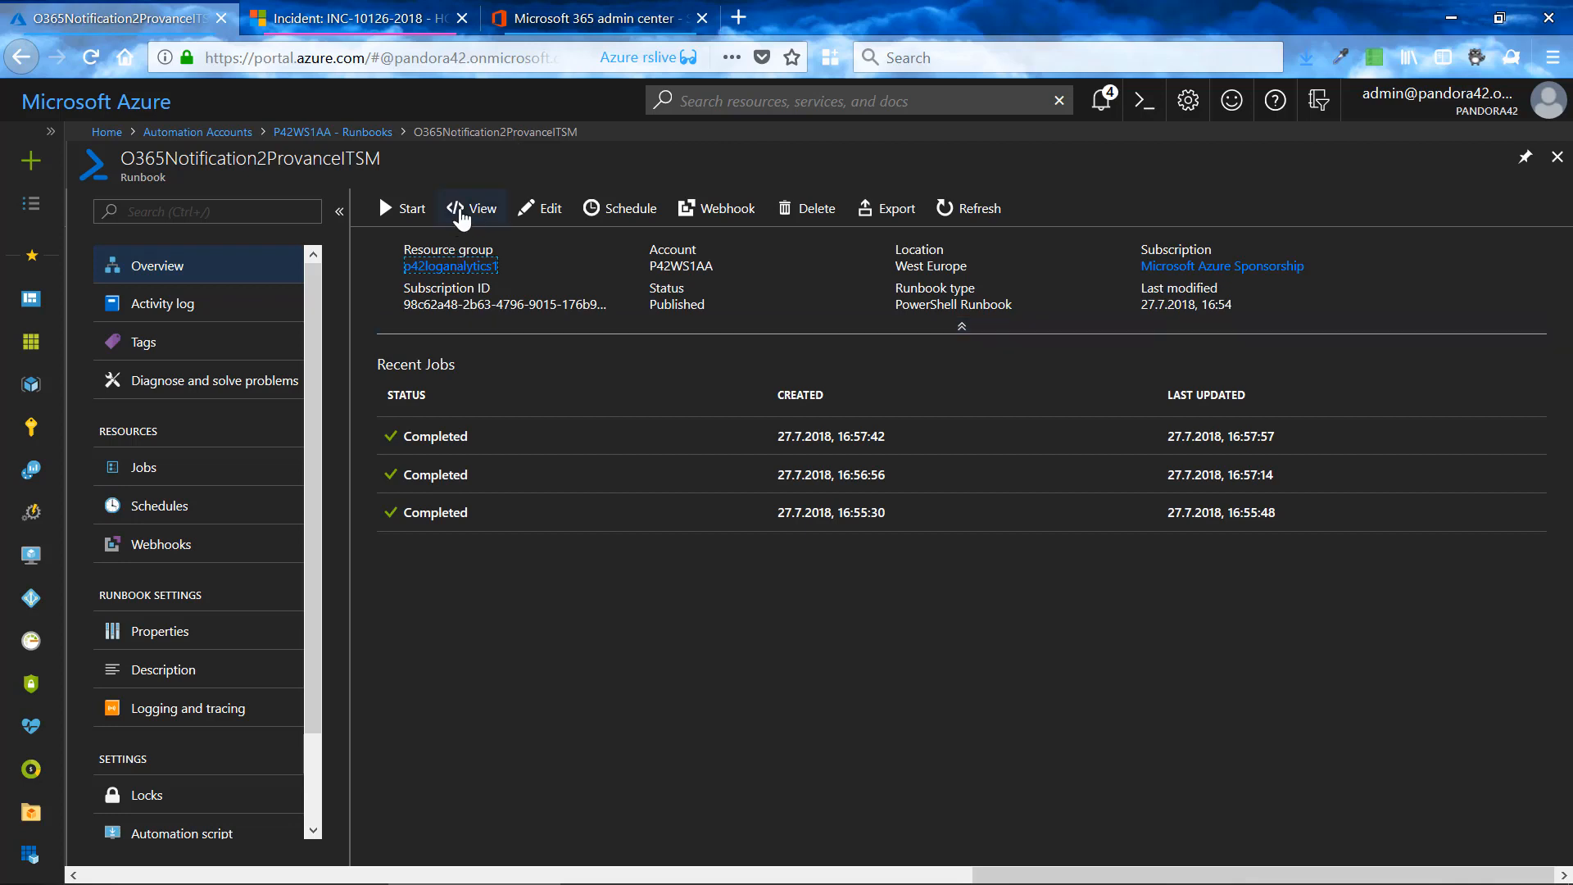
{"action": "left_click", "coordinate": [473, 210]}
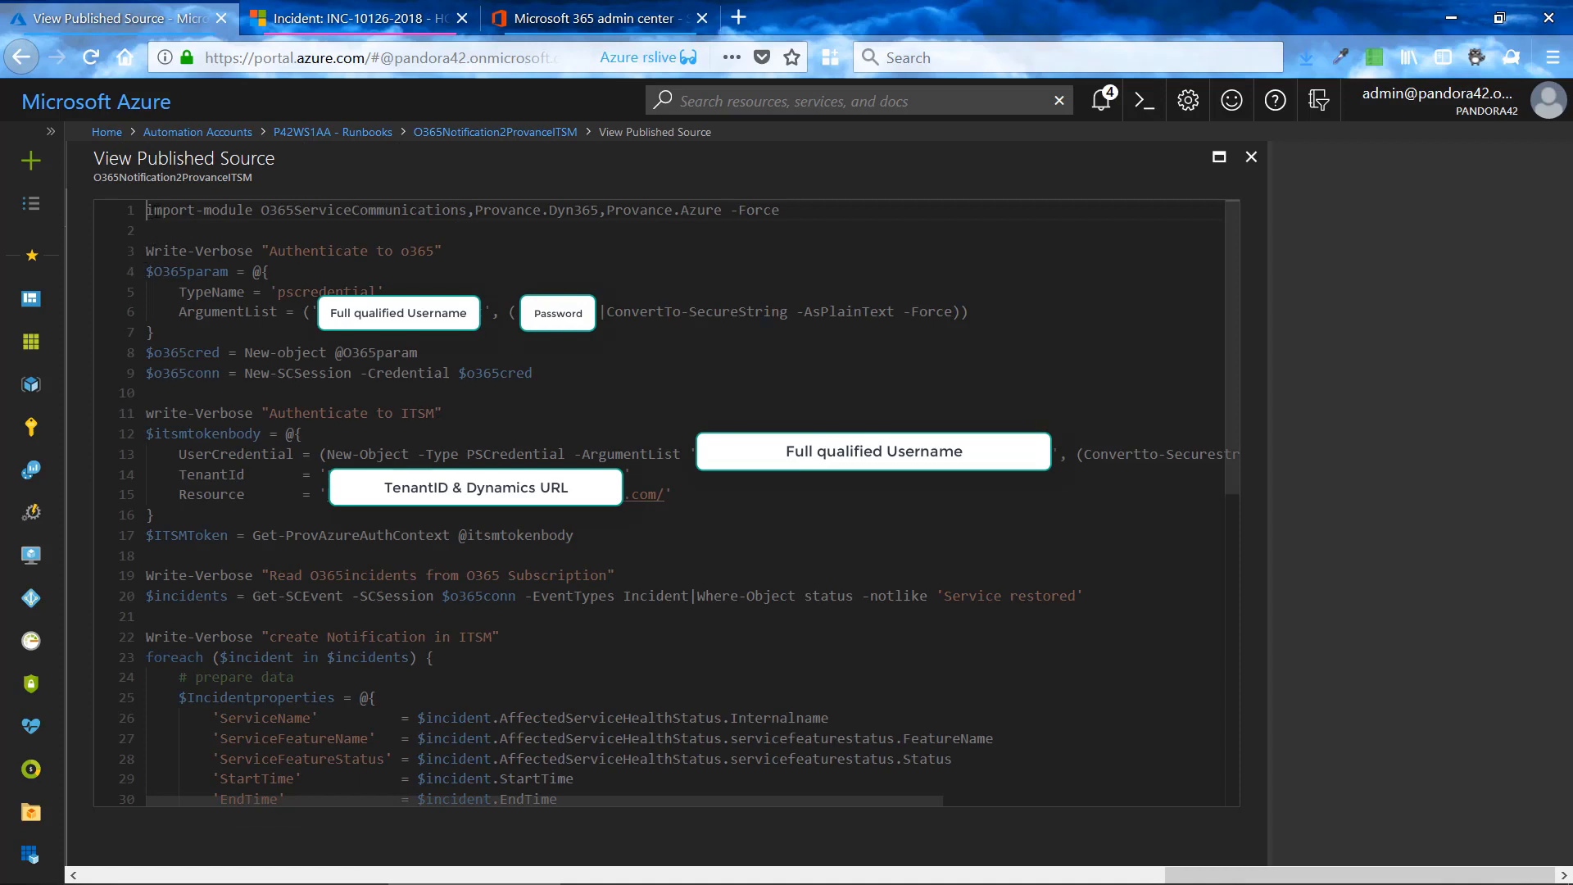
- Highlight the imported module names O365ServiceCommunications and Provance.Dyn365 in the first line of the script
{"action": "left_click_drag", "start_coordinate": [147, 210], "coordinate": [467, 210]}
{"action": "left_click", "coordinate": [262, 211]}
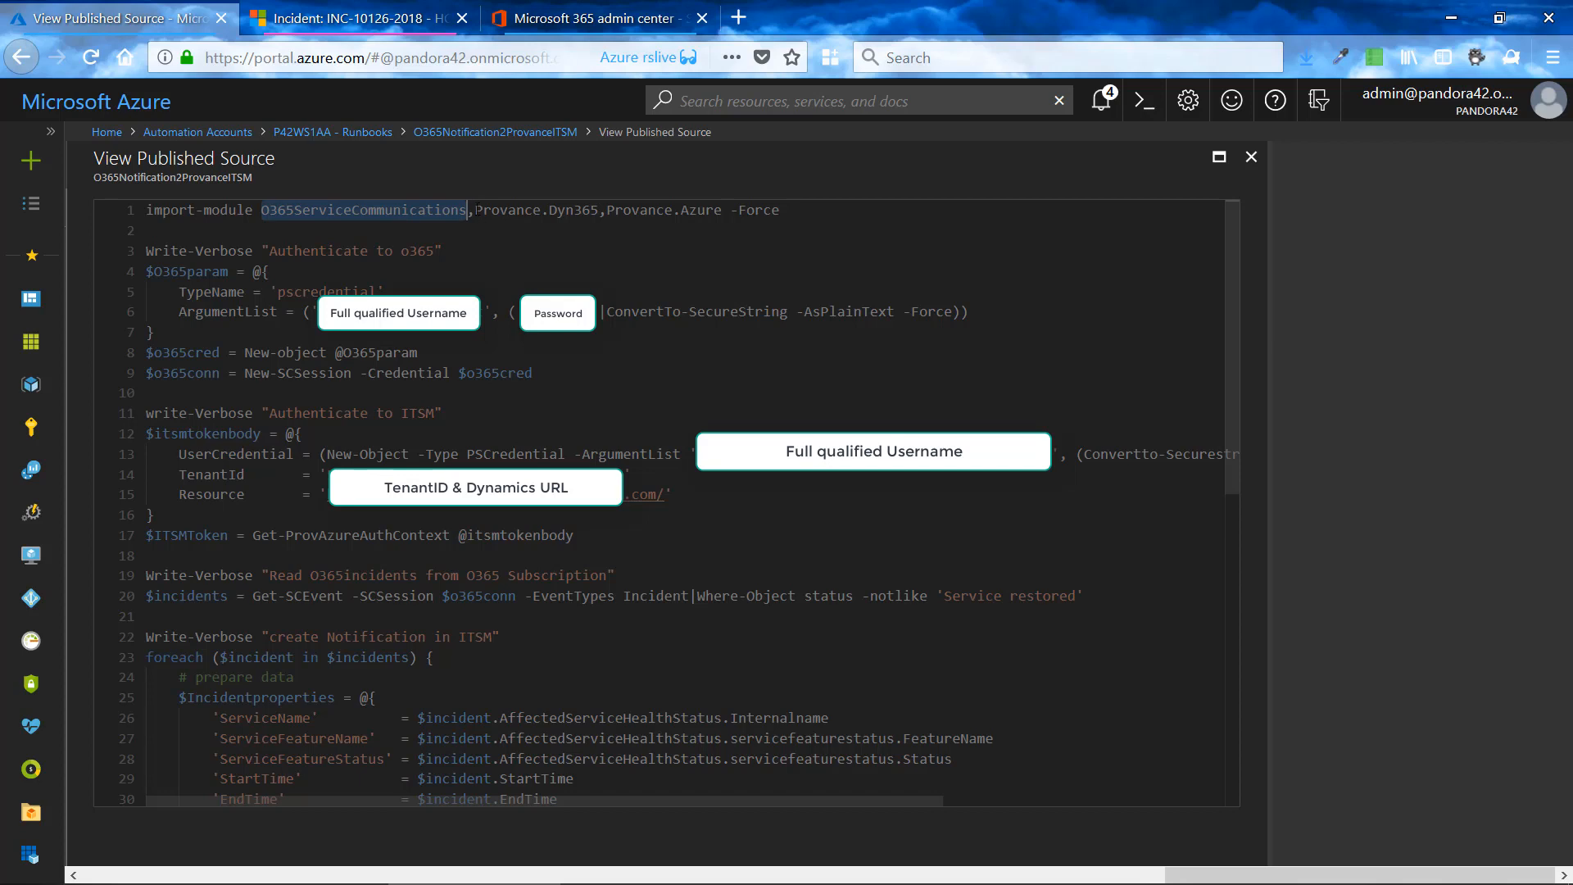
{"action": "left_click", "coordinate": [477, 210]}
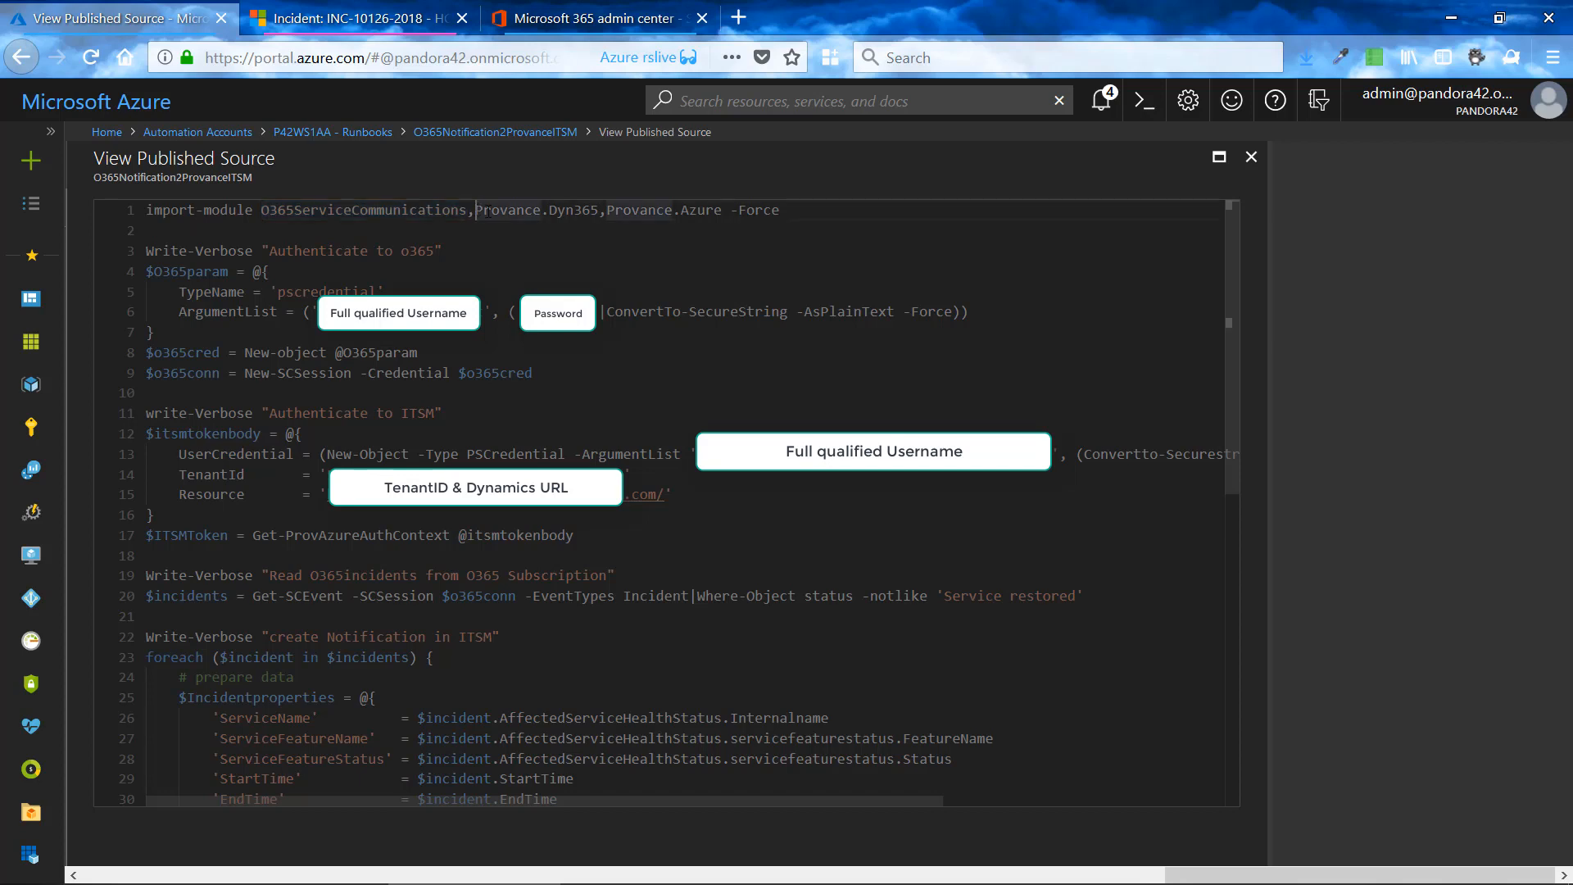
{"action": "left_click_drag", "start_coordinate": [477, 210], "coordinate": [600, 210]}
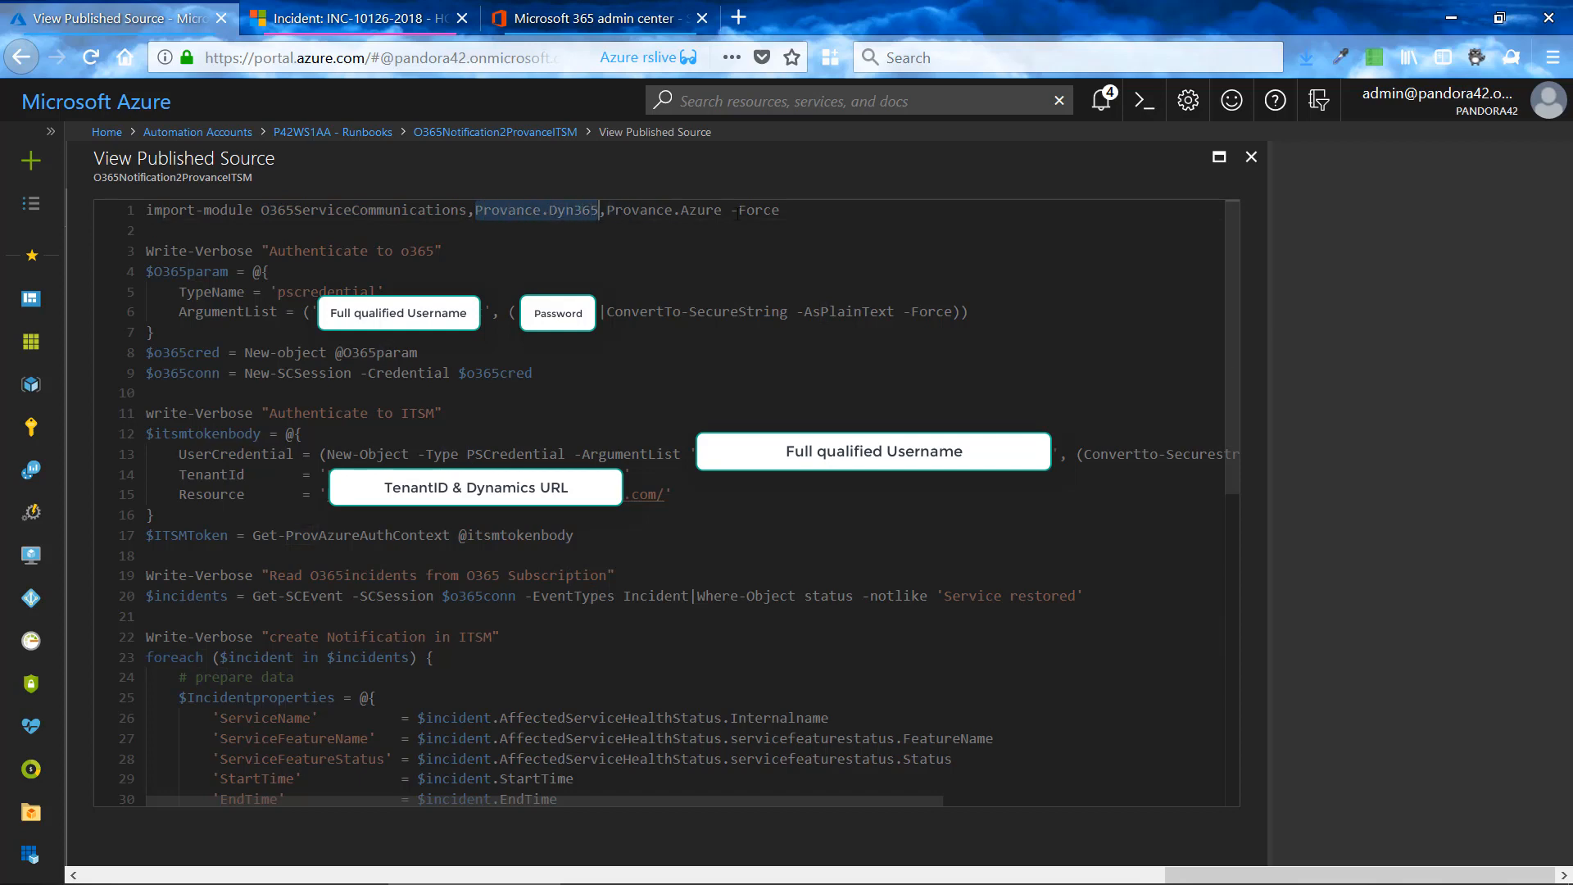
- Open the Modules list of the P42WS1AA automation account and examine the O365ServiceCommunications and Provance entries
{"action": "left_click", "coordinate": [350, 132]}
{"action": "scroll", "coordinate": [200, 646], "scroll_direction": "down", "scroll_amount": 5}
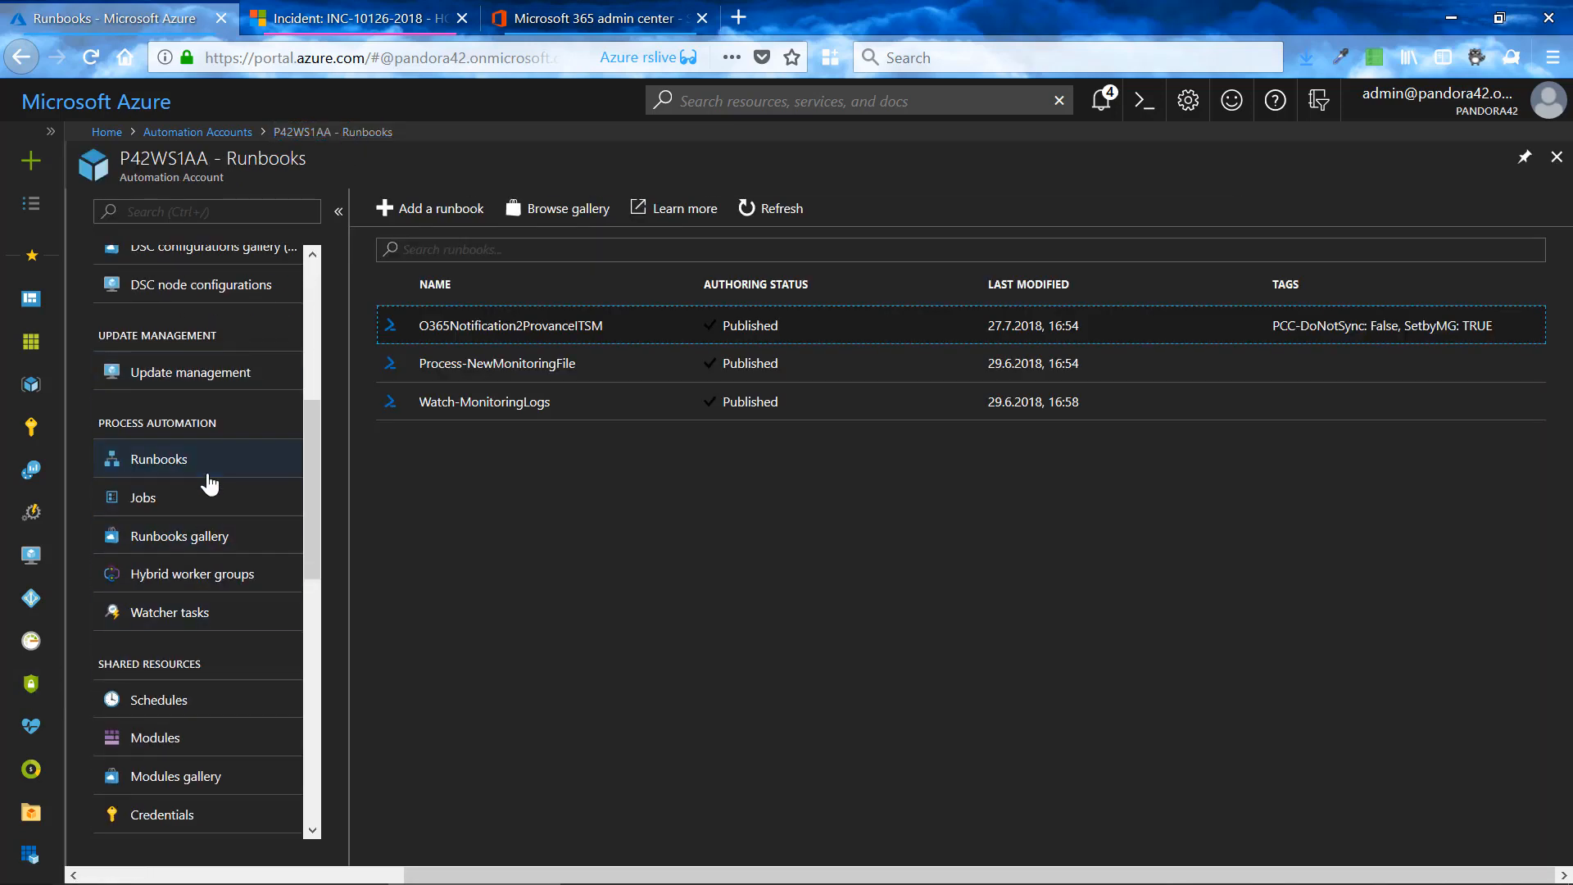
{"action": "left_click", "coordinate": [205, 738]}
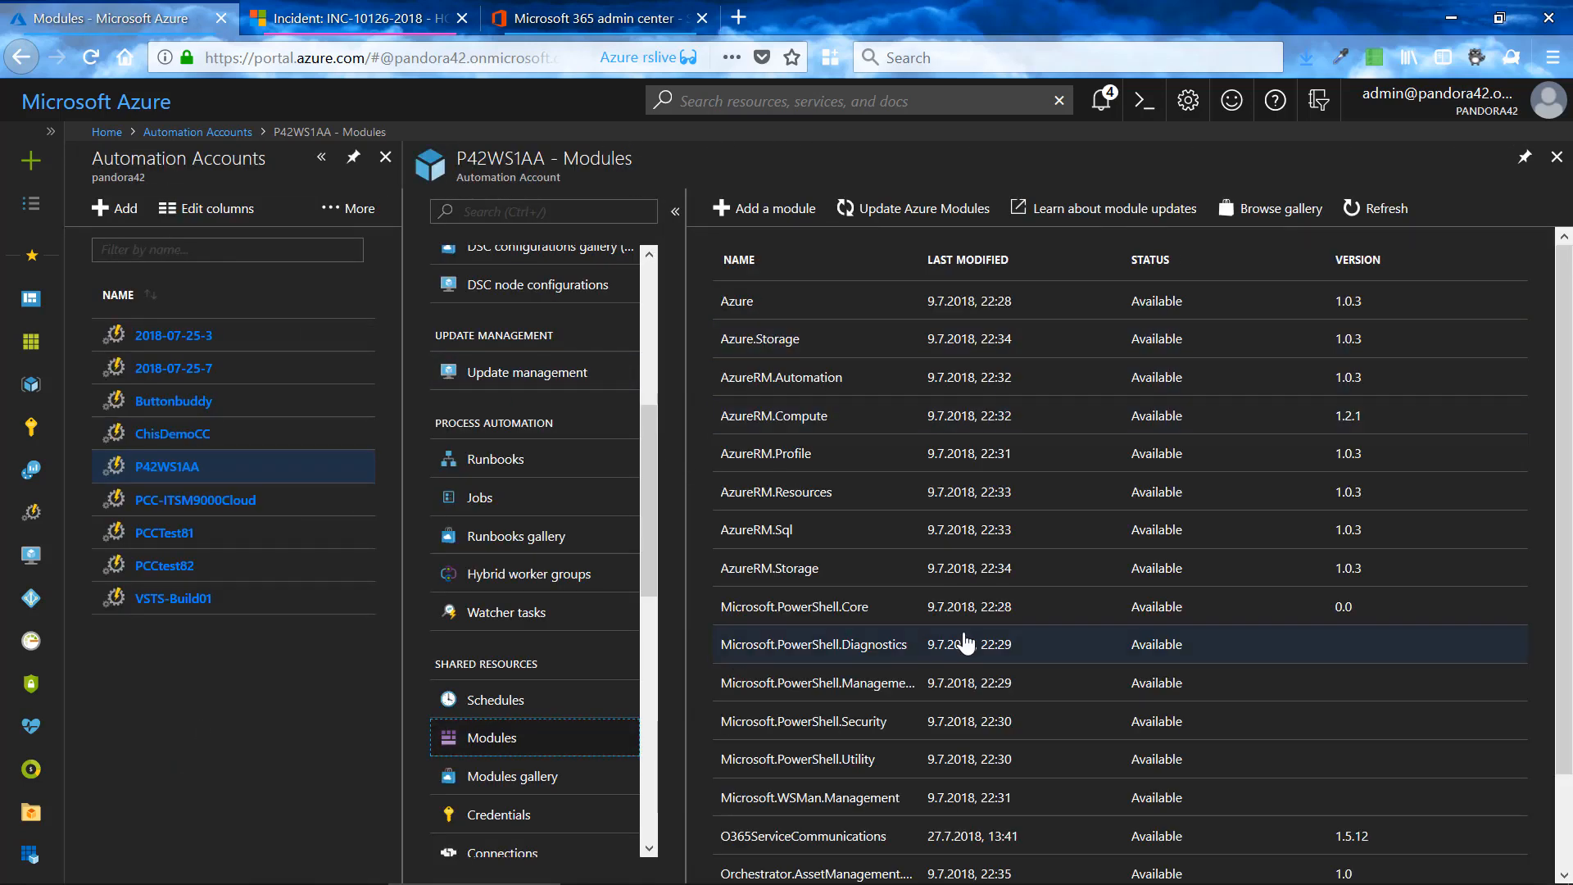
{"action": "scroll", "coordinate": [1035, 644], "scroll_direction": "down", "scroll_amount": 2}
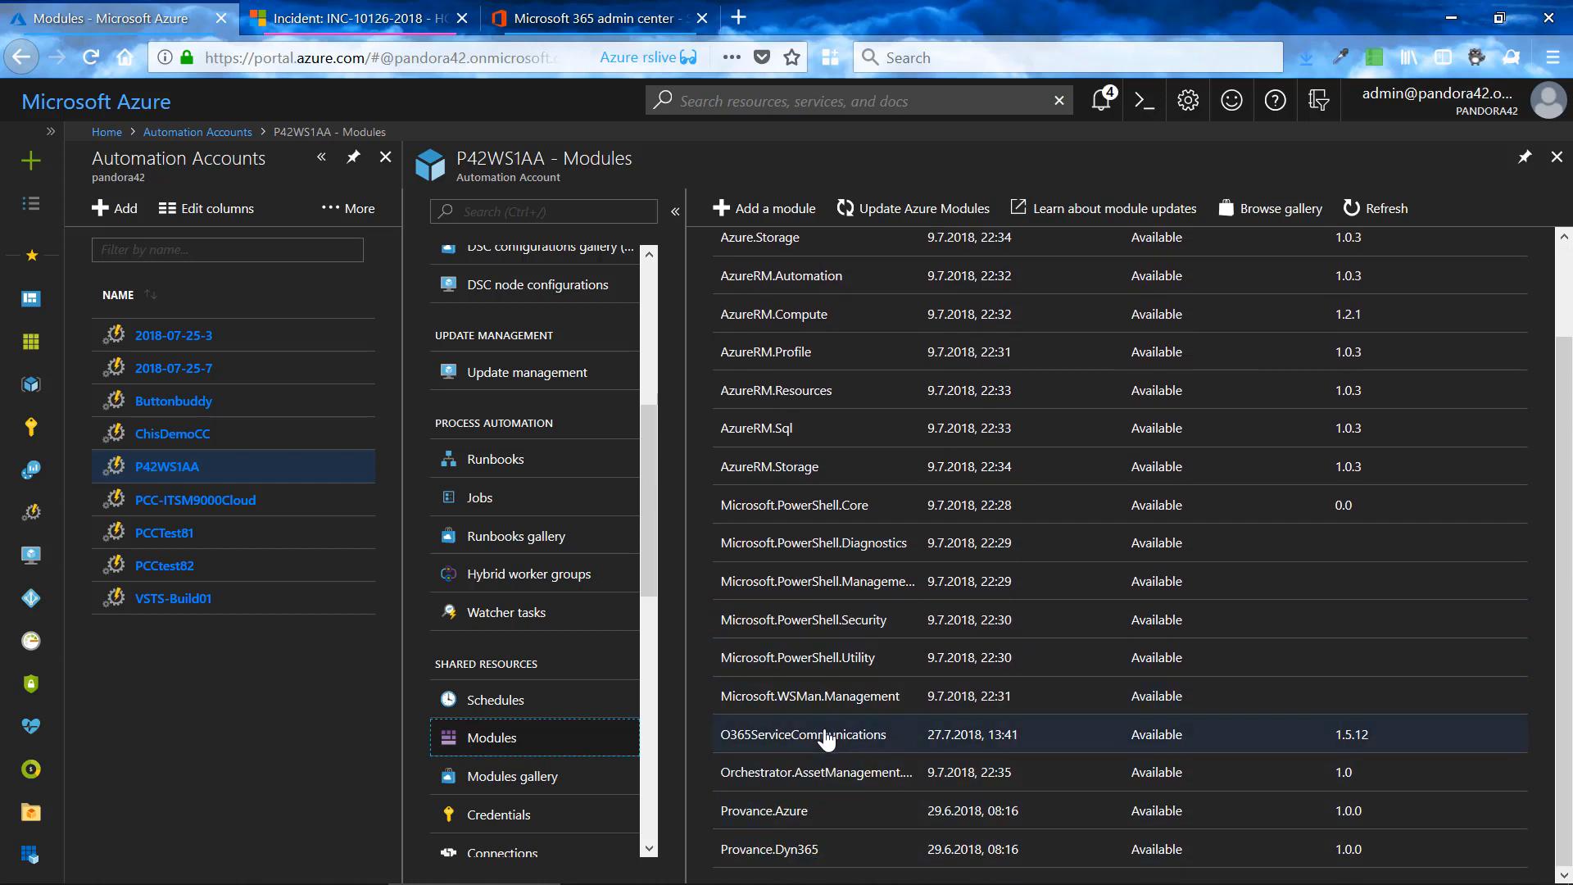
- Browse the module gallery and search it for O365
{"action": "left_click", "coordinate": [1294, 218]}
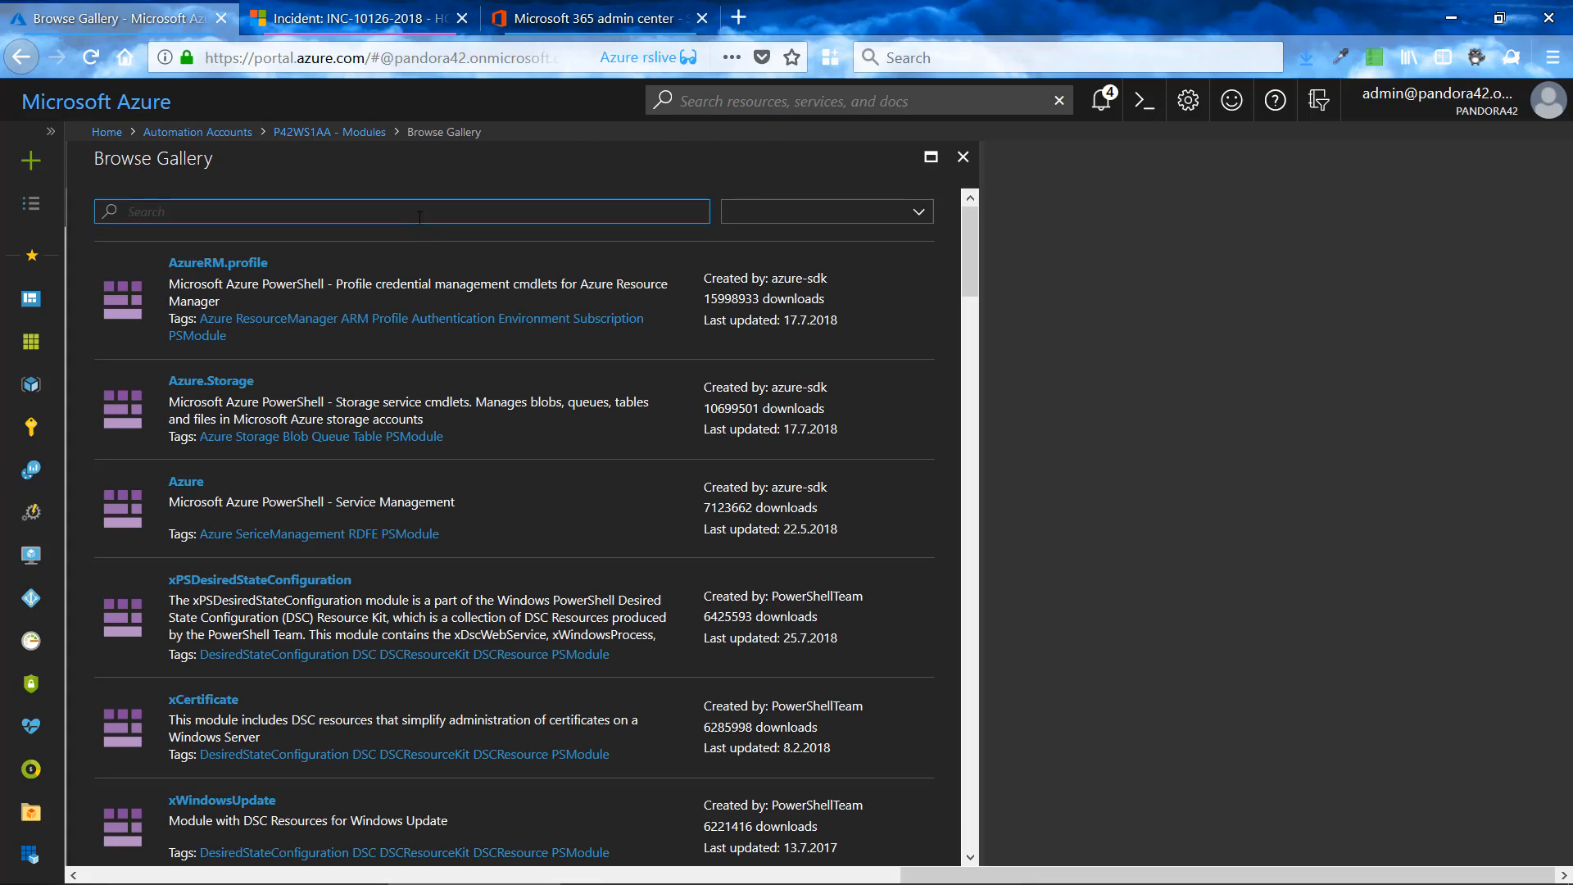
{"action": "type", "text": "O365"}
{"action": "key", "text": "Return"}
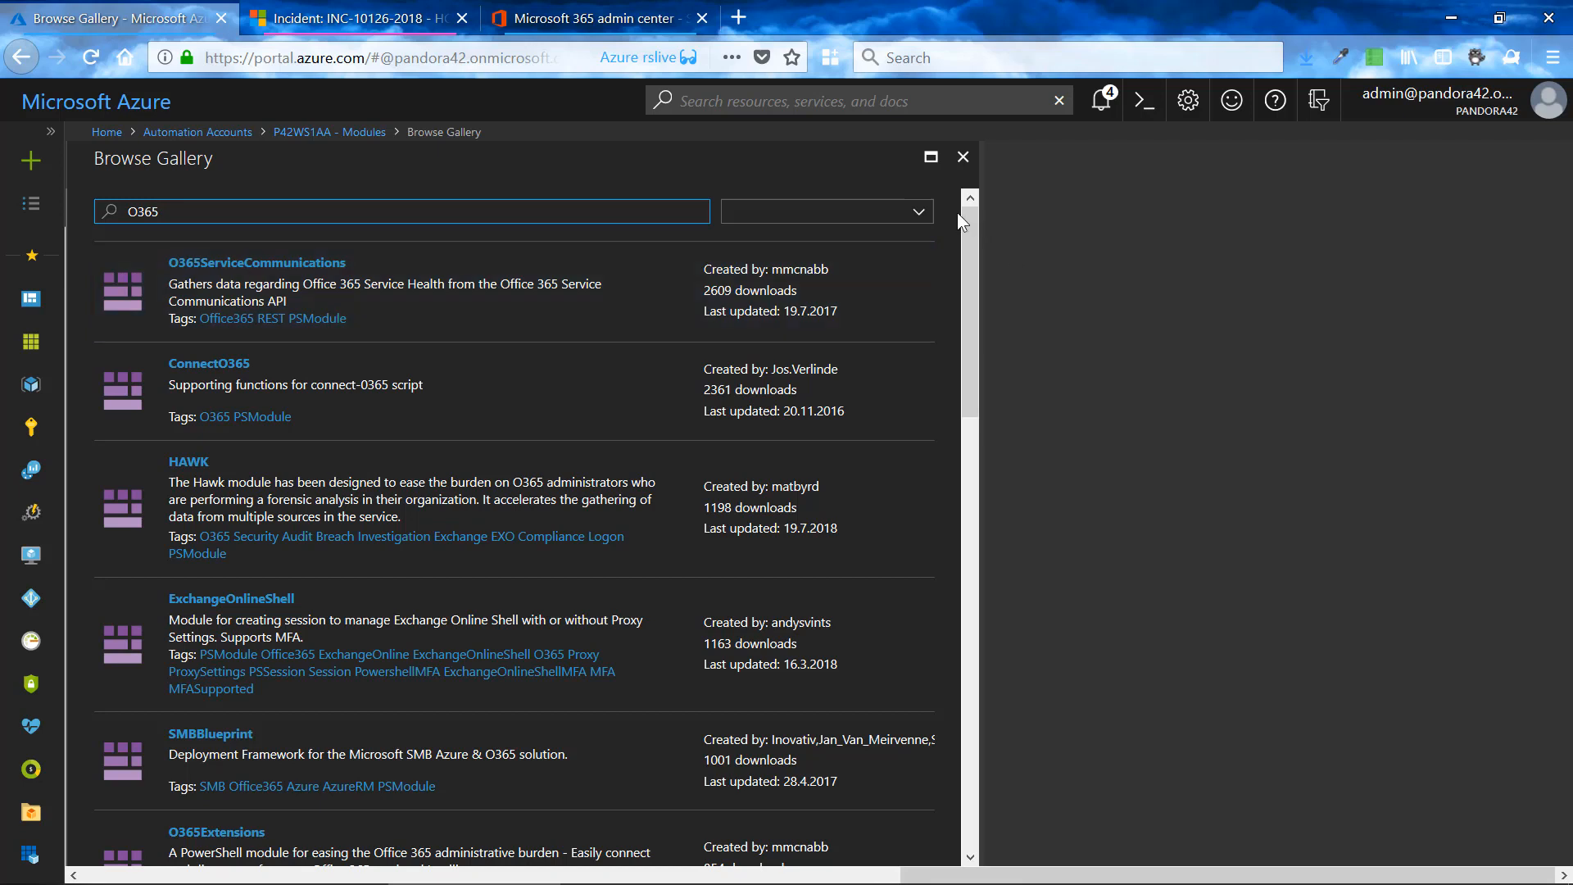
{"action": "left_click", "coordinate": [924, 216]}
{"action": "left_click", "coordinate": [922, 215]}
- Return to the automation account's runbooks and open O365Notification2ProvanceITSM for editing
{"action": "left_click", "coordinate": [325, 134]}
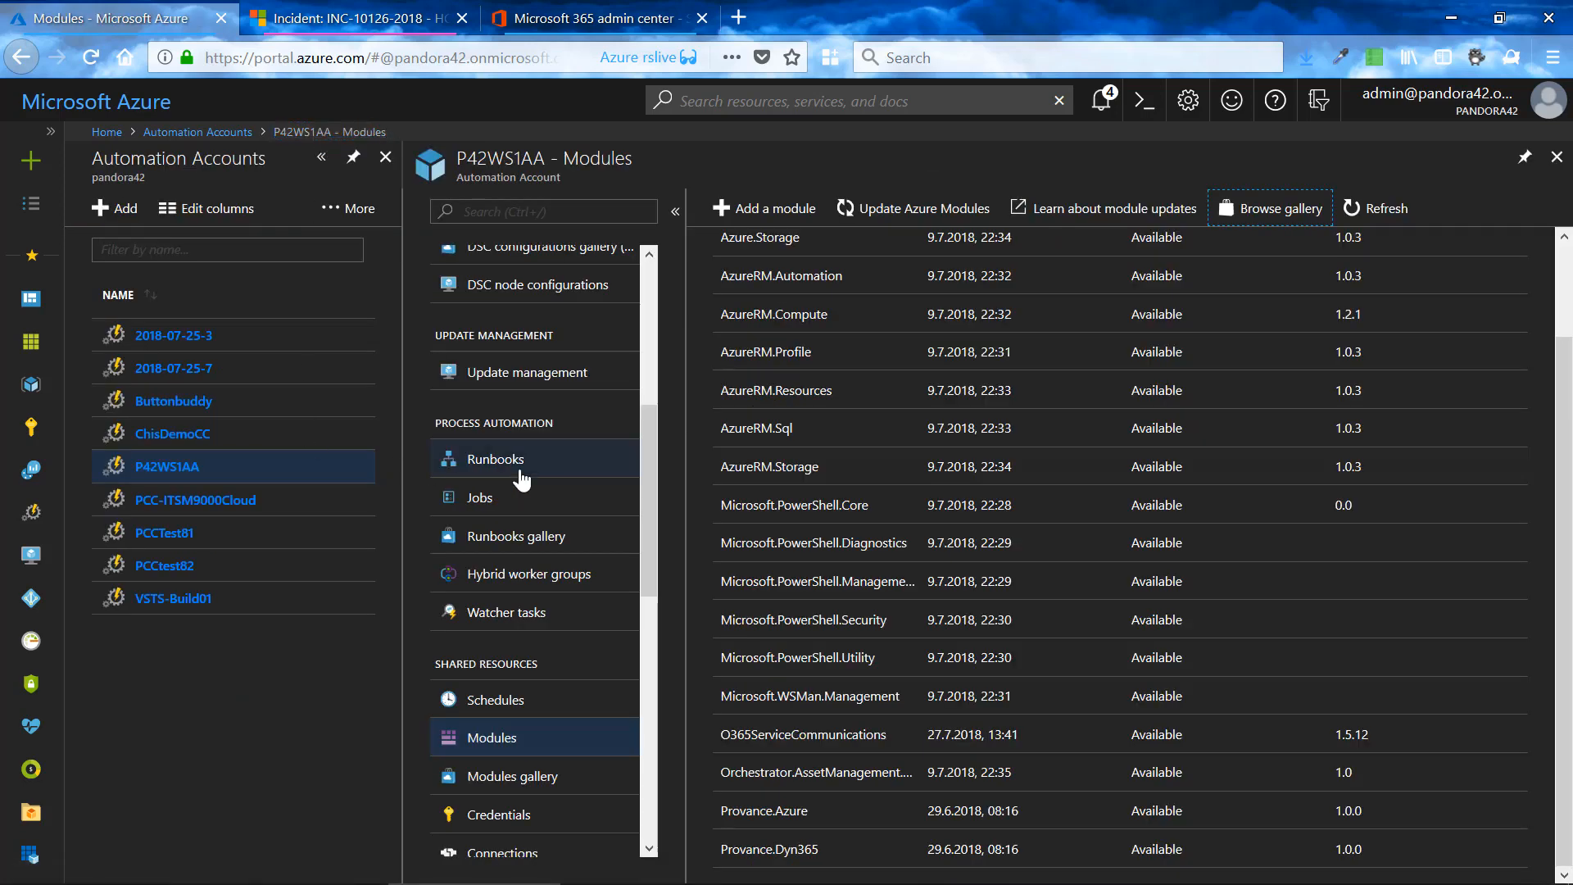
{"action": "left_click", "coordinate": [547, 457]}
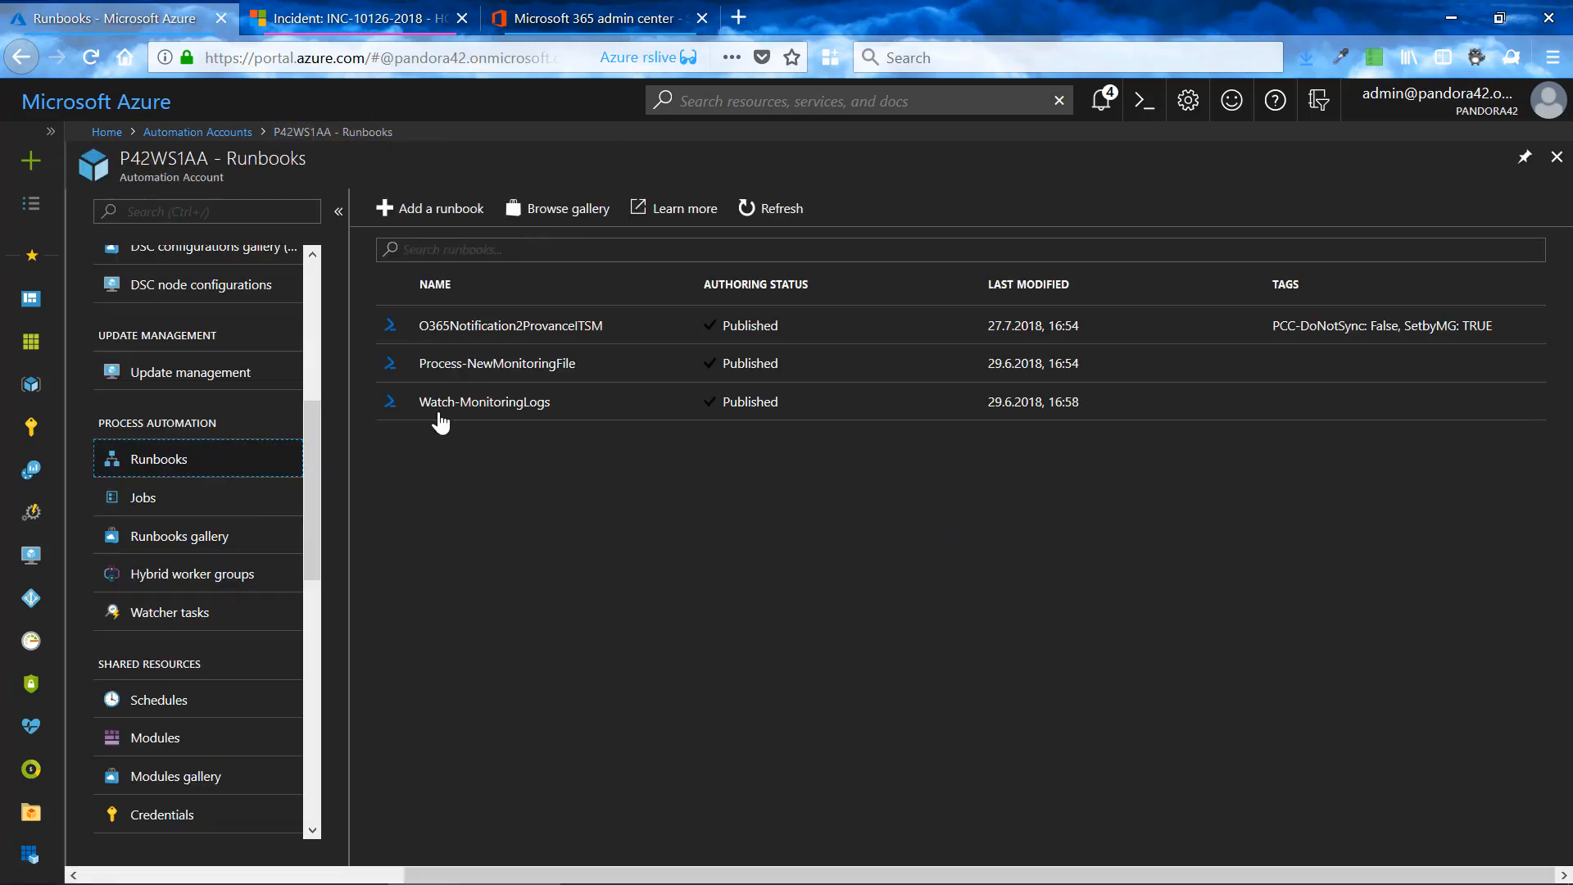
{"action": "left_click", "coordinate": [477, 332]}
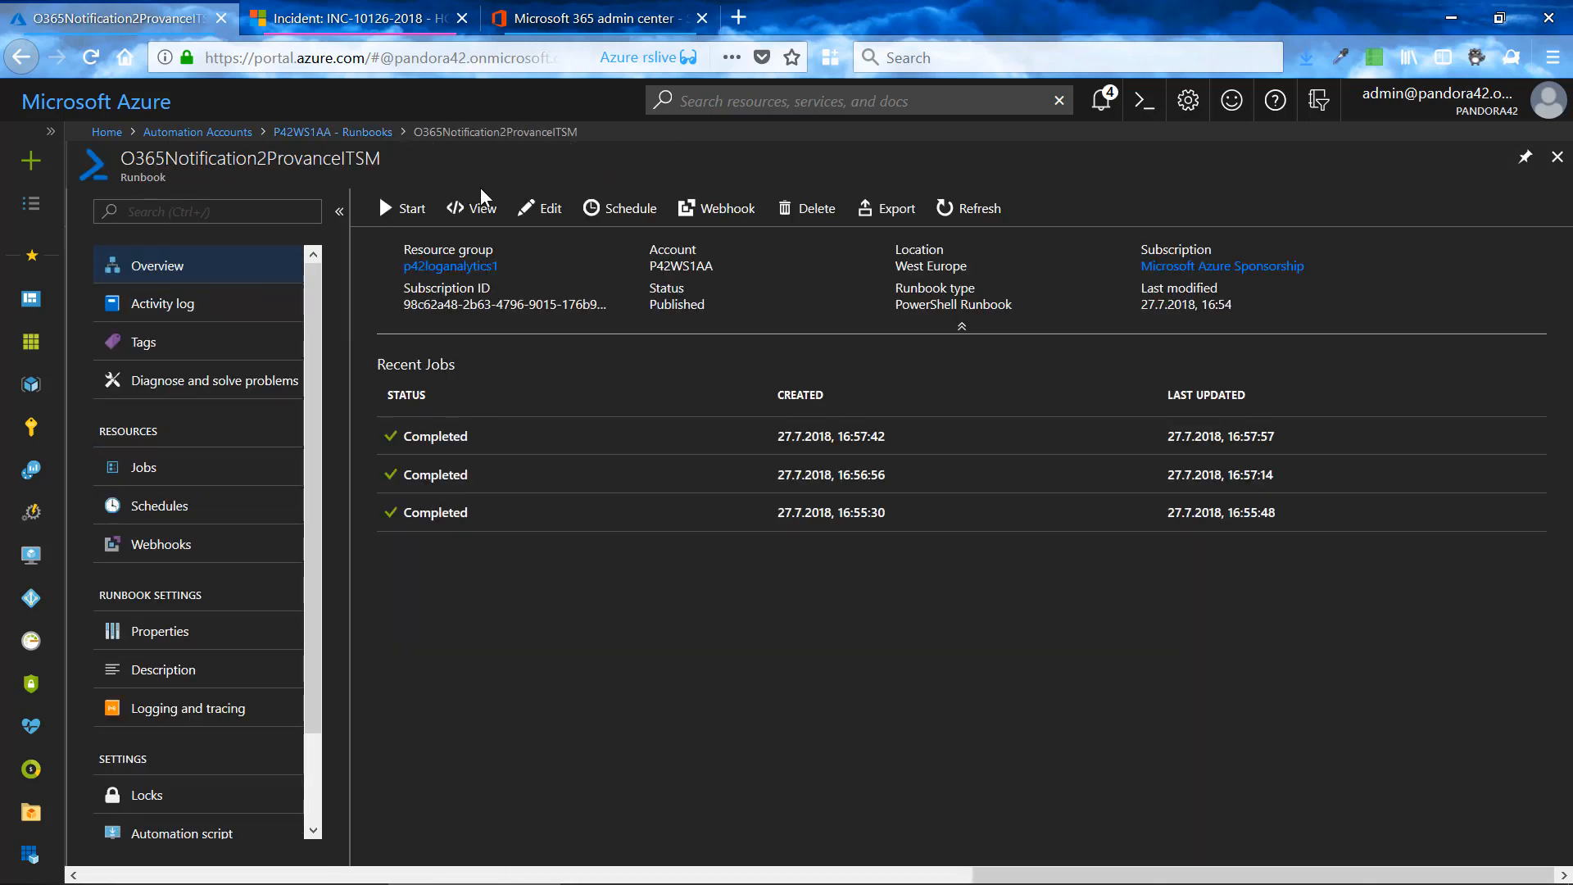
{"action": "left_click", "coordinate": [544, 212]}
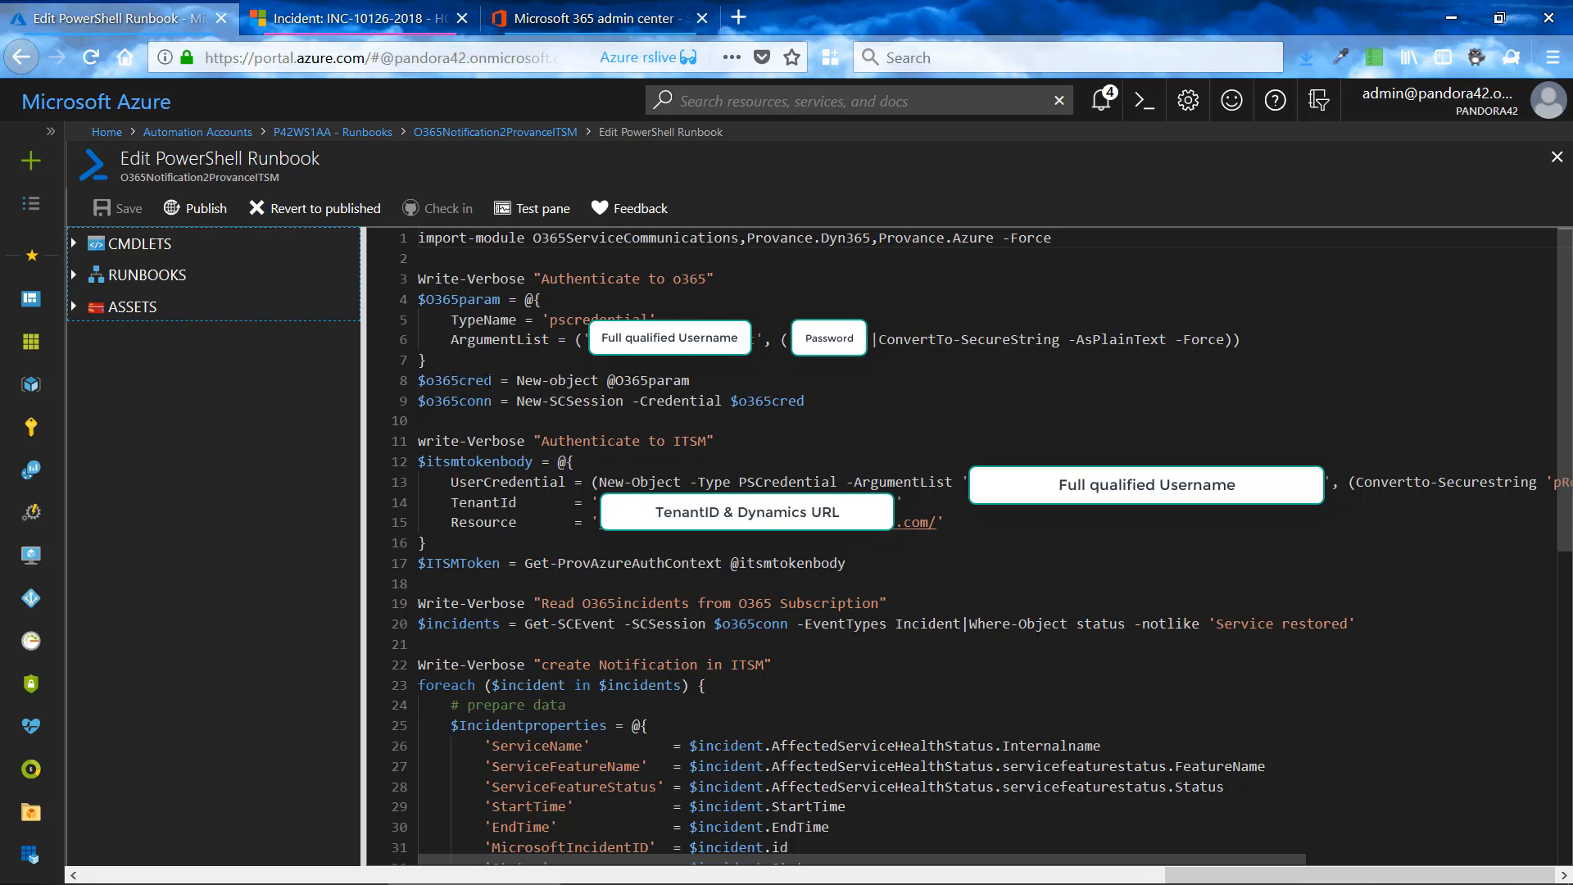
{"action": "left_click_drag", "start_coordinate": [690, 380], "coordinate": [609, 382]}
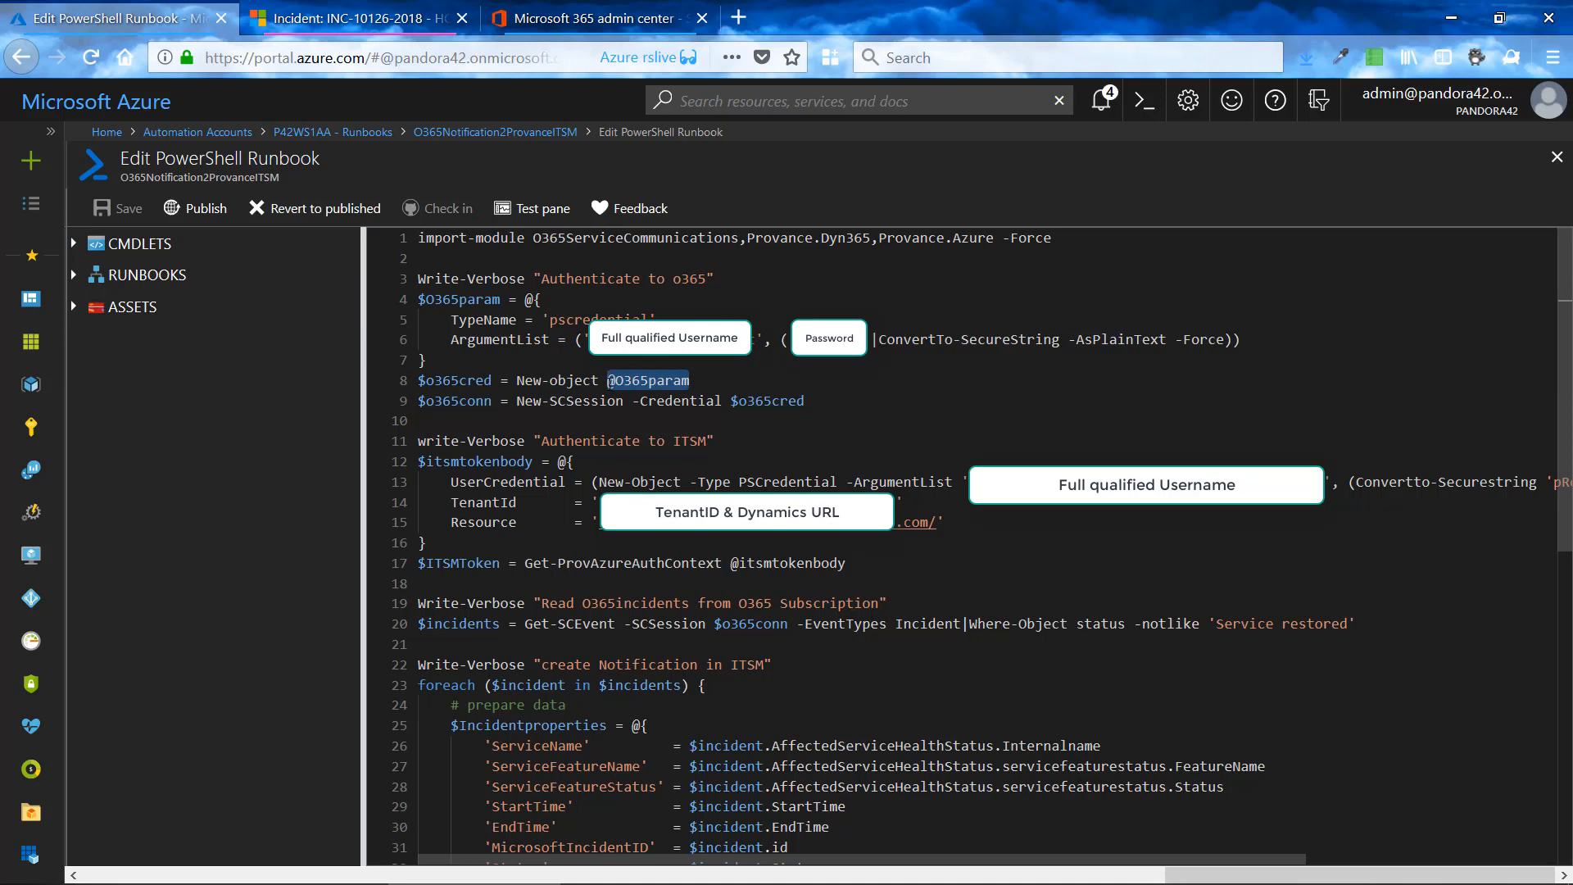
{"action": "left_click_drag", "start_coordinate": [516, 400], "coordinate": [619, 405]}
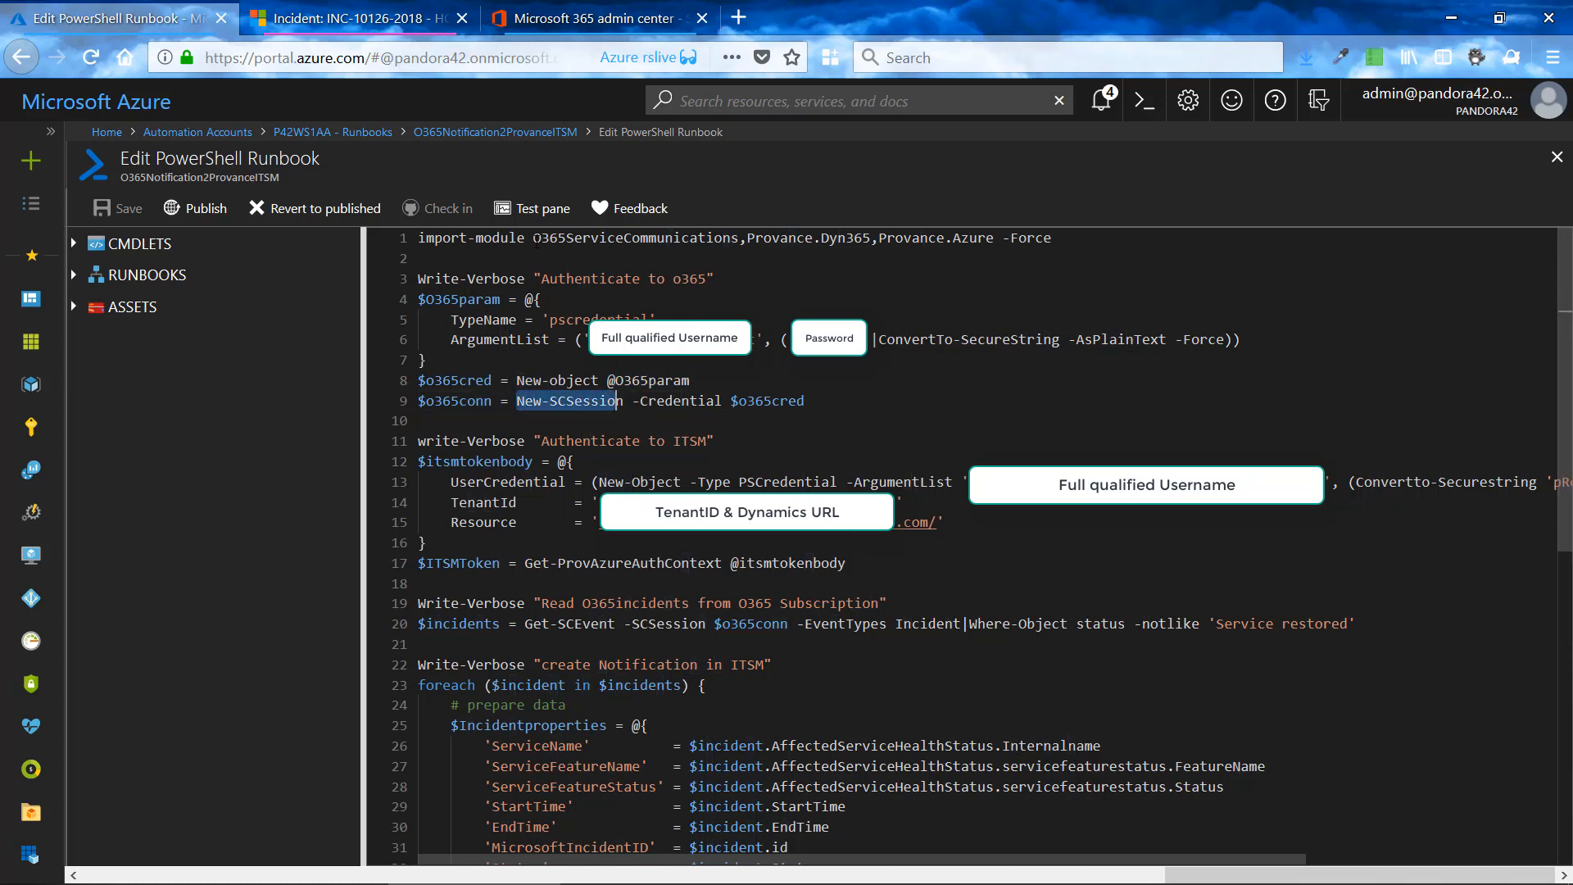
{"action": "mouse_move", "coordinate": [533, 238]}
{"action": "left_mouse_down"}
{"action": "mouse_move", "coordinate": [745, 238]}
{"action": "mouse_move", "coordinate": [534, 239]}
{"action": "left_mouse_up"}
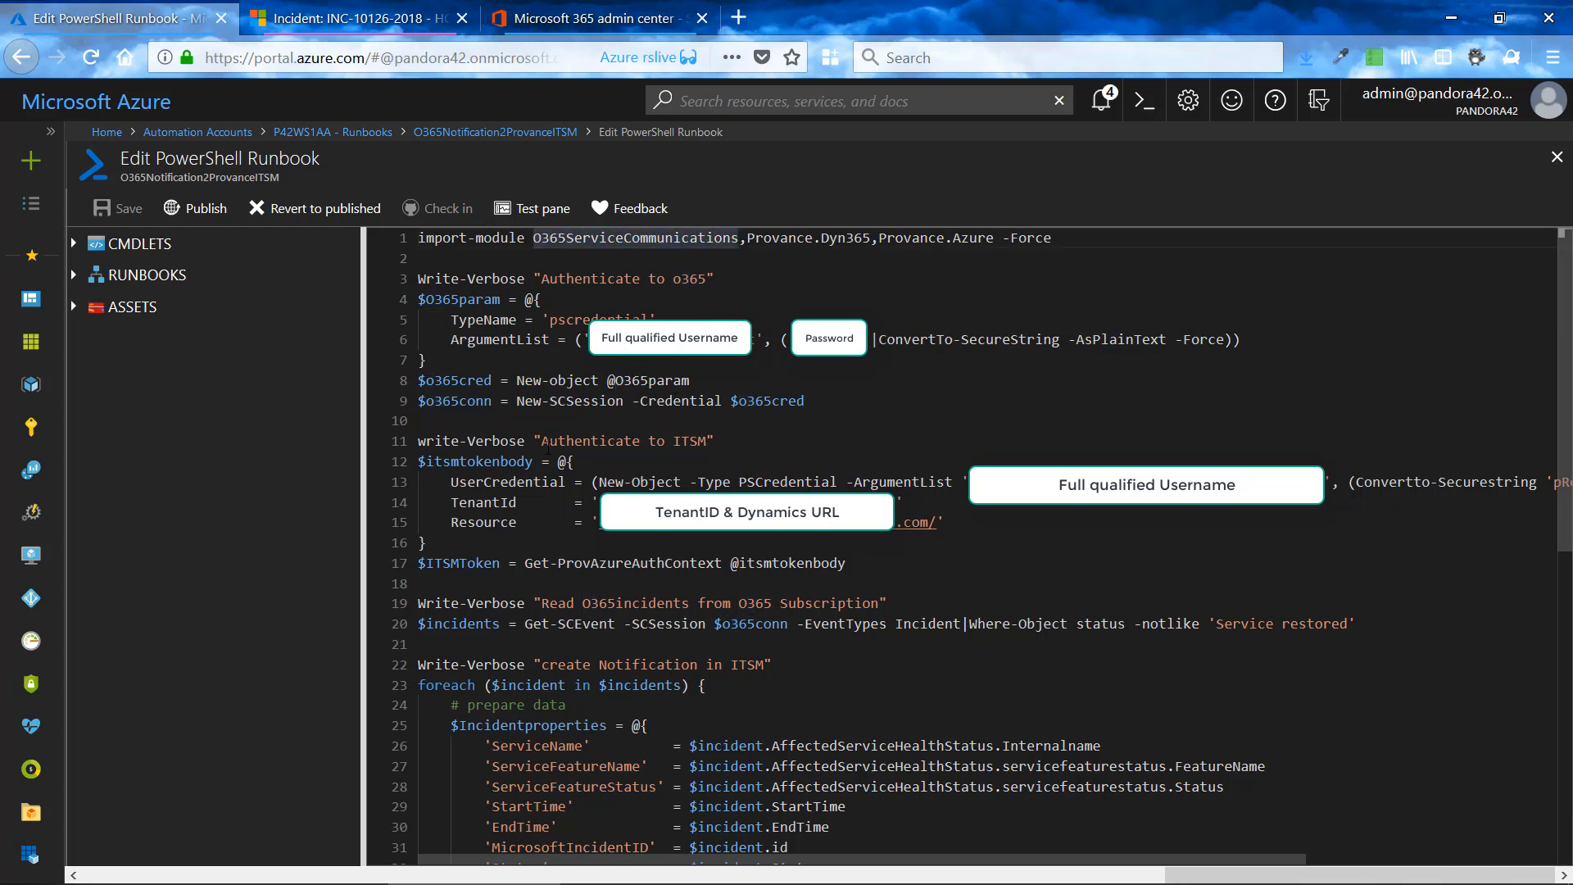
- Highlight the TenantId and Resource values in the ITSM authentication block, and point out the $ITSMToken variable
{"action": "scroll", "coordinate": [547, 447], "scroll_direction": "down", "scroll_amount": 1}
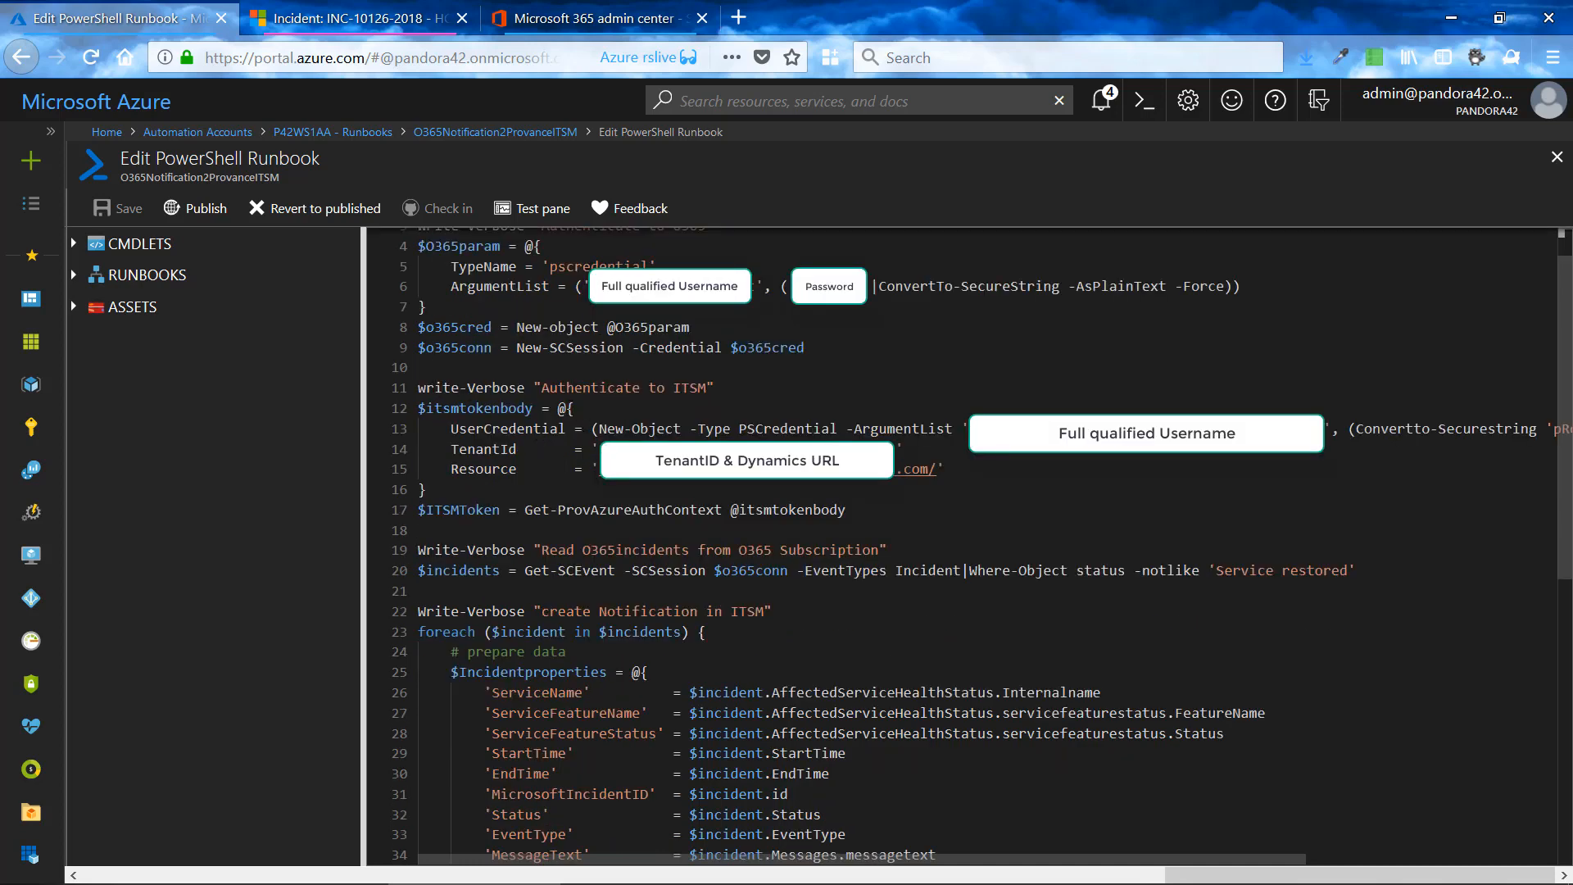
{"action": "left_click_drag", "start_coordinate": [599, 449], "coordinate": [931, 470]}
{"action": "left_click", "coordinate": [485, 514]}
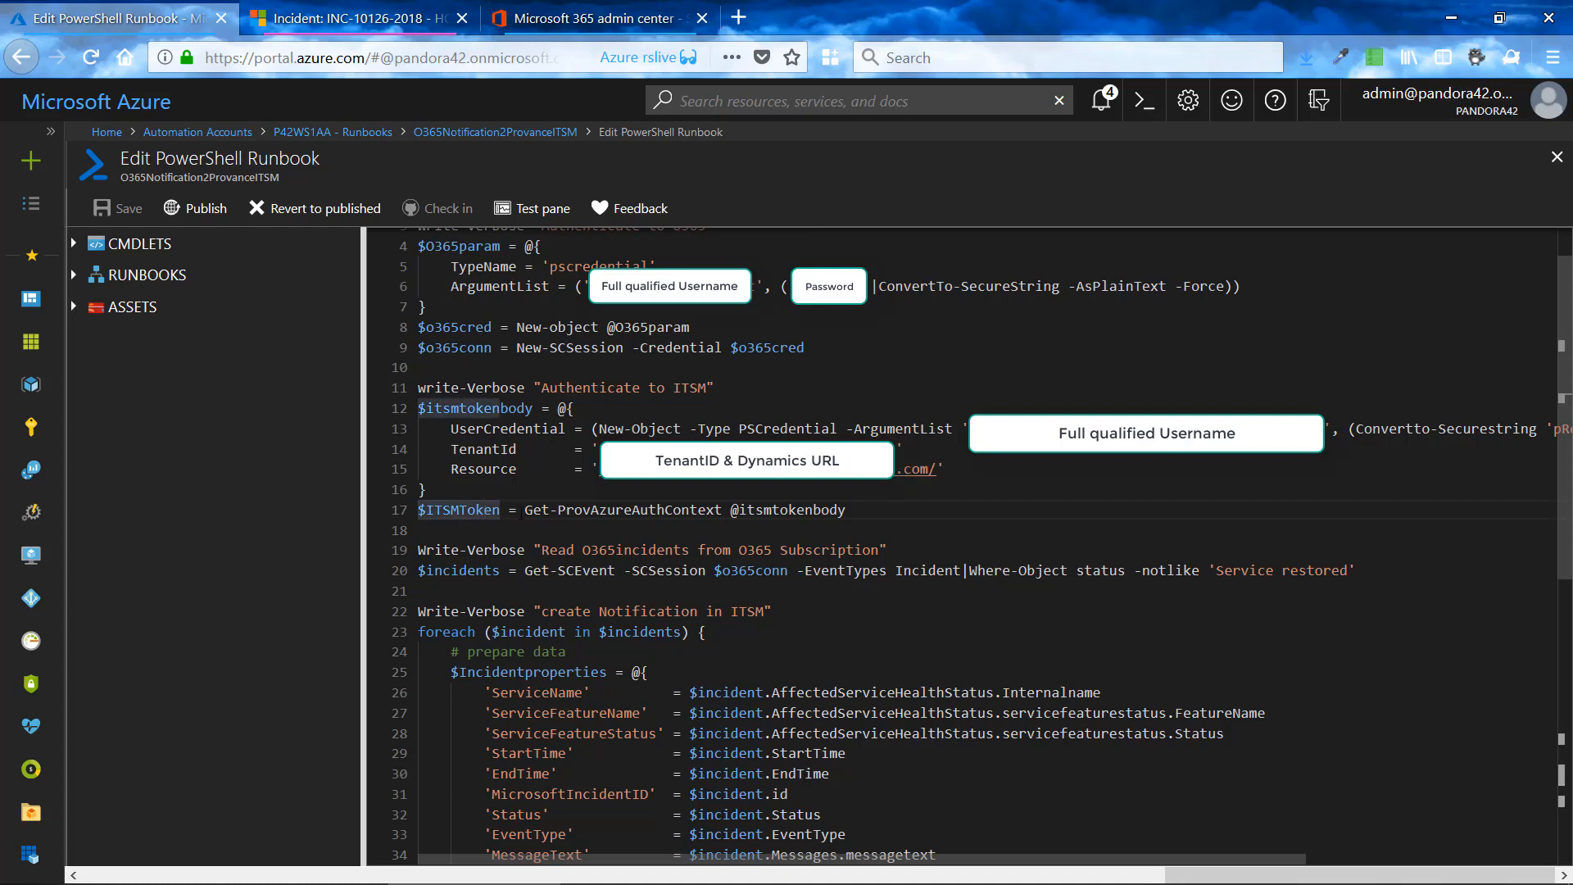
- Highlight Get-ProvAzureAuthContext in the ITSM token line and SCEvent in the $incidents assignment
{"action": "left_click_drag", "start_coordinate": [525, 509], "coordinate": [723, 510]}
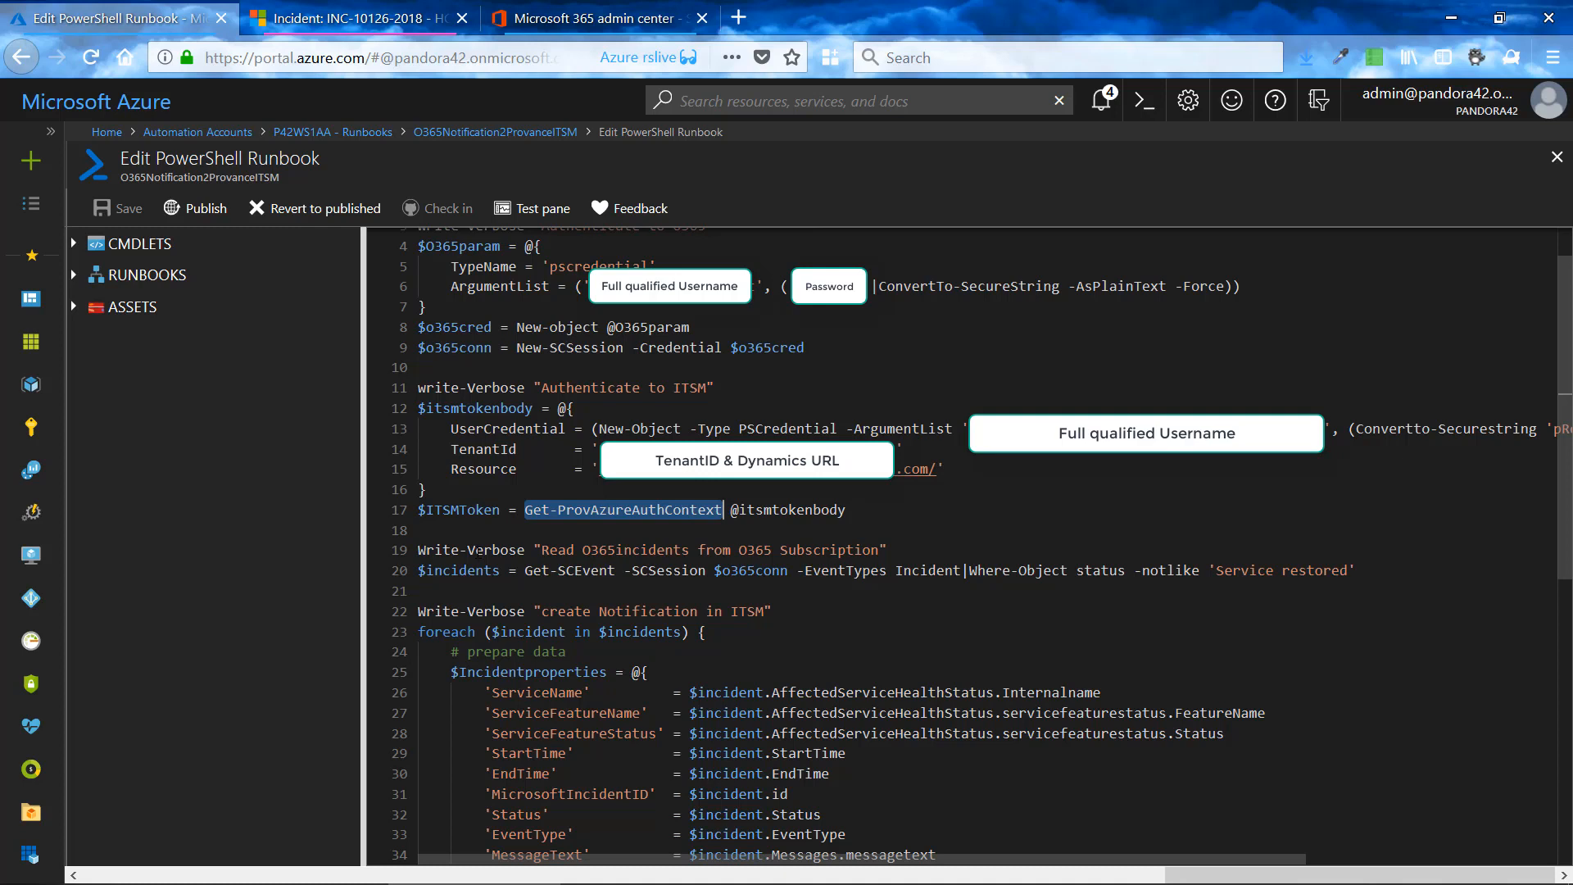
{"action": "left_click", "coordinate": [479, 552]}
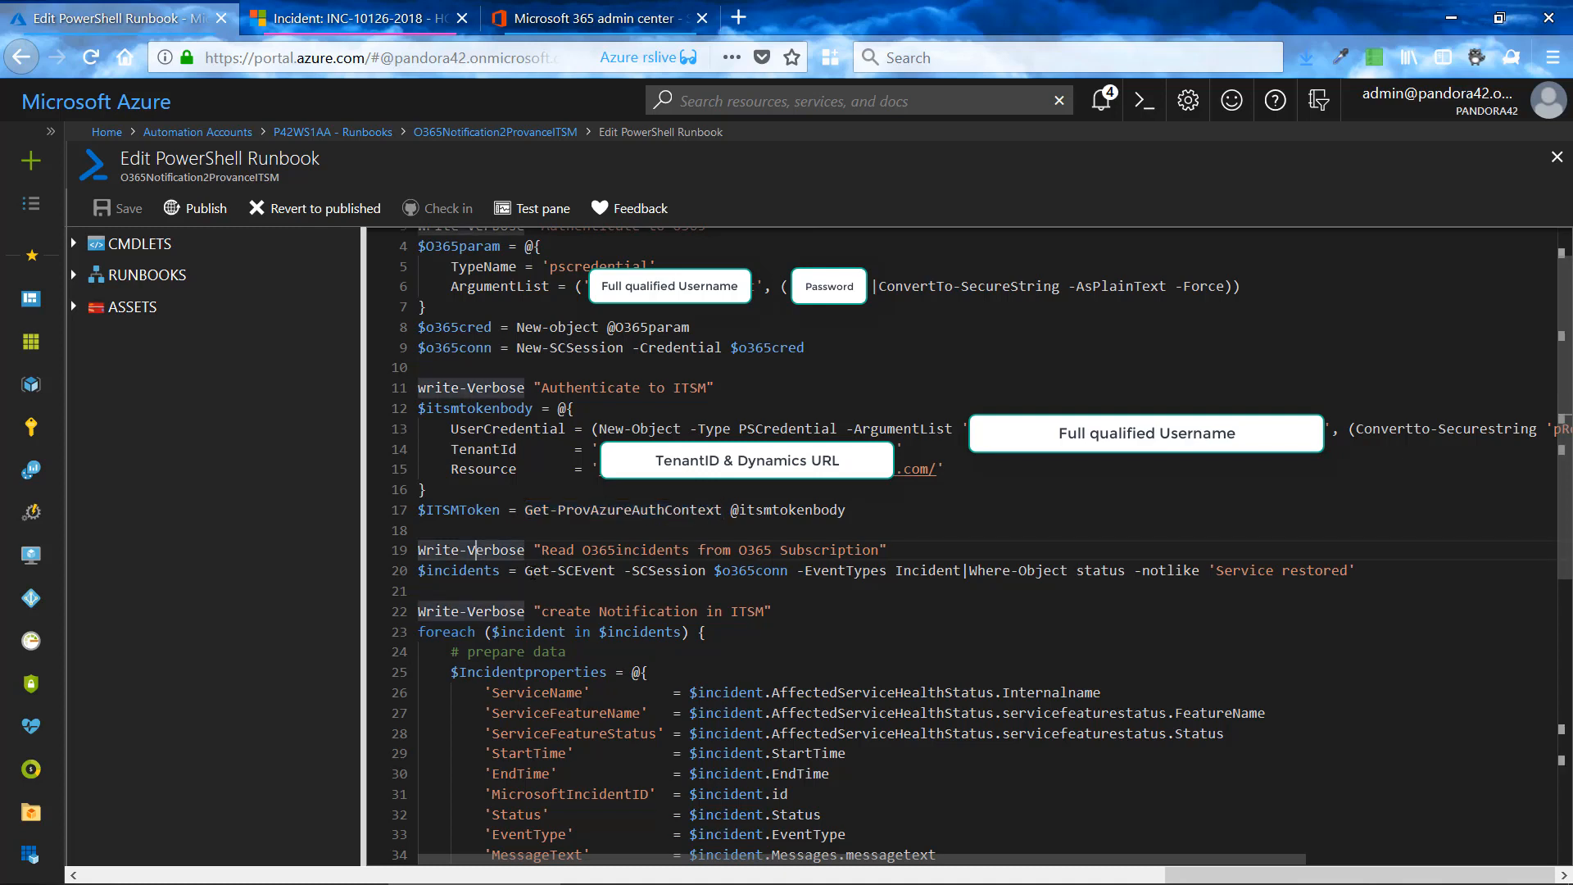
{"action": "left_click_drag", "start_coordinate": [558, 570], "coordinate": [616, 570]}
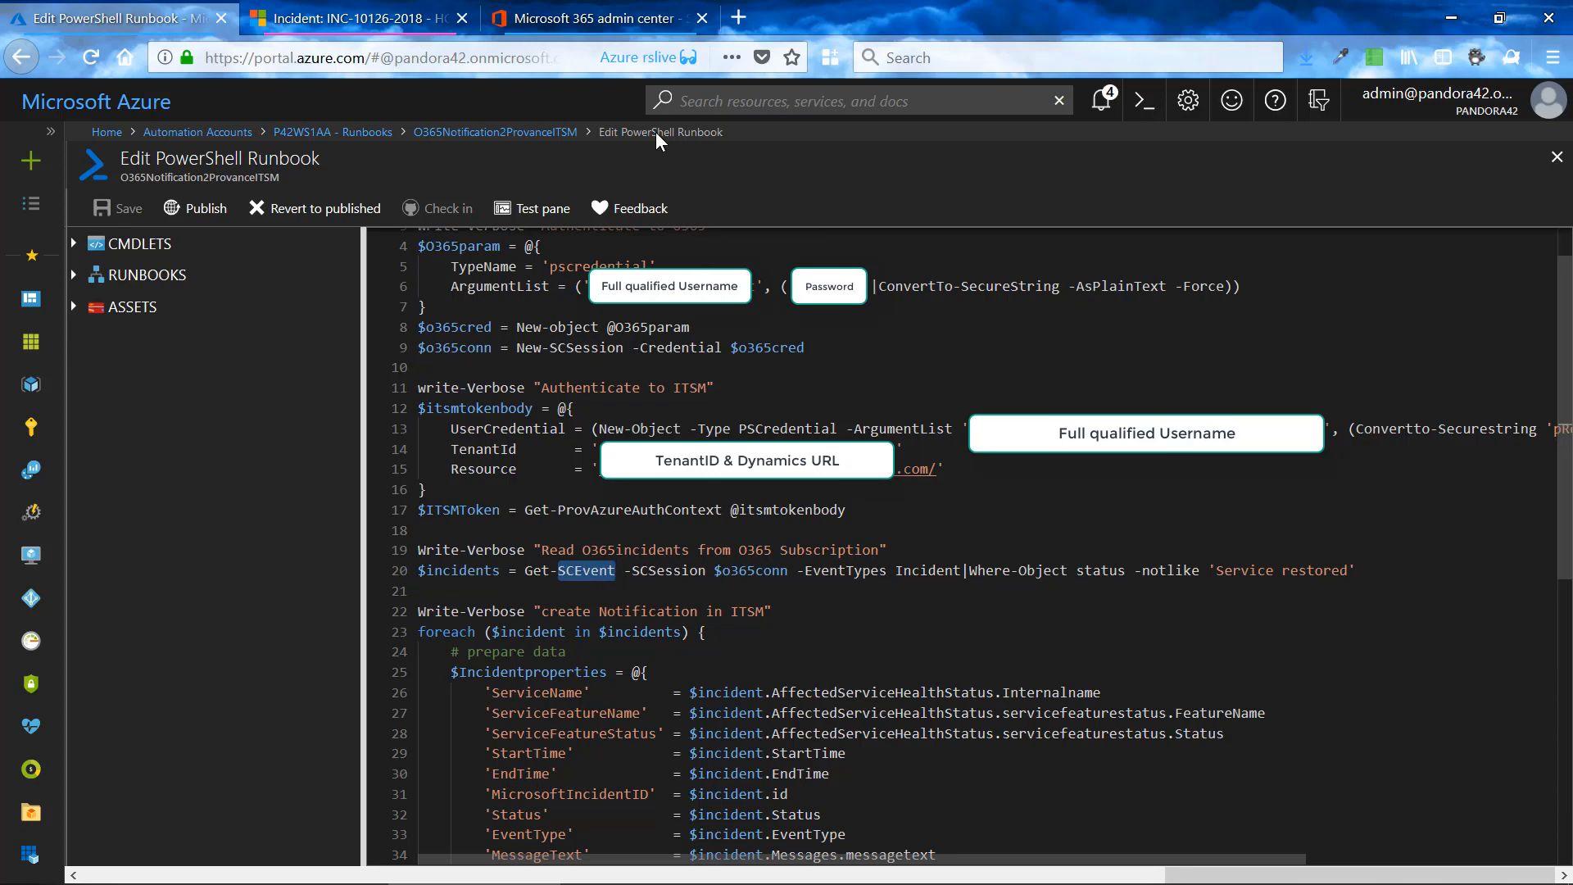
- Switch to the Microsoft 365 admin center, collapse the Skype for Business advisories under service health, and return to the Azure runbook editor
{"action": "left_click", "coordinate": [601, 24]}
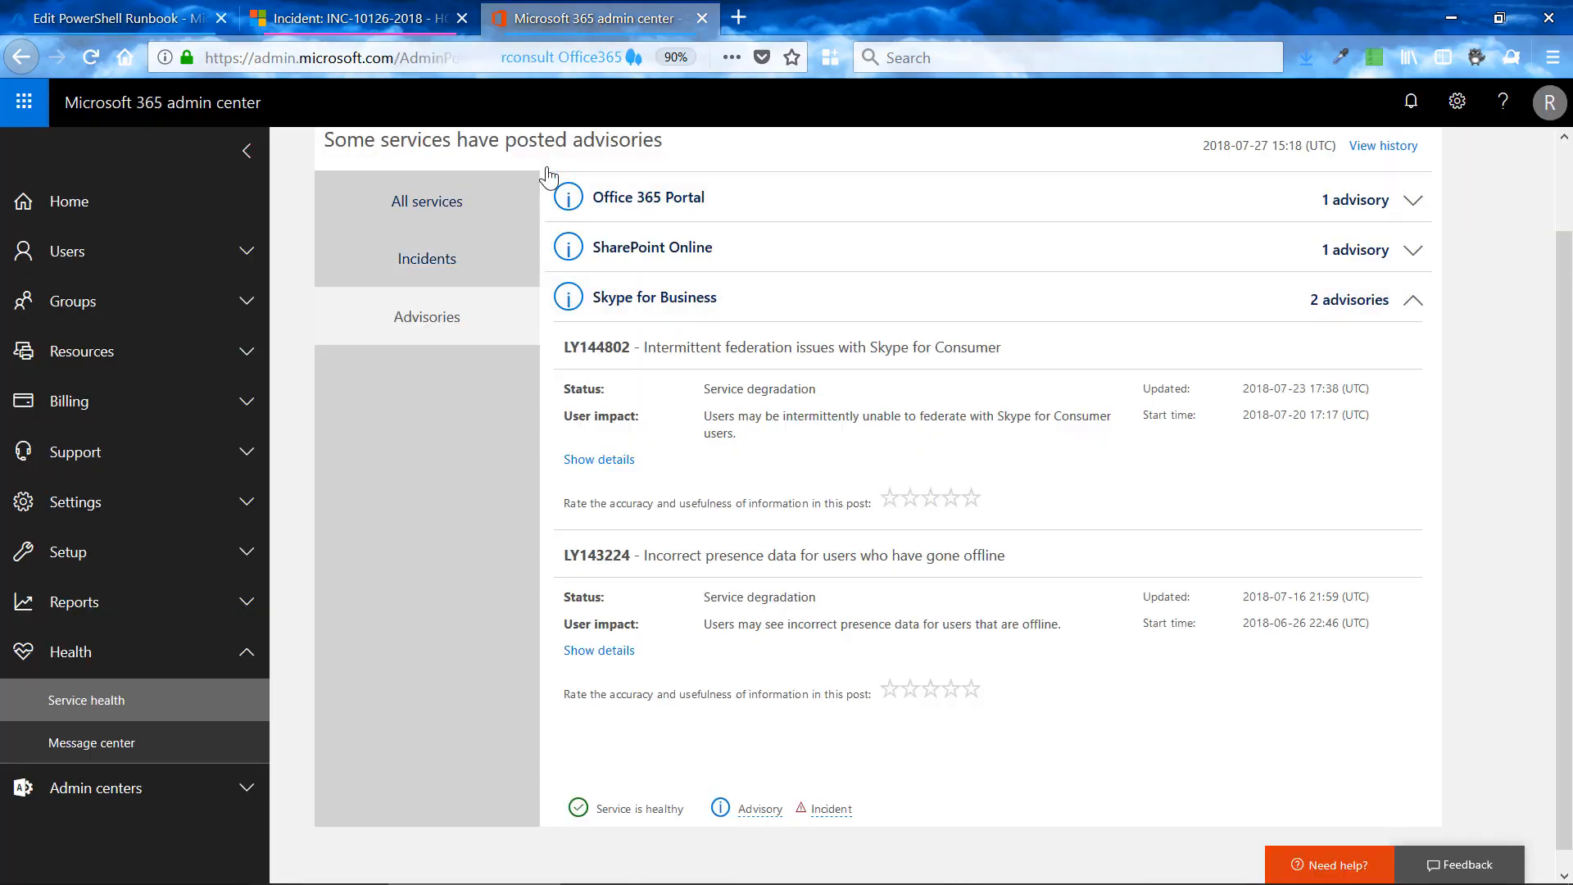
{"action": "left_click", "coordinate": [1412, 305]}
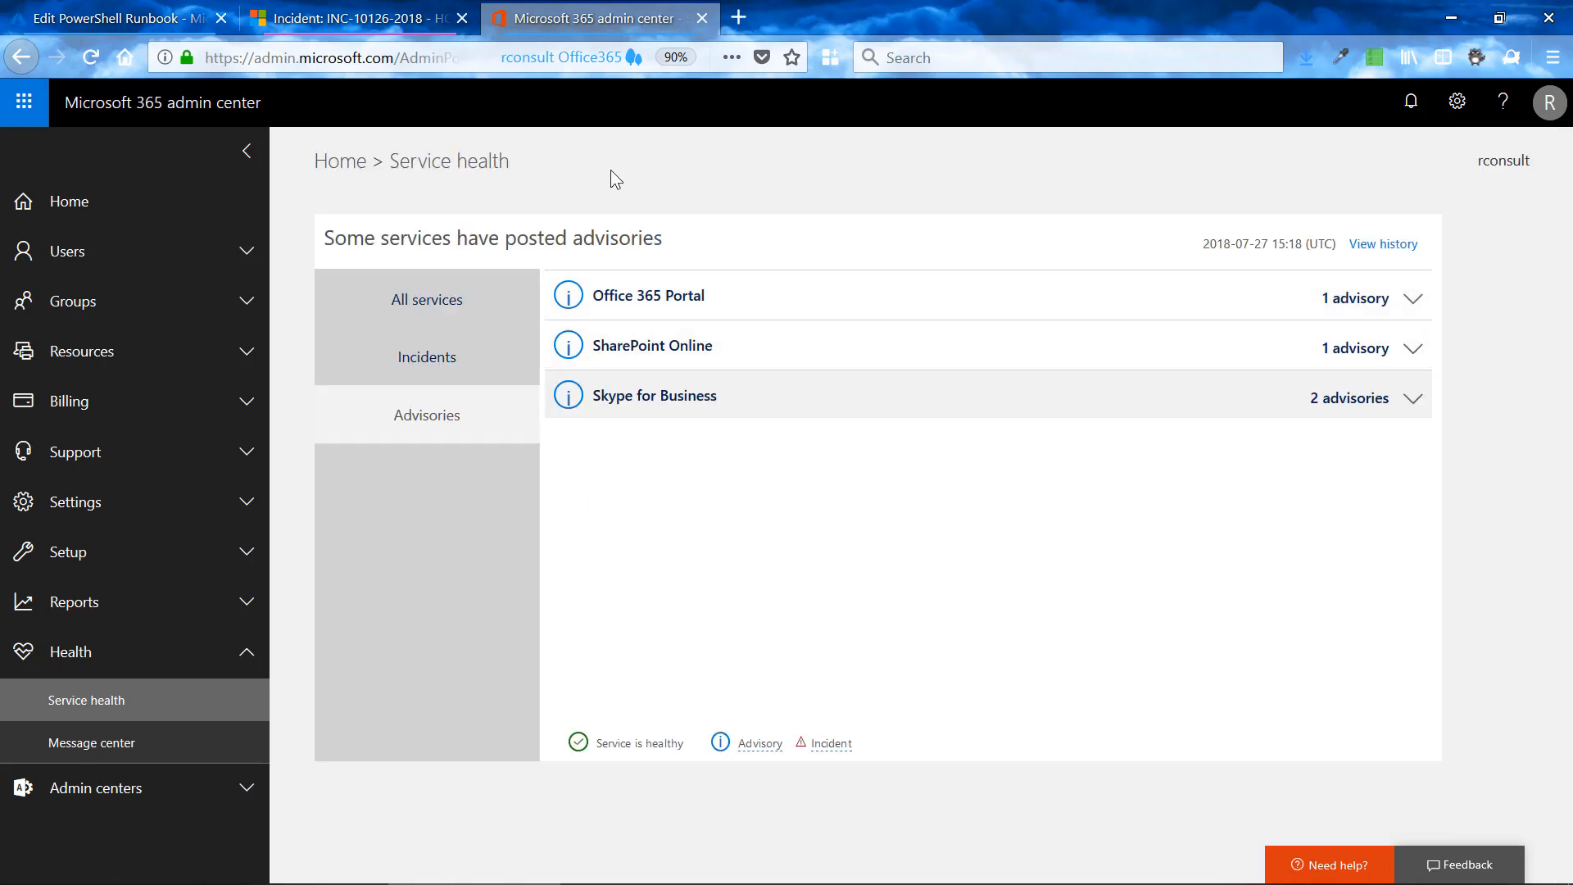
{"action": "left_click", "coordinate": [166, 27]}
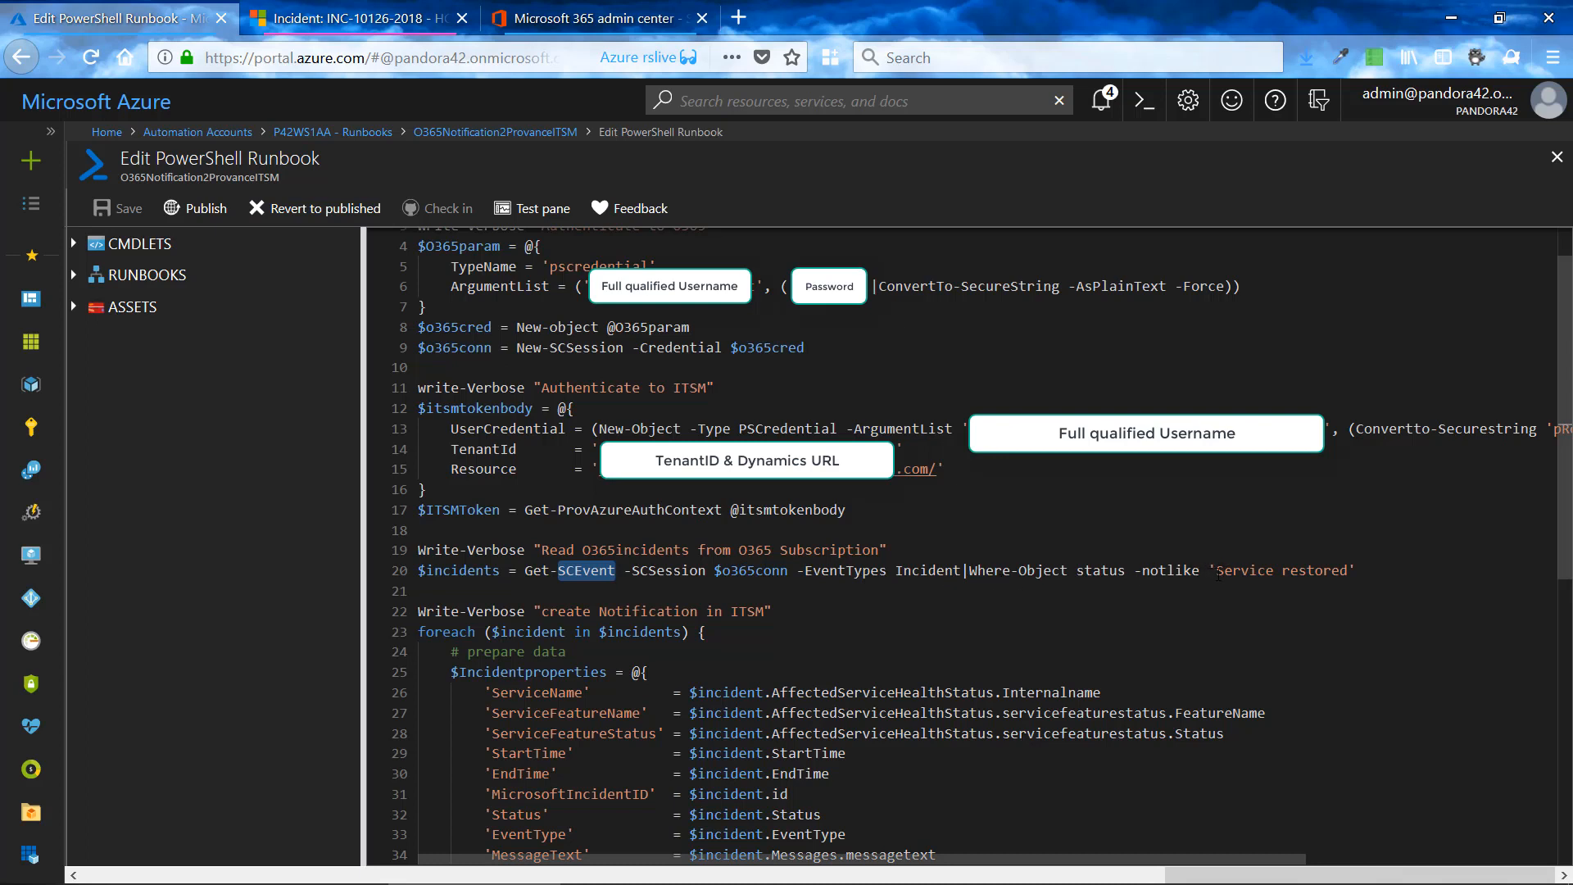
- Highlight the 'Service restored' filter value and the $incidents variable in the Office 365 incident query
{"action": "left_click_drag", "start_coordinate": [1219, 572], "coordinate": [1349, 570]}
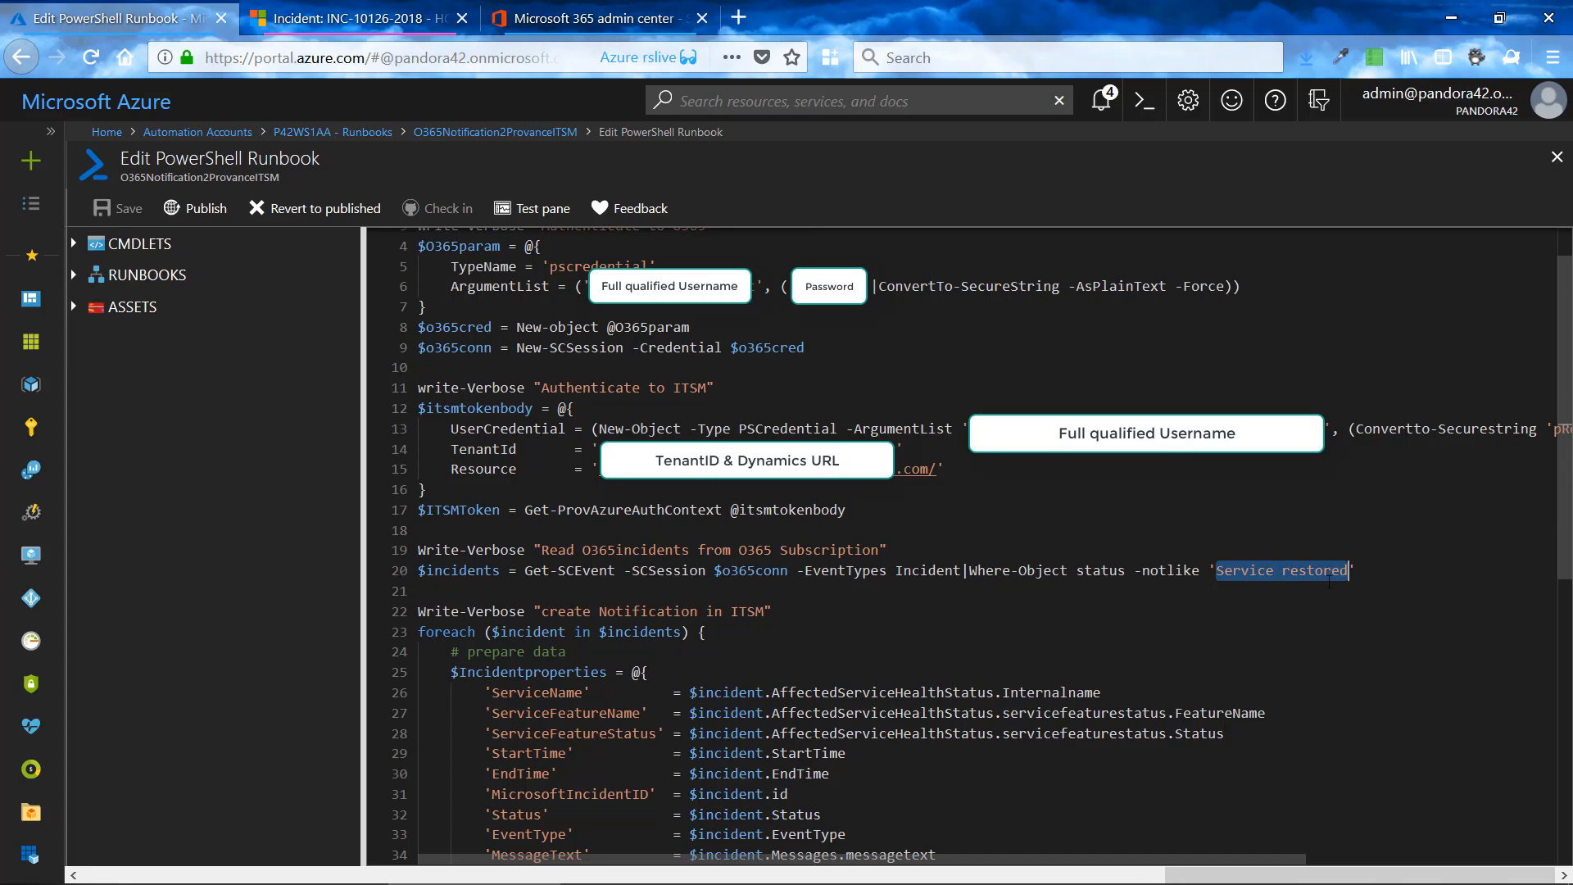
{"action": "scroll", "coordinate": [543, 620], "scroll_direction": "down", "scroll_amount": 4}
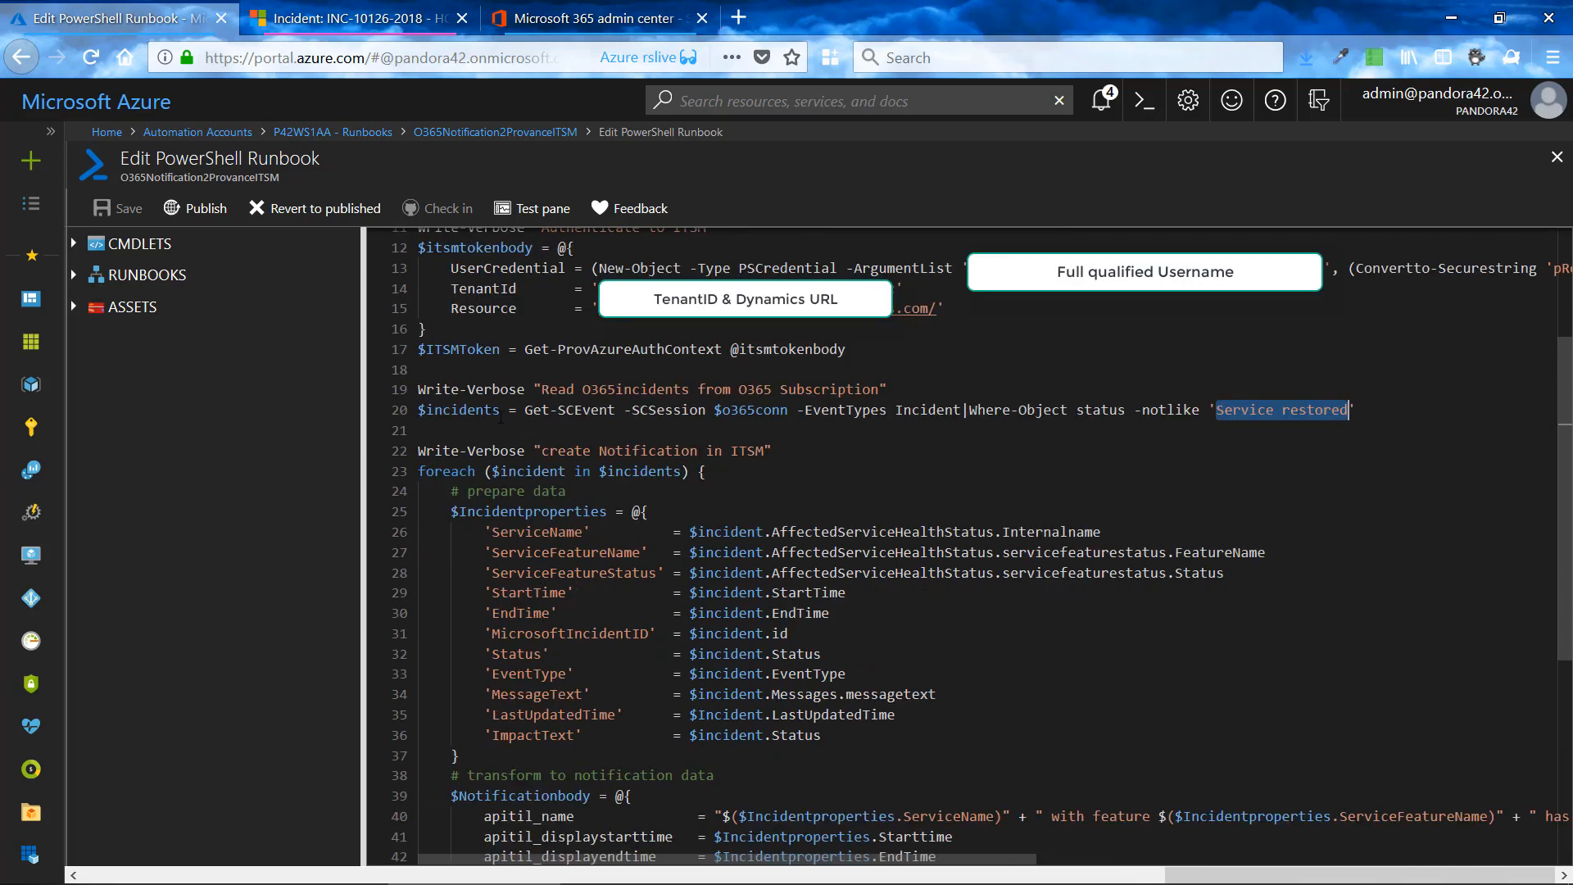
{"action": "double_click", "coordinate": [416, 413]}
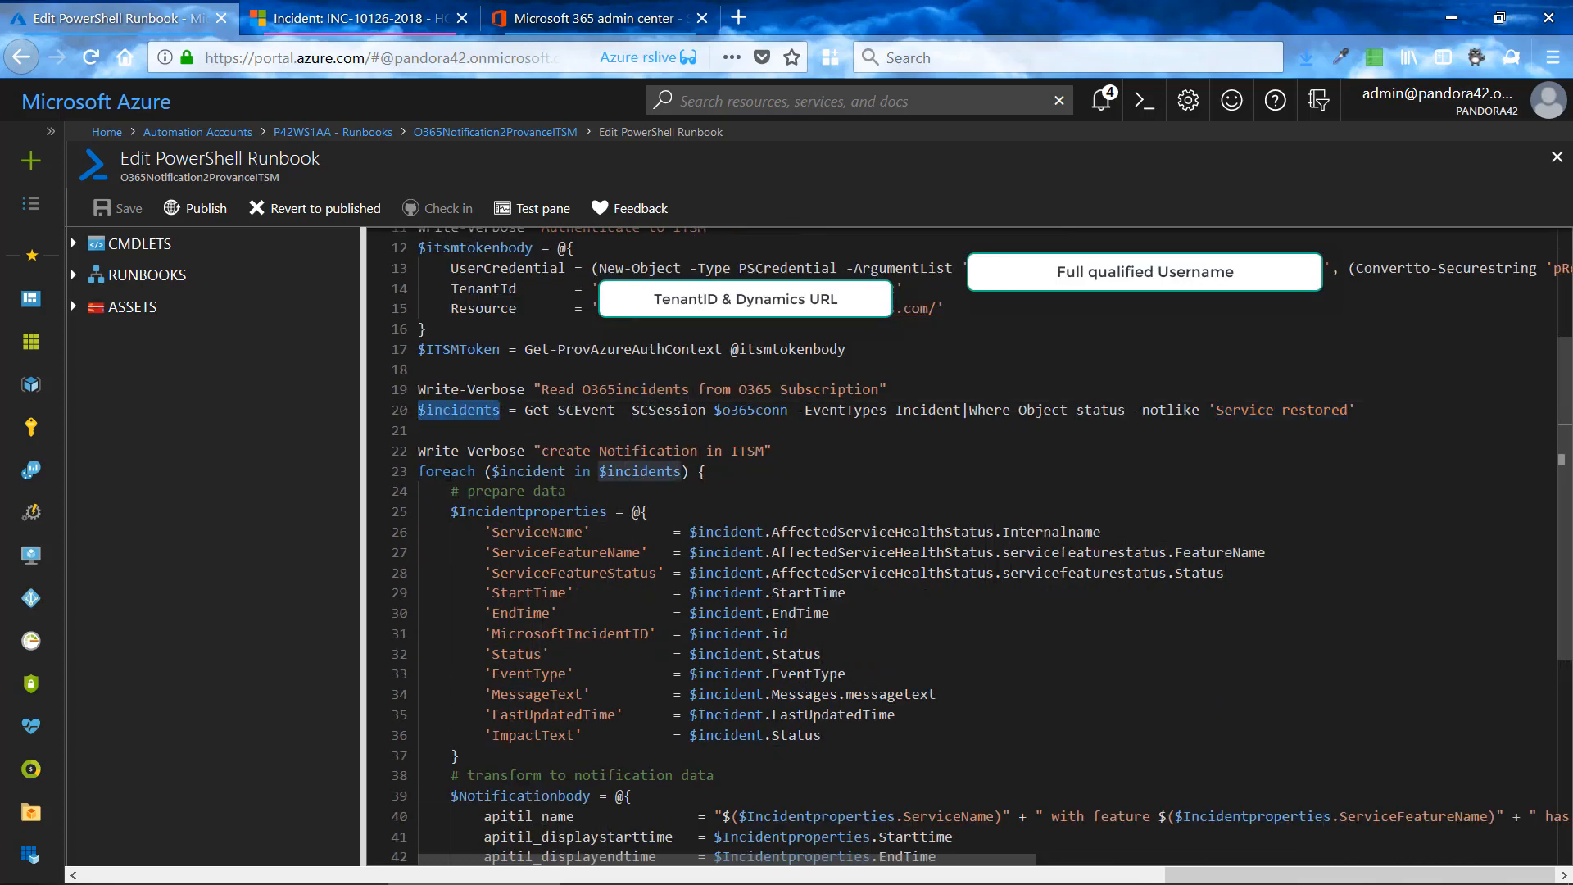
- Highlight $Incidentproperties in the foreach loop and point out AffectedServiceHealthStatus, servicefeaturestatus and the ServiceName key
{"action": "scroll", "coordinate": [476, 442], "scroll_direction": "down", "scroll_amount": 3}
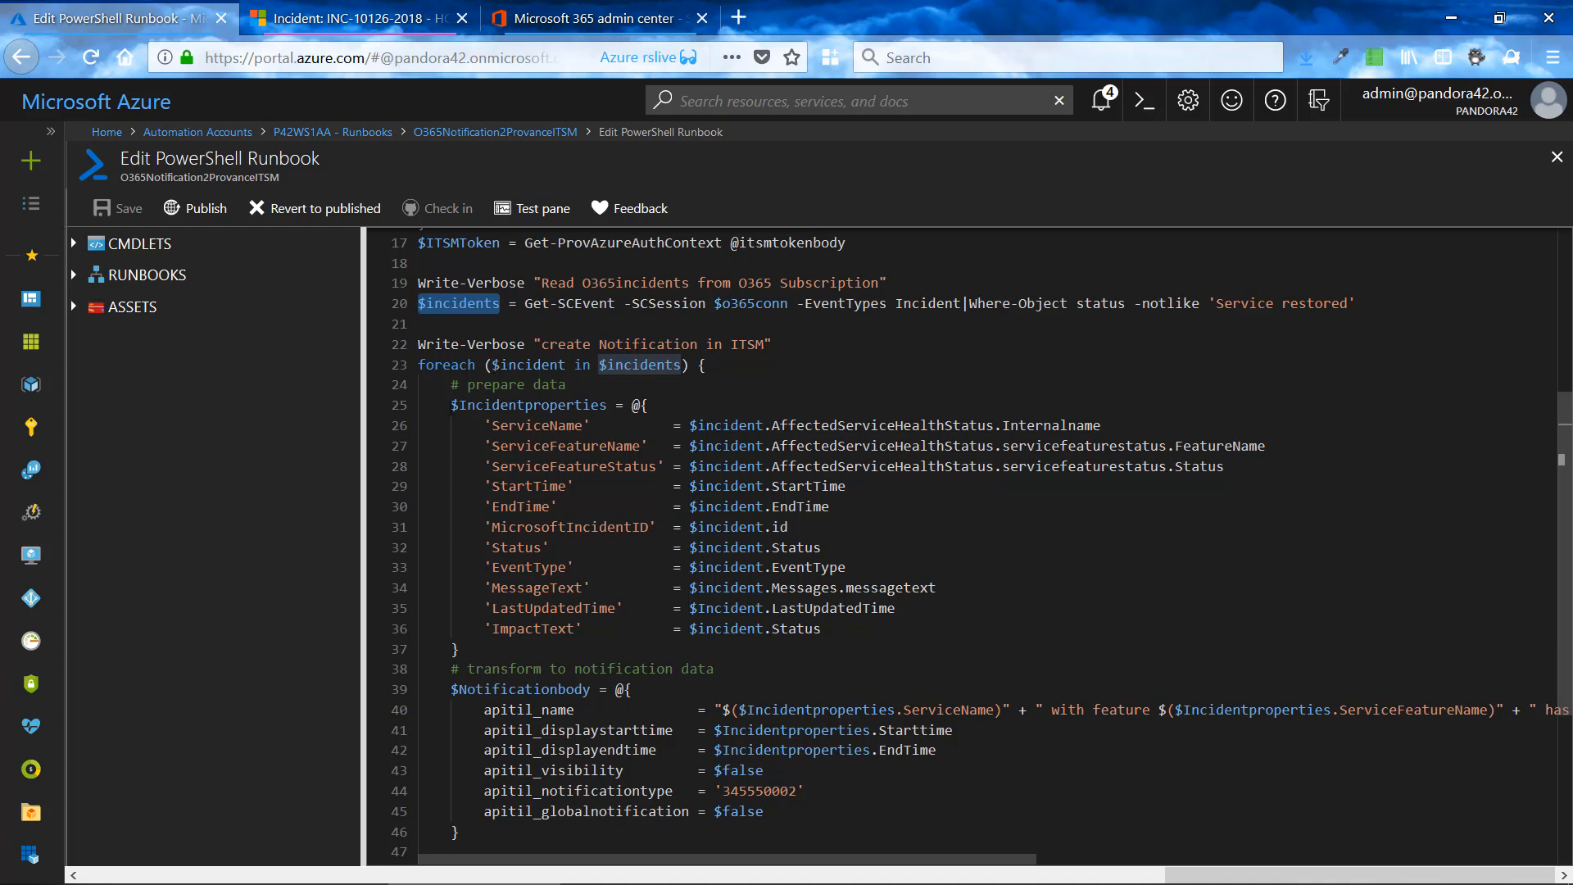
{"action": "left_click_drag", "start_coordinate": [452, 405], "coordinate": [609, 405]}
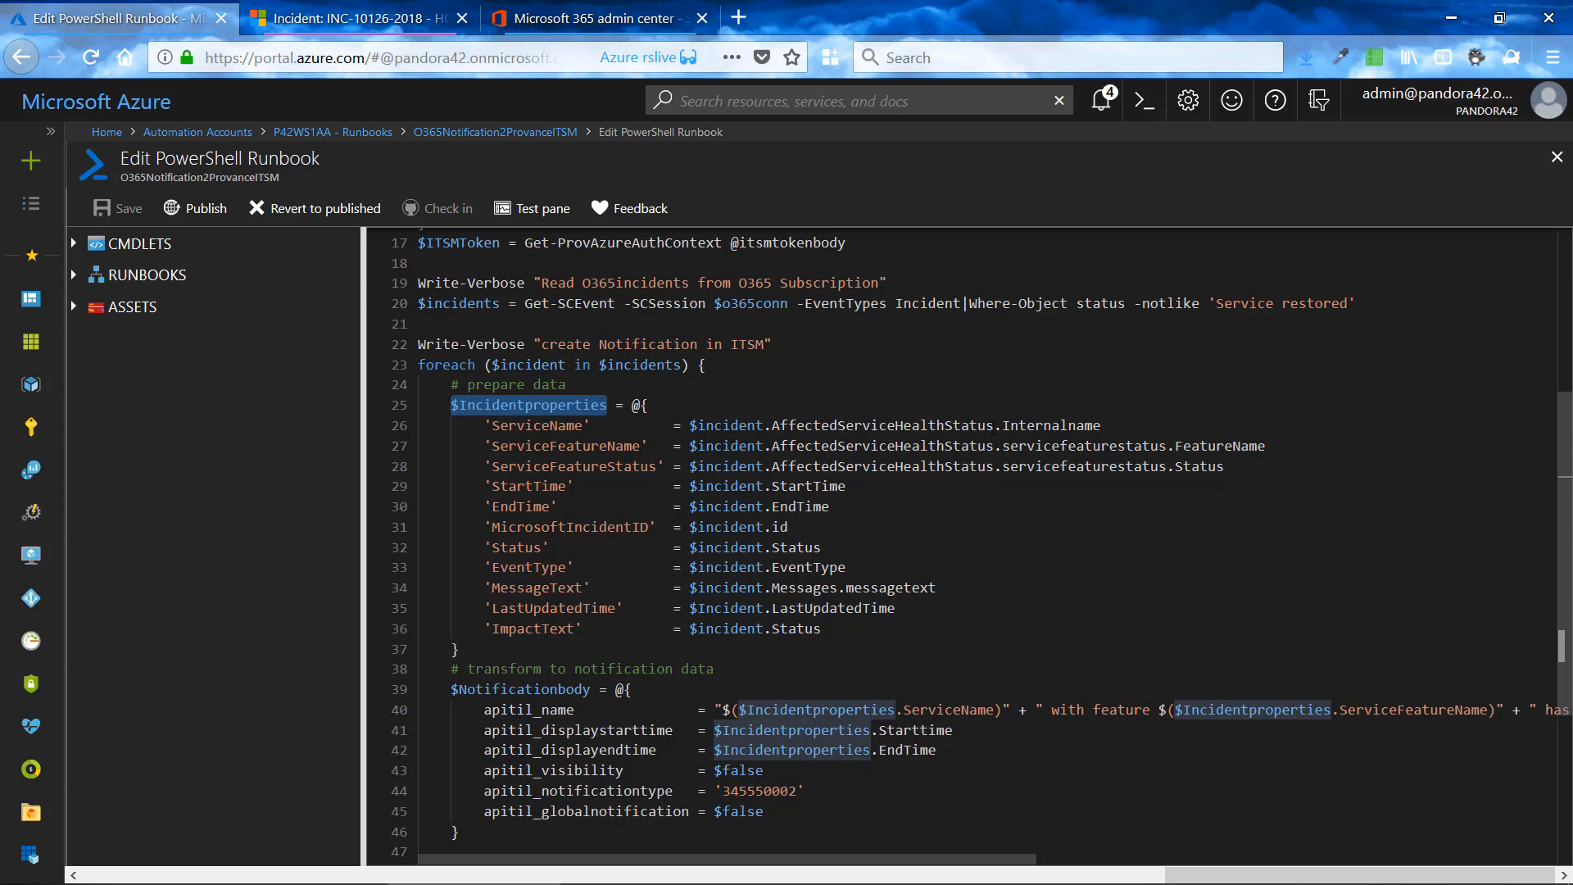
{"action": "left_click", "coordinate": [997, 426]}
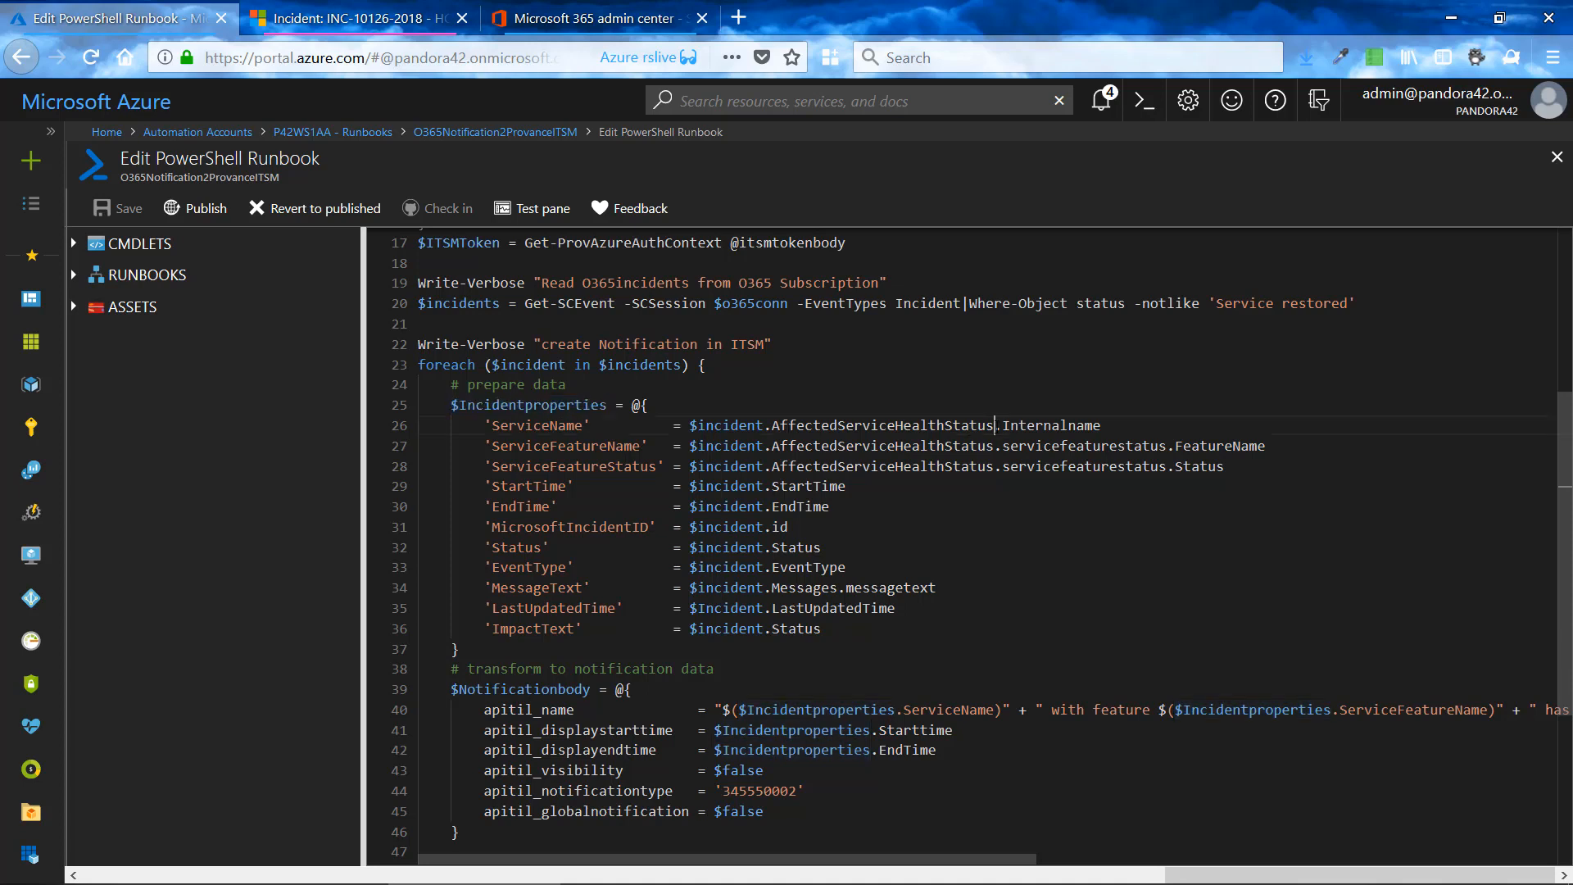
{"action": "left_click", "coordinate": [1013, 450]}
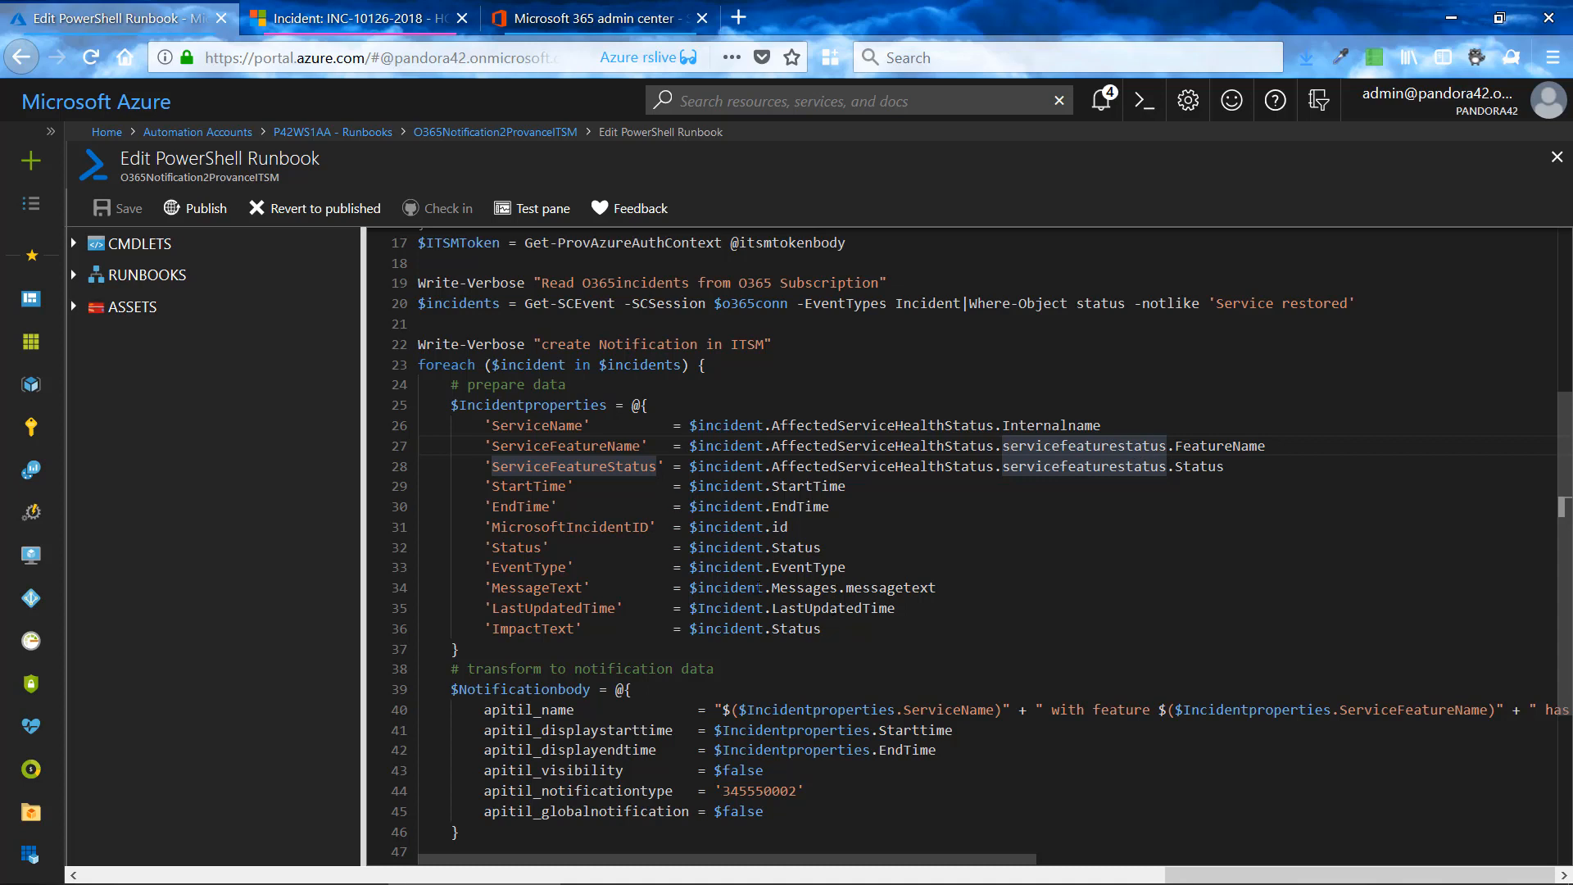
{"action": "left_click", "coordinate": [494, 427]}
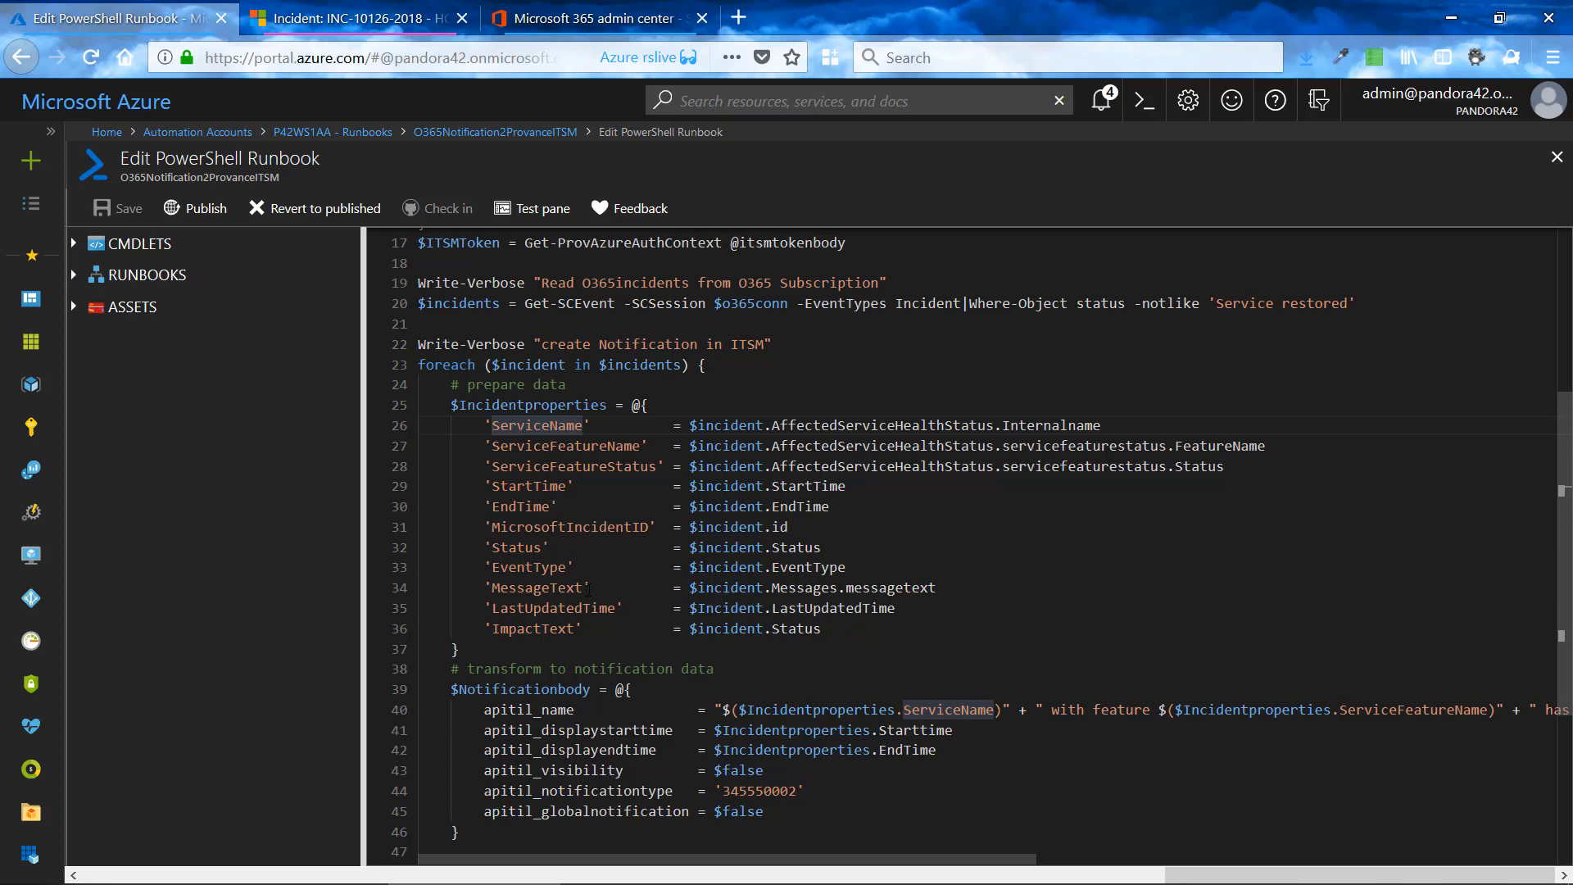
- Highlight the $Notificationbody variable in the code that transforms incidents to notification data
{"action": "scroll", "coordinate": [588, 589], "scroll_direction": "down", "scroll_amount": 1}
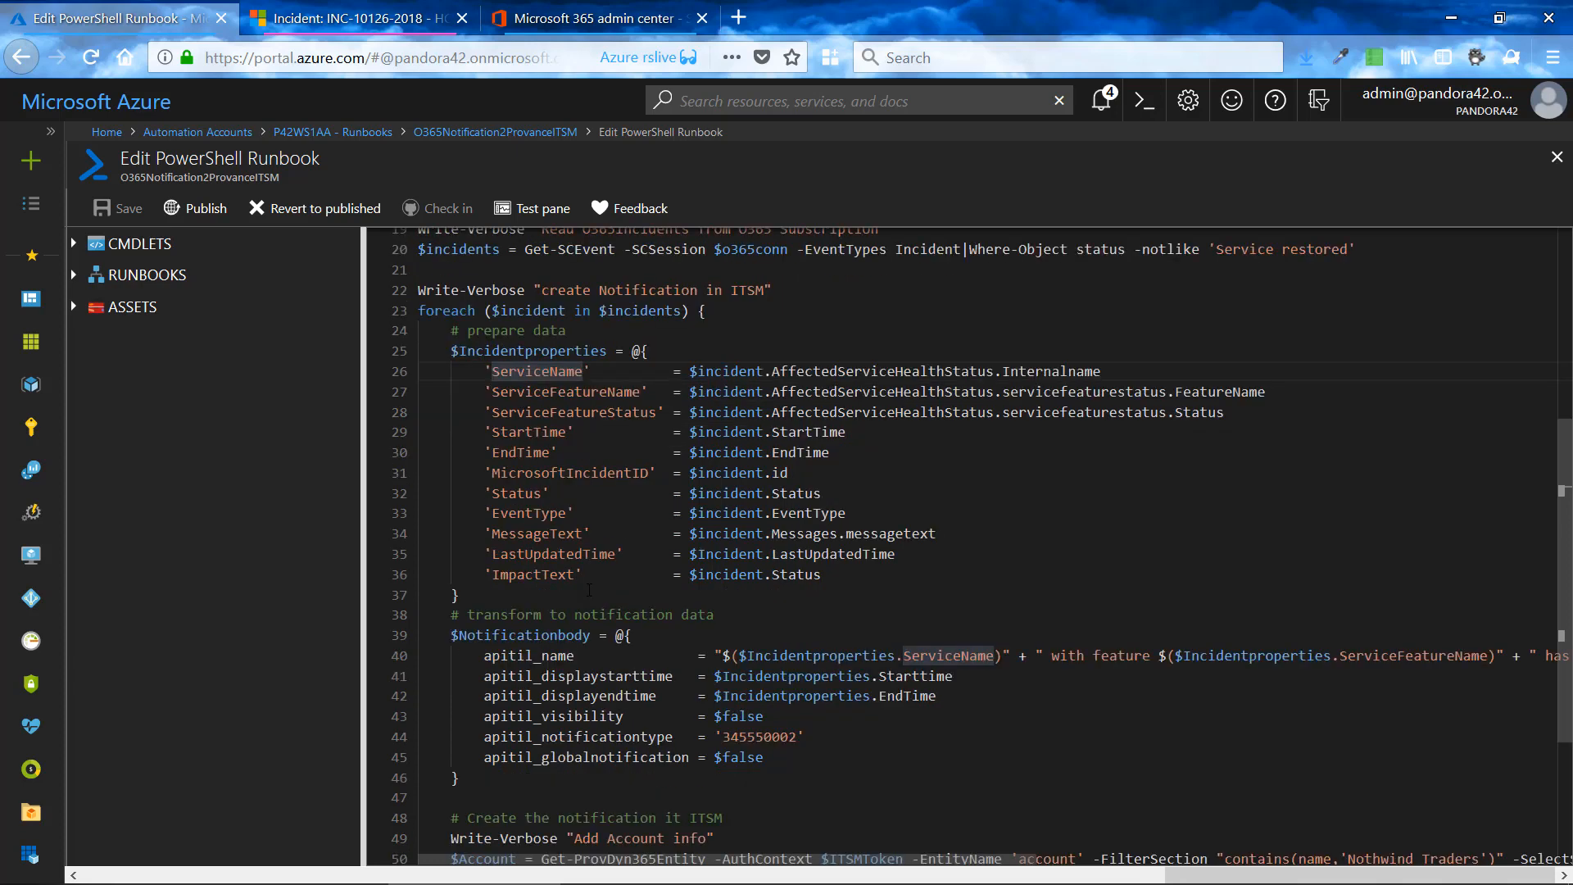
{"action": "scroll", "coordinate": [589, 589], "scroll_direction": "down", "scroll_amount": 3}
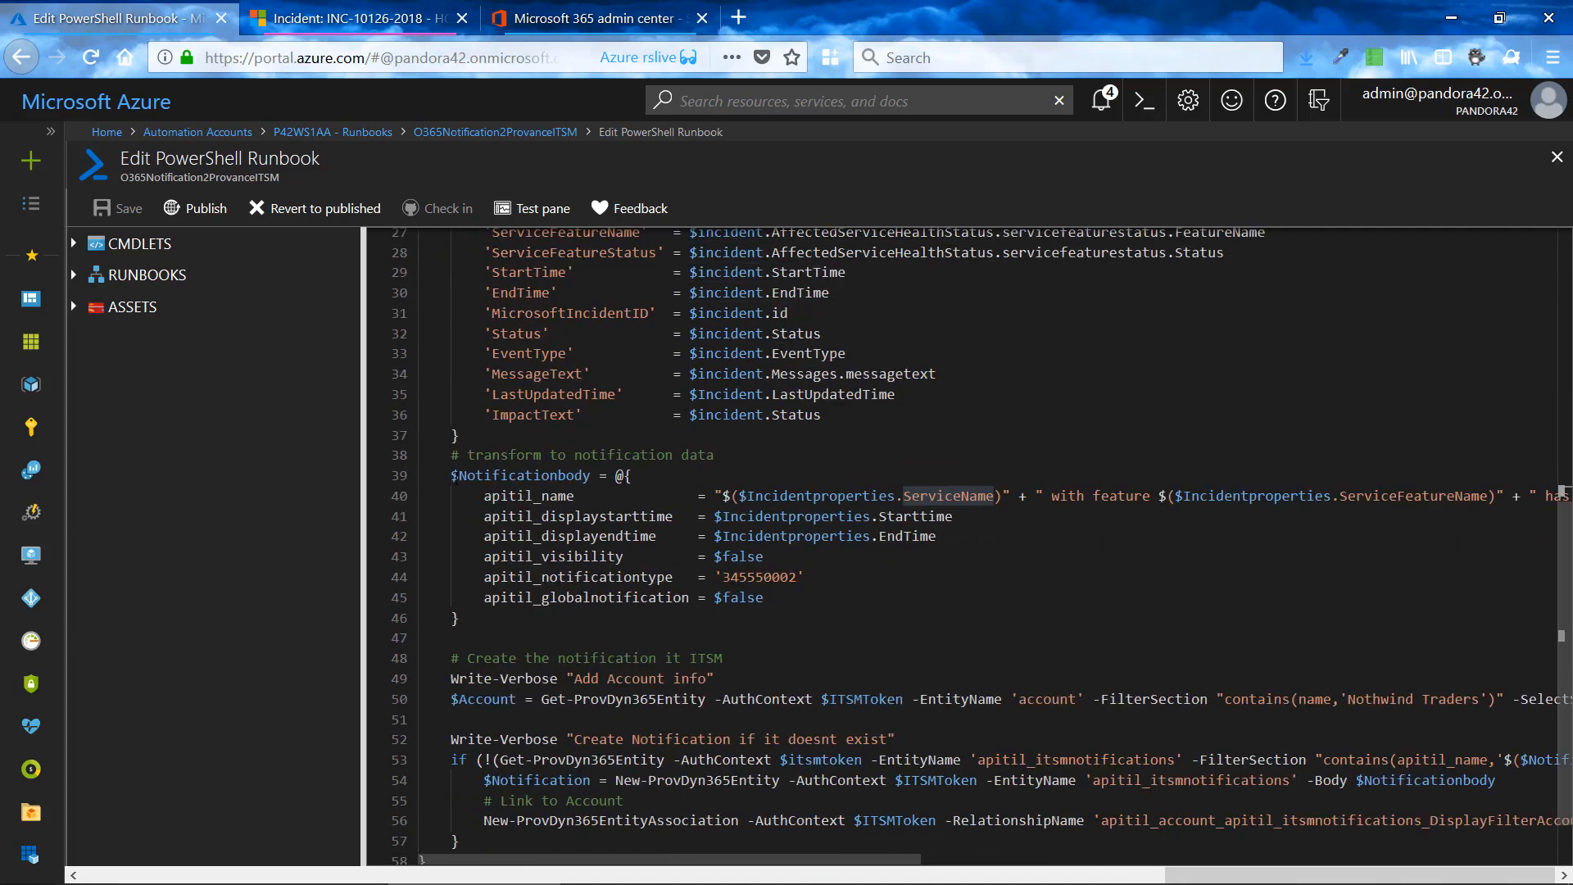
{"action": "left_click", "coordinate": [452, 476]}
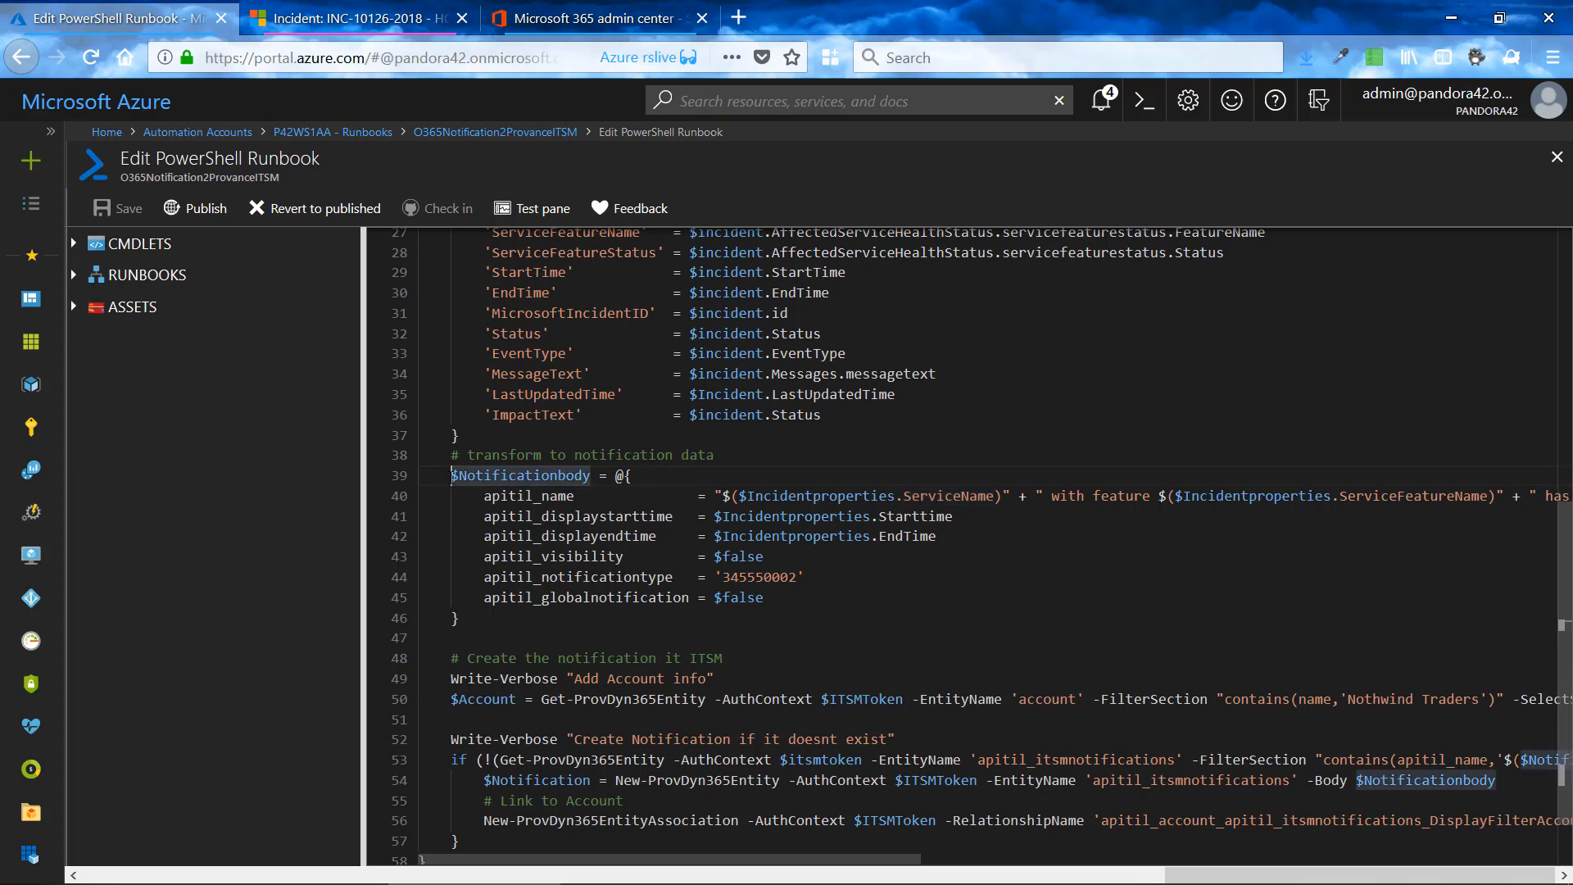
{"action": "left_click_drag", "start_coordinate": [451, 475], "coordinate": [591, 475]}
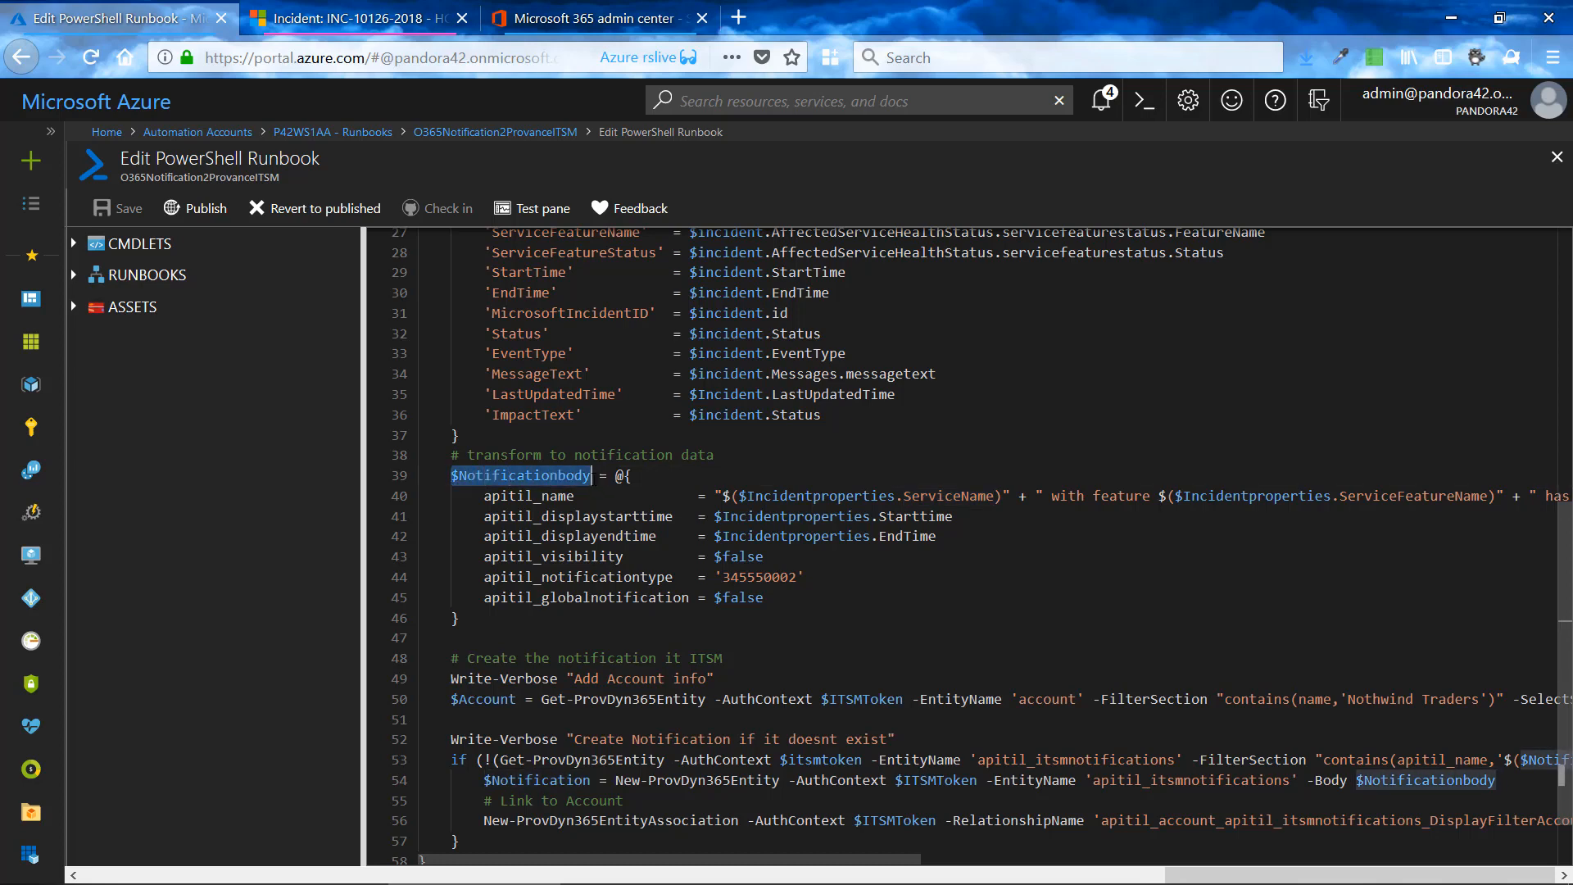
- Switch to Dynamics 365 and open the ITSM Notifications list in Provance Settings
{"action": "left_click", "coordinate": [383, 23]}
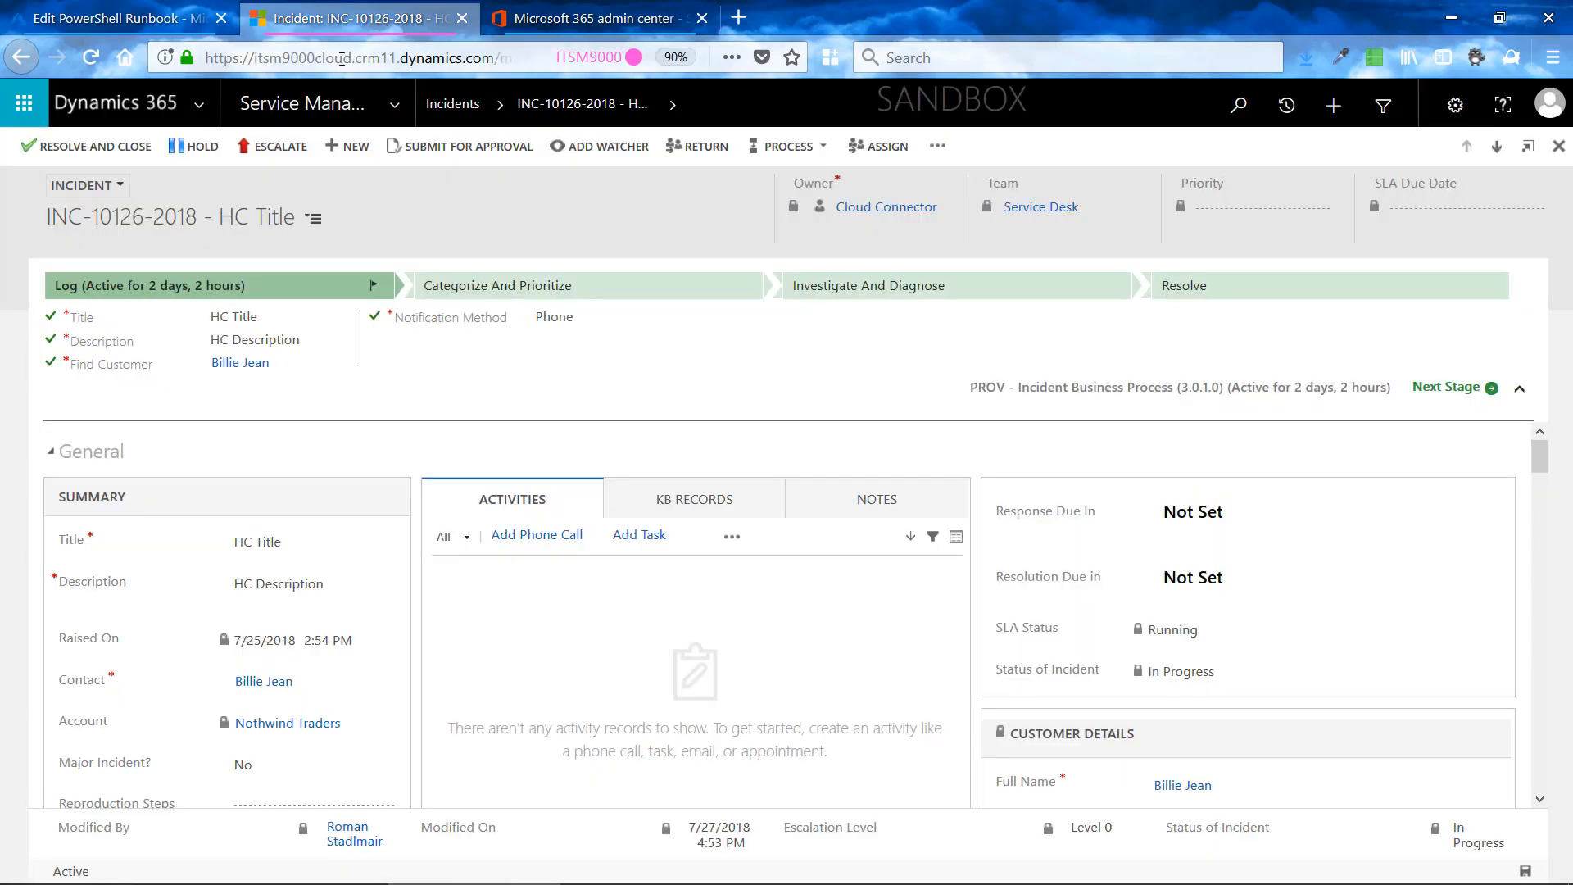
{"action": "left_click", "coordinate": [394, 112]}
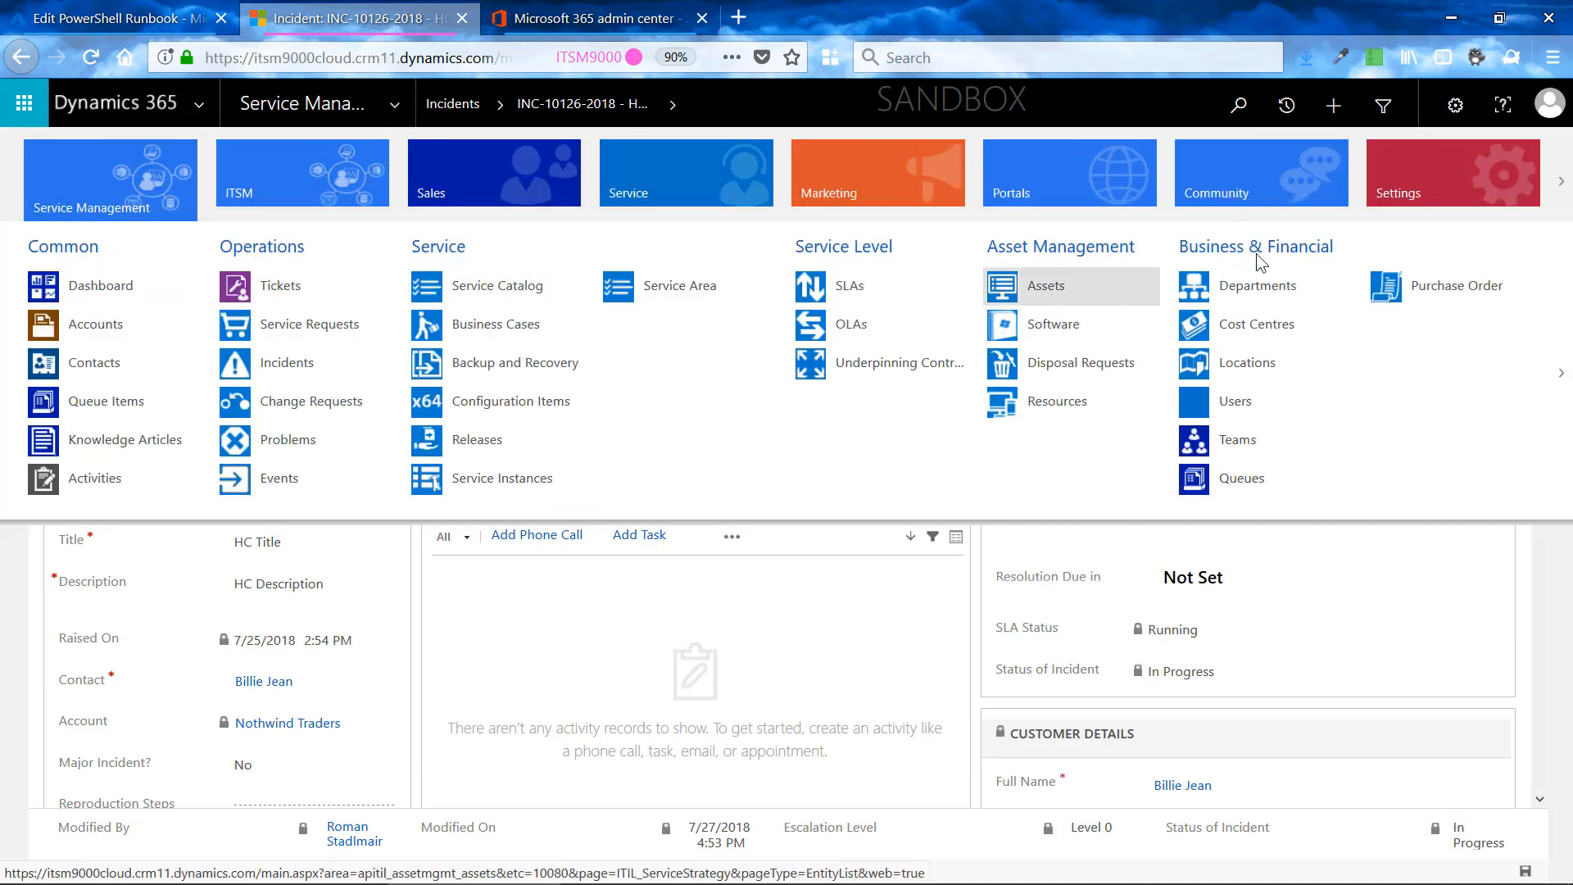
{"action": "left_click", "coordinate": [1413, 190]}
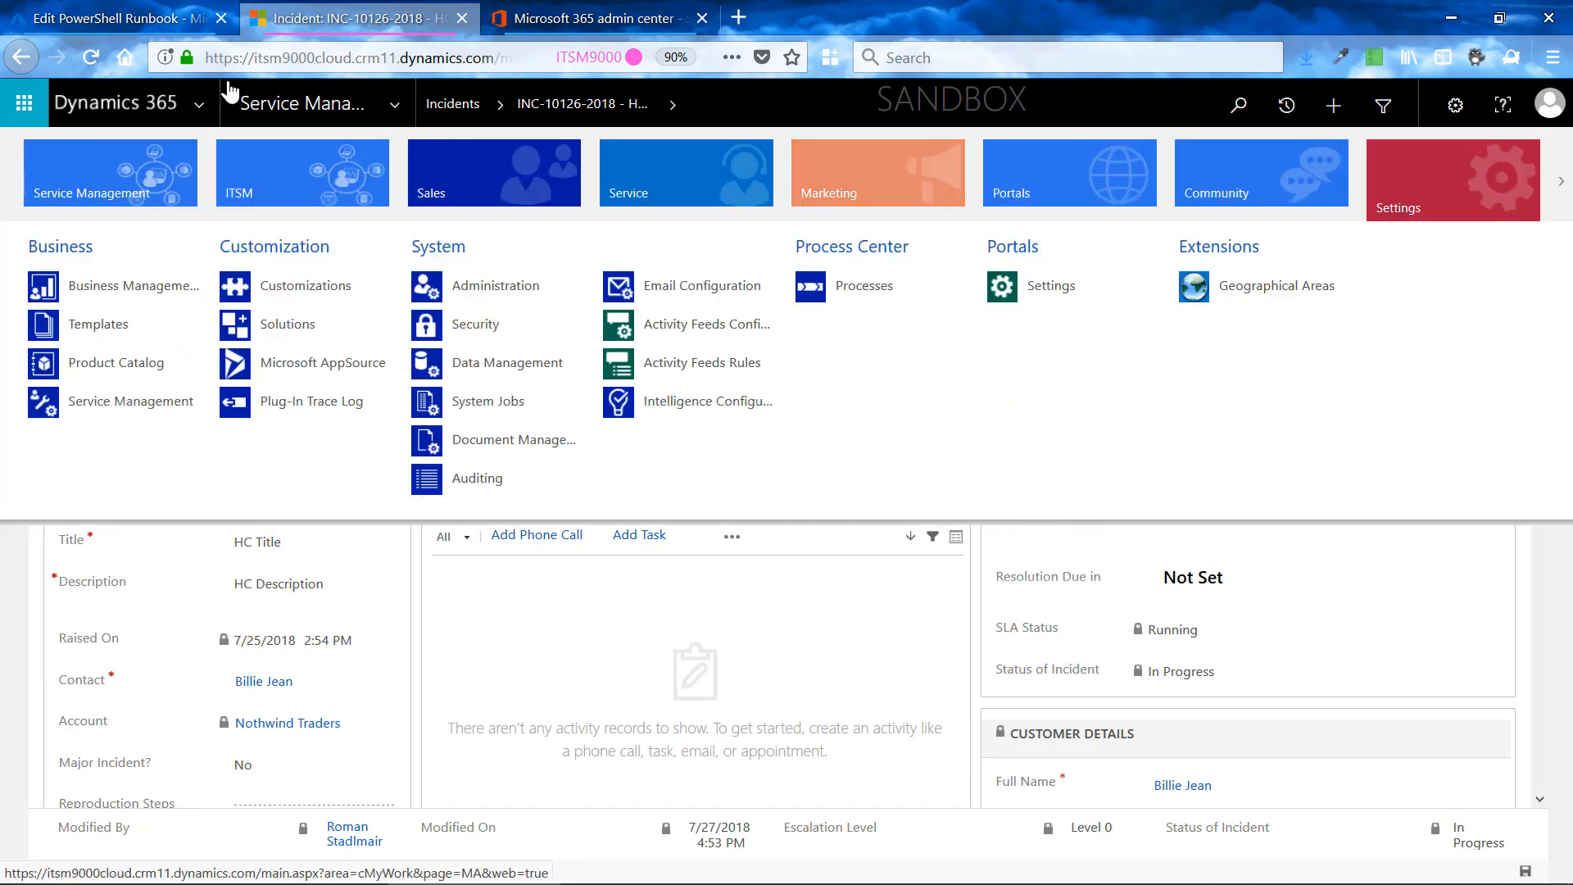
{"action": "left_click", "coordinate": [1561, 181]}
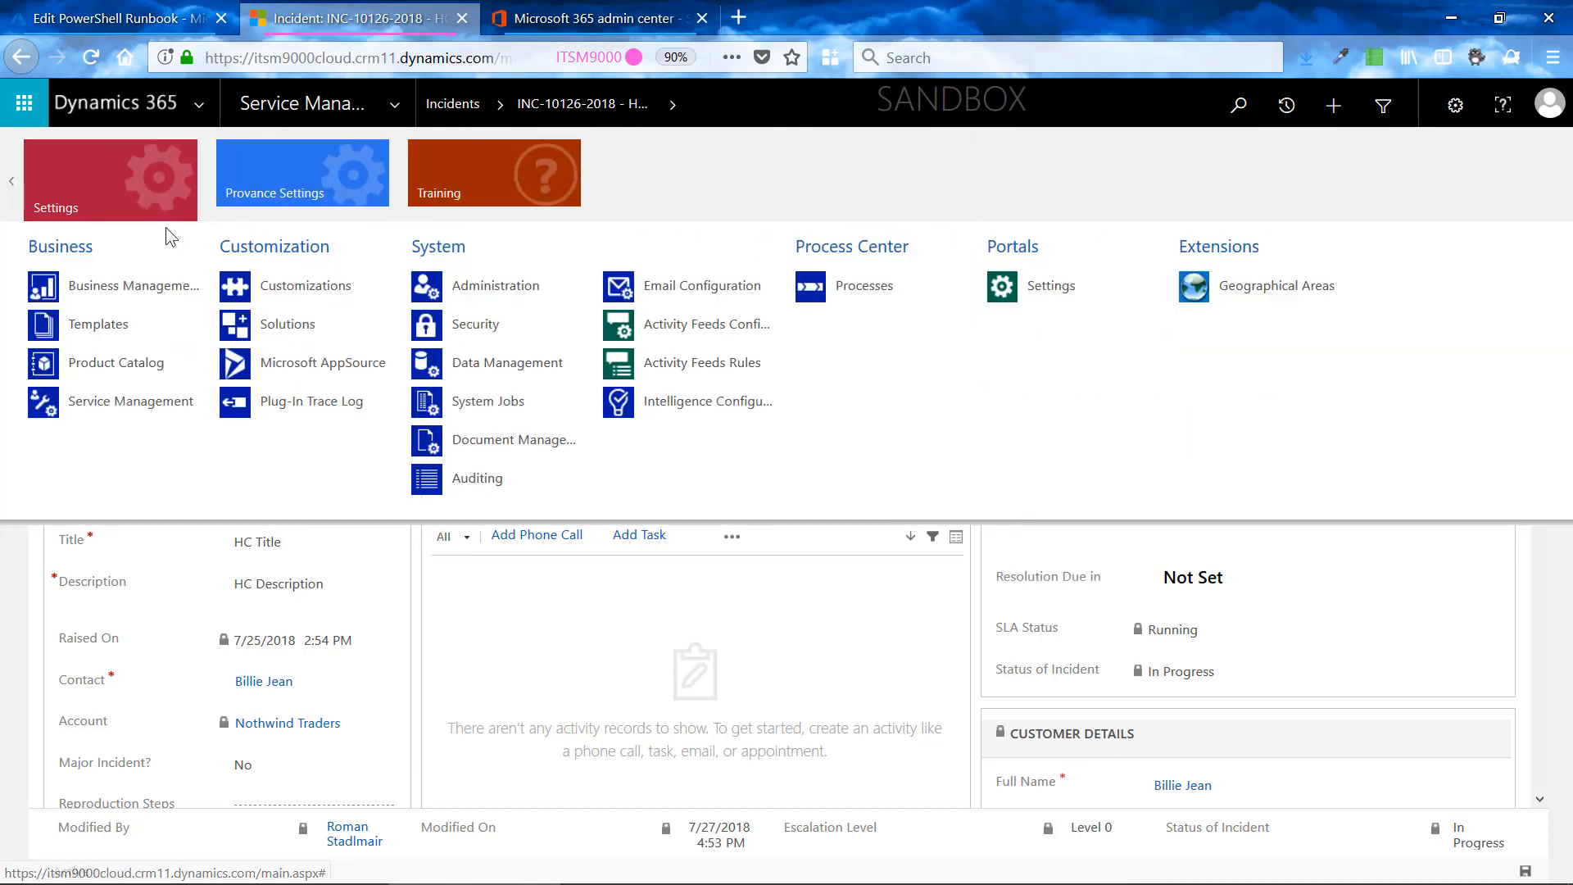
{"action": "left_click", "coordinate": [299, 176]}
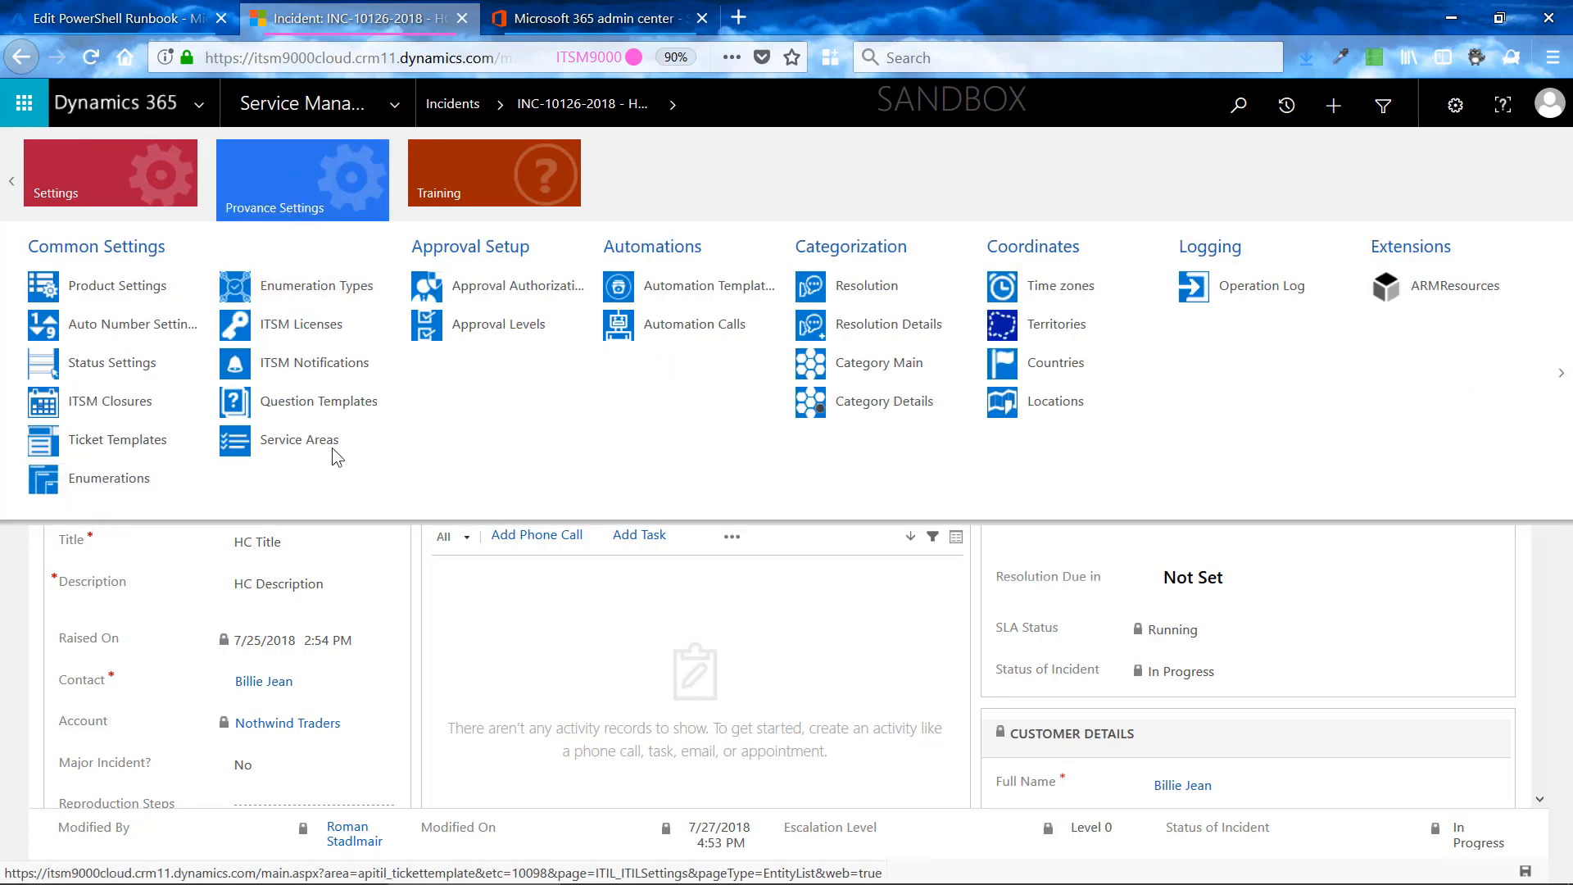
{"action": "left_click", "coordinate": [312, 370]}
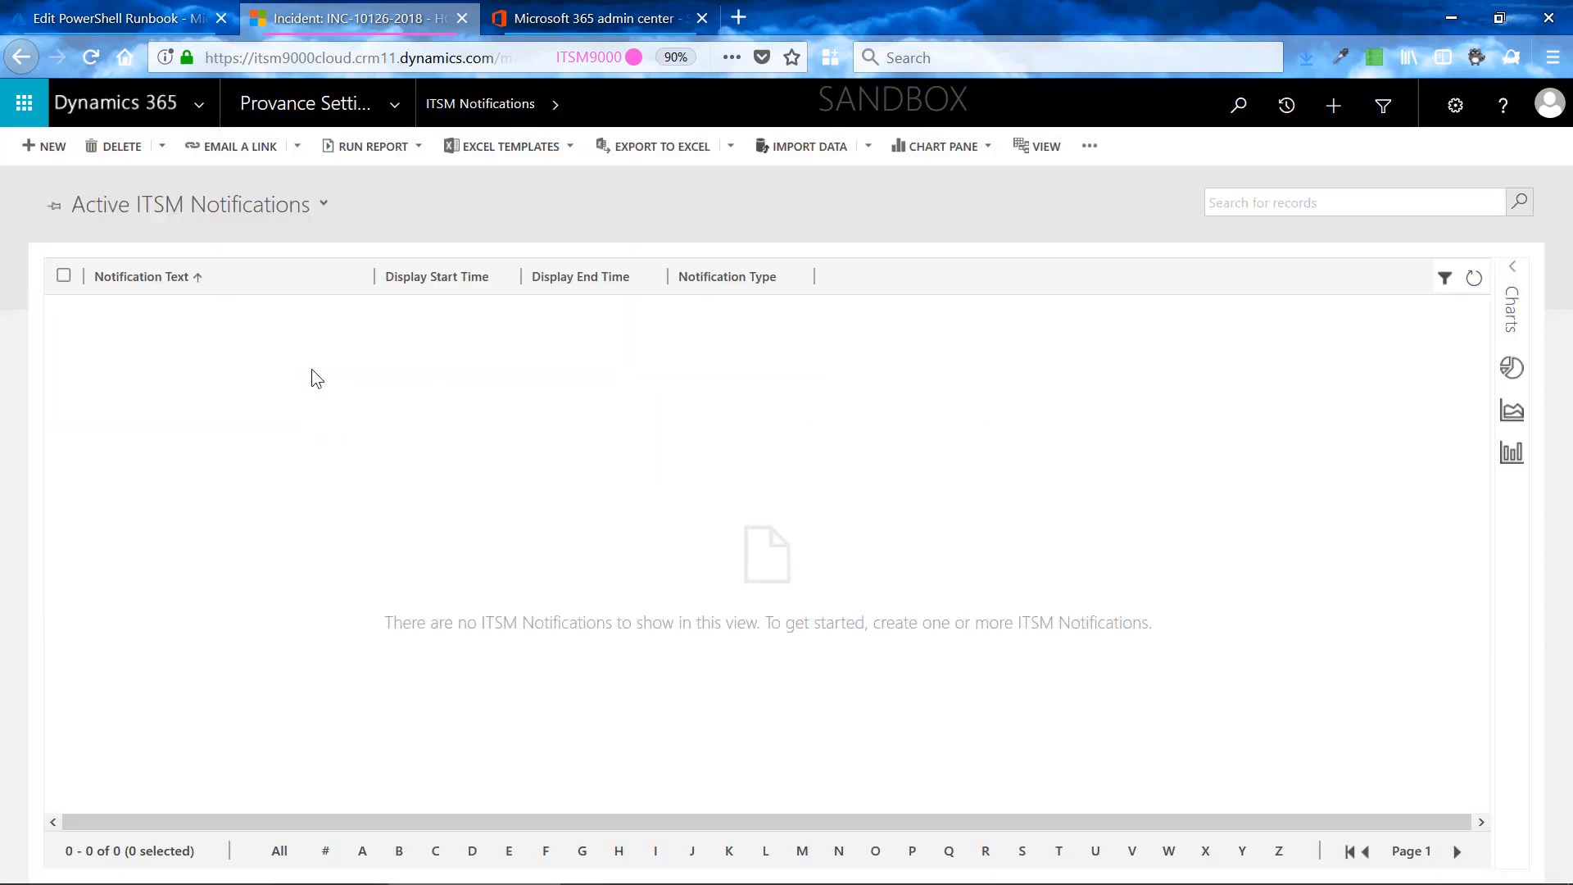
- Open a blank ITSM notification form and review its general and notification filter fields
{"action": "left_click", "coordinate": [28, 146]}
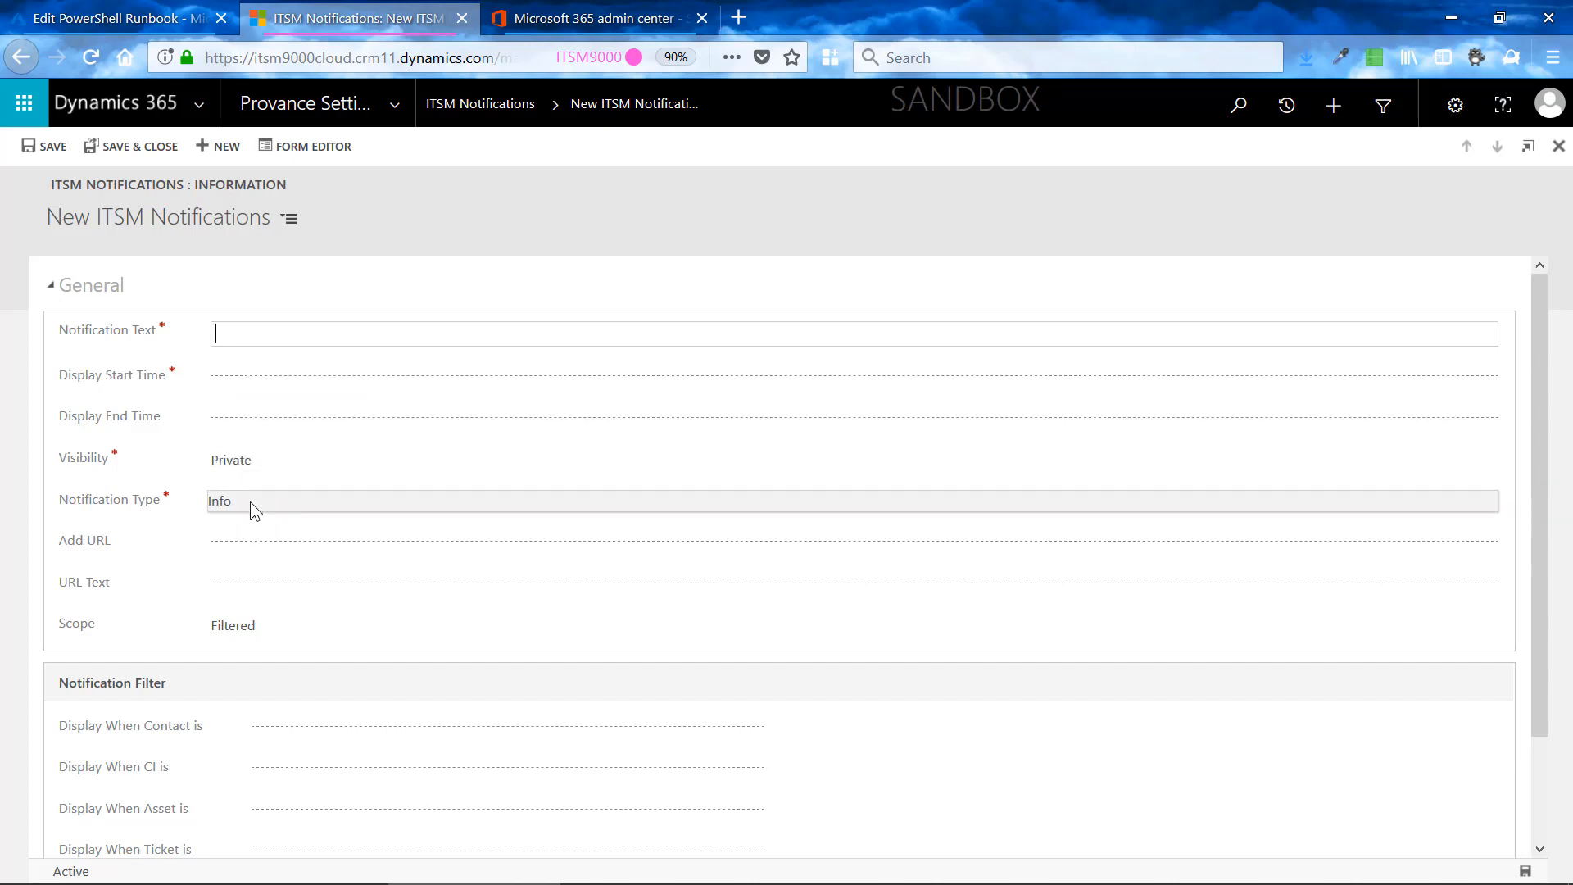
{"action": "scroll", "coordinate": [249, 498], "scroll_direction": "down", "scroll_amount": 2}
{"action": "scroll", "coordinate": [248, 496], "scroll_direction": "up", "scroll_amount": 2}
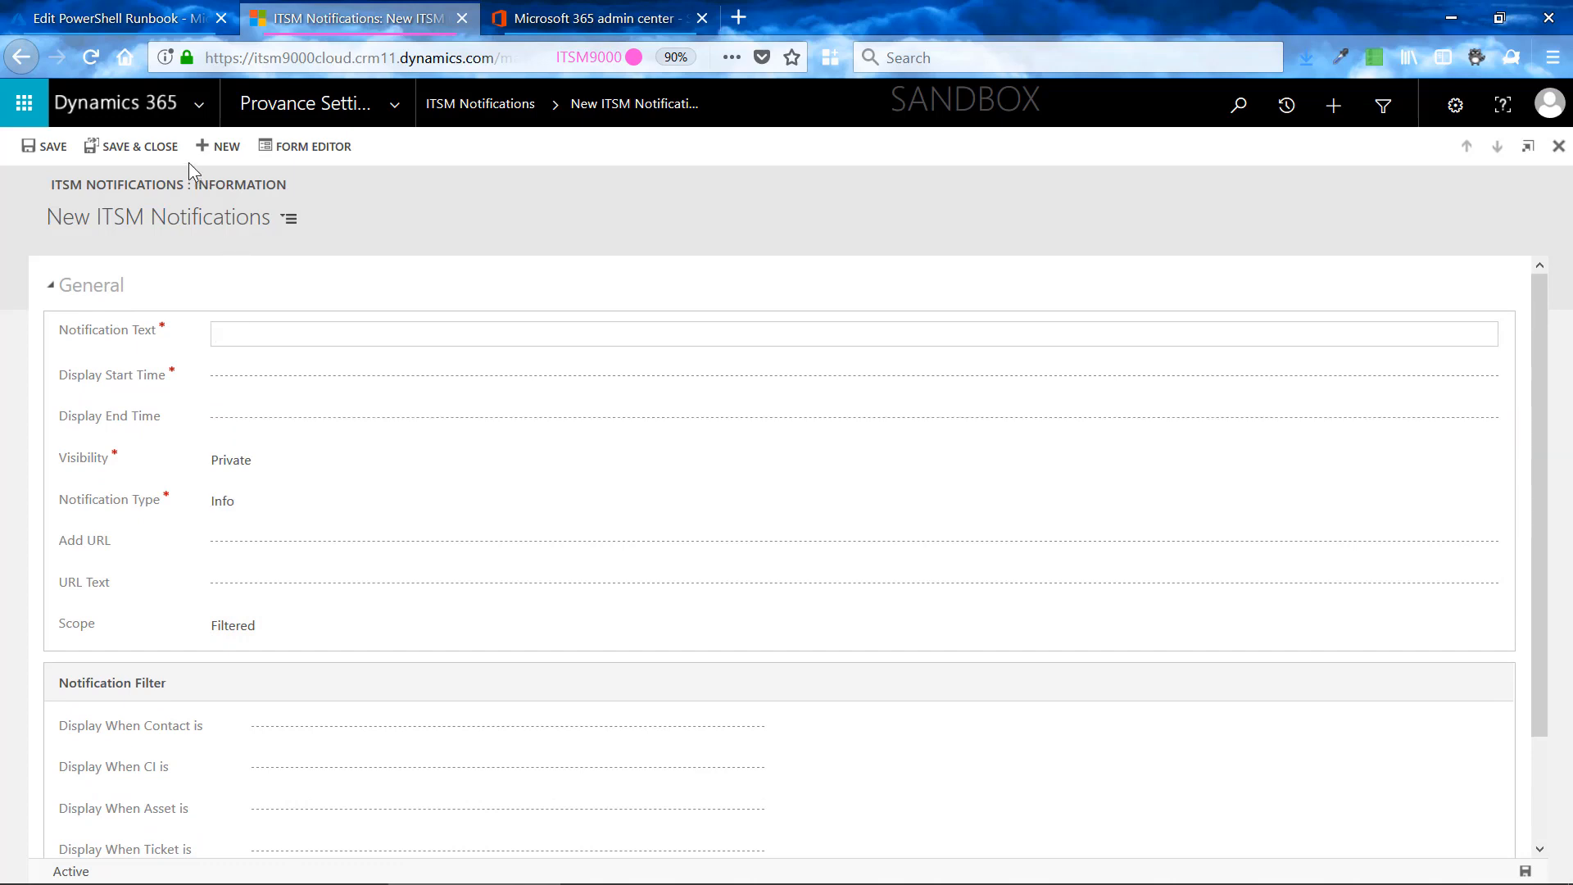
- Return to the Azure runbook editor and highlight ServiceName and "has status :" in the apitil_name text, pointing out "with feature" between them
{"action": "left_click", "coordinate": [119, 17]}
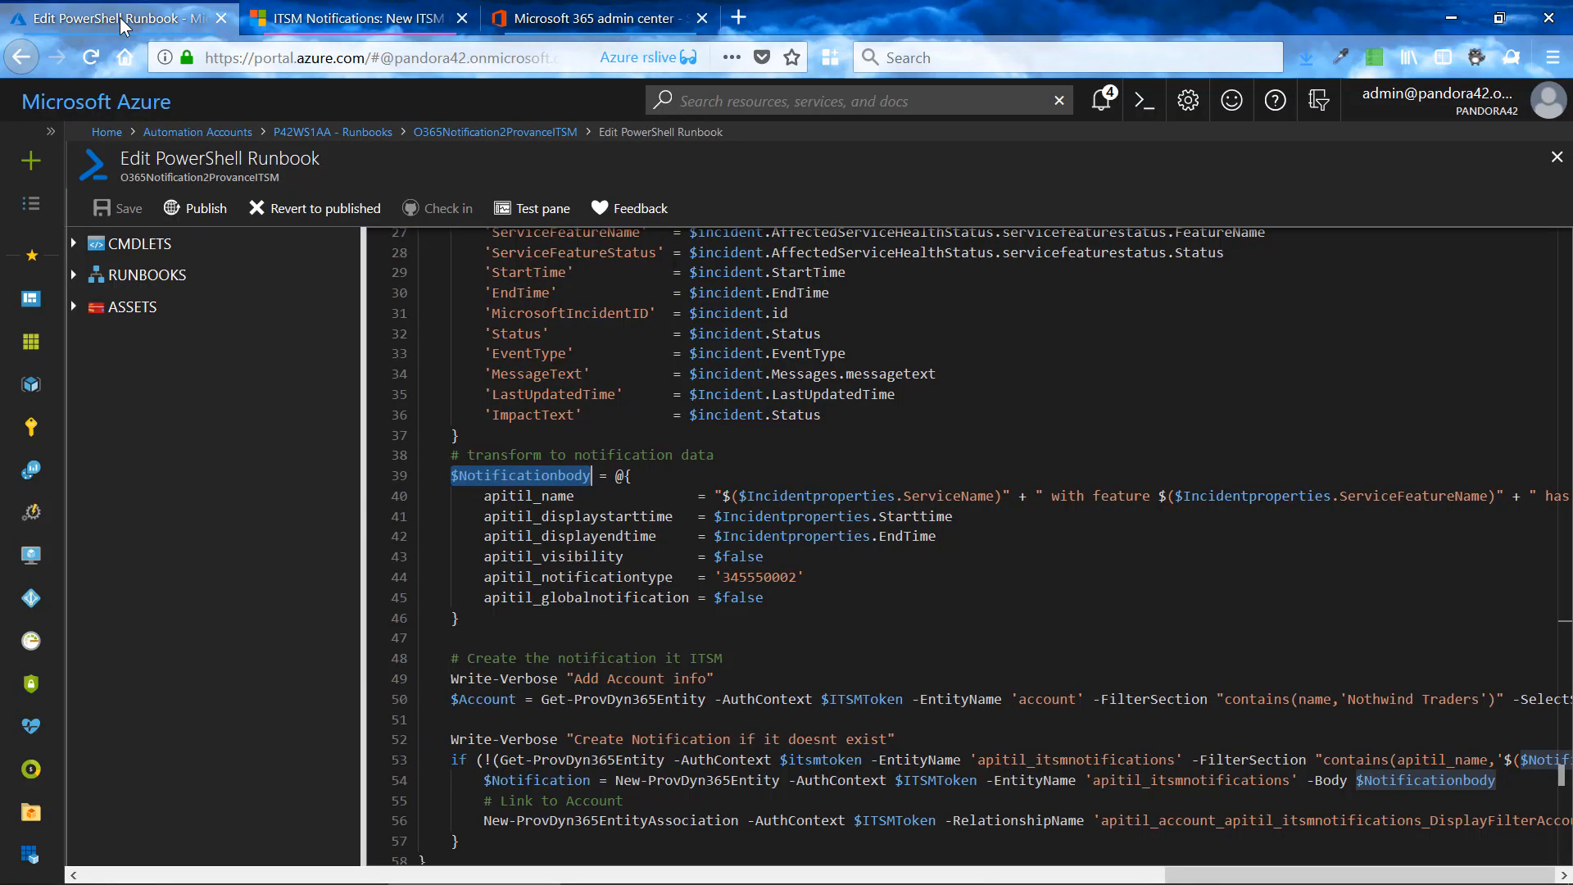
{"action": "left_click", "coordinate": [577, 497]}
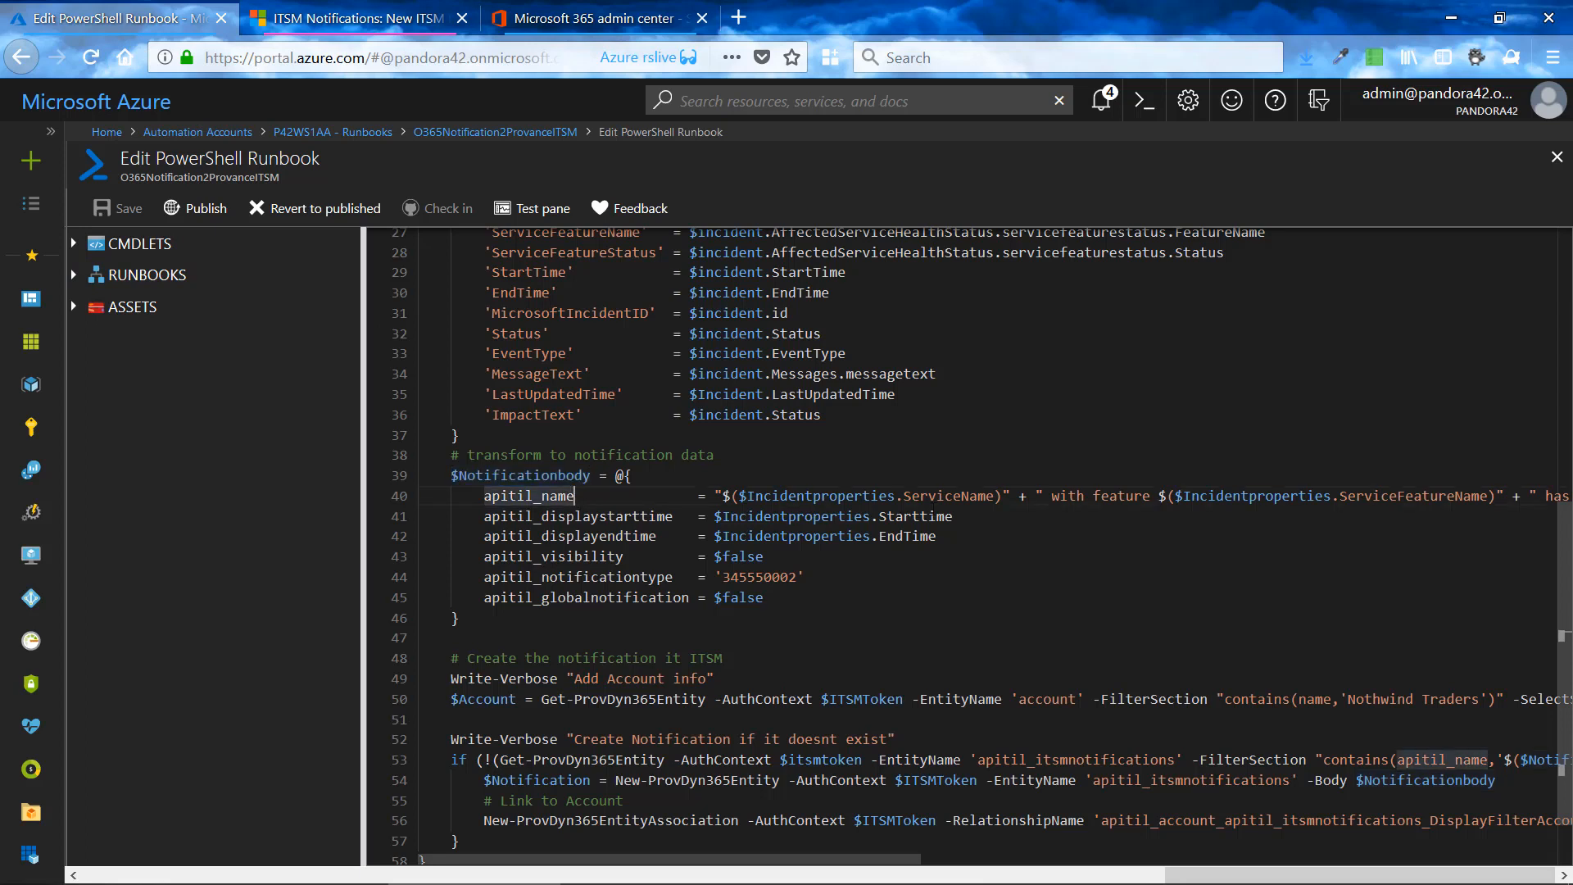
{"action": "left_click_drag", "start_coordinate": [904, 498], "coordinate": [995, 496]}
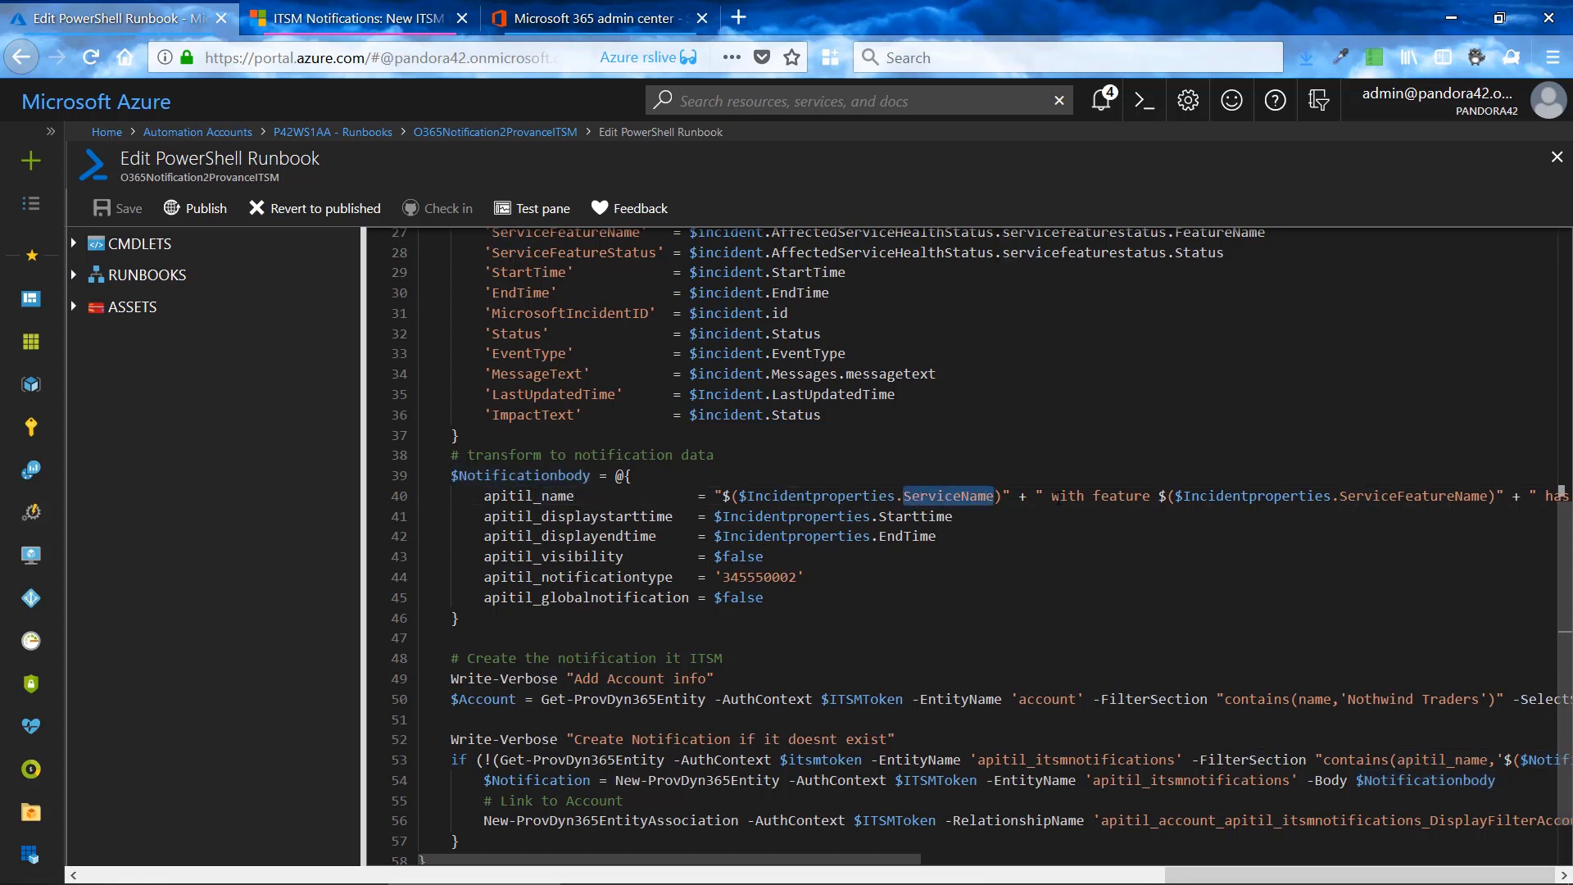
{"action": "left_click", "coordinate": [1059, 497]}
{"action": "scroll", "coordinate": [904, 858], "scroll_direction": "right", "scroll_amount": 5}
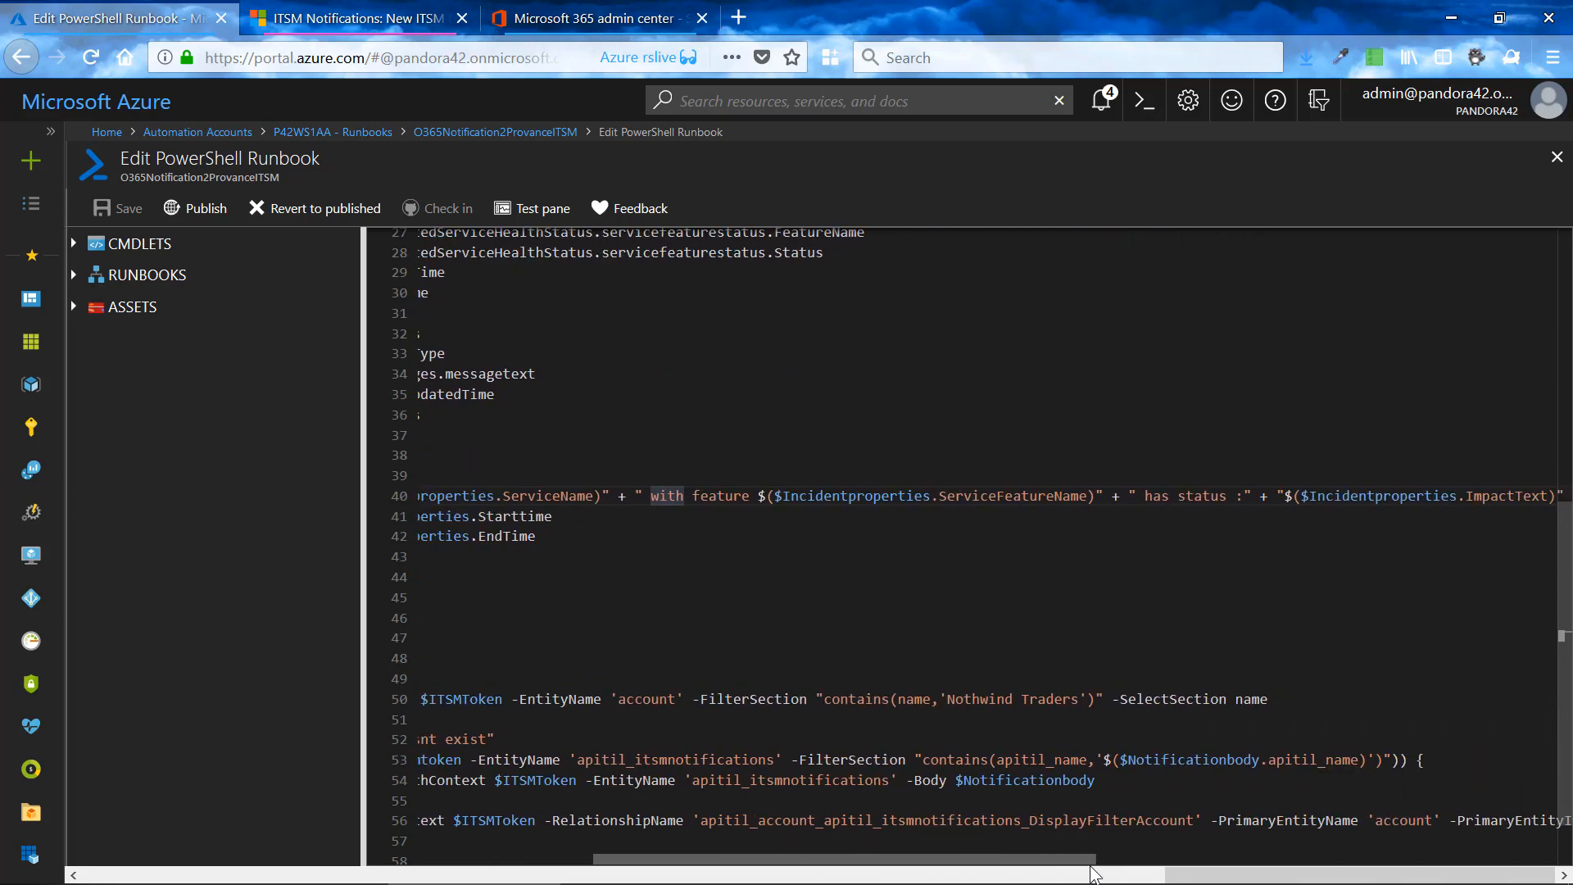
{"action": "scroll", "coordinate": [1000, 858], "scroll_direction": "right", "scroll_amount": 3}
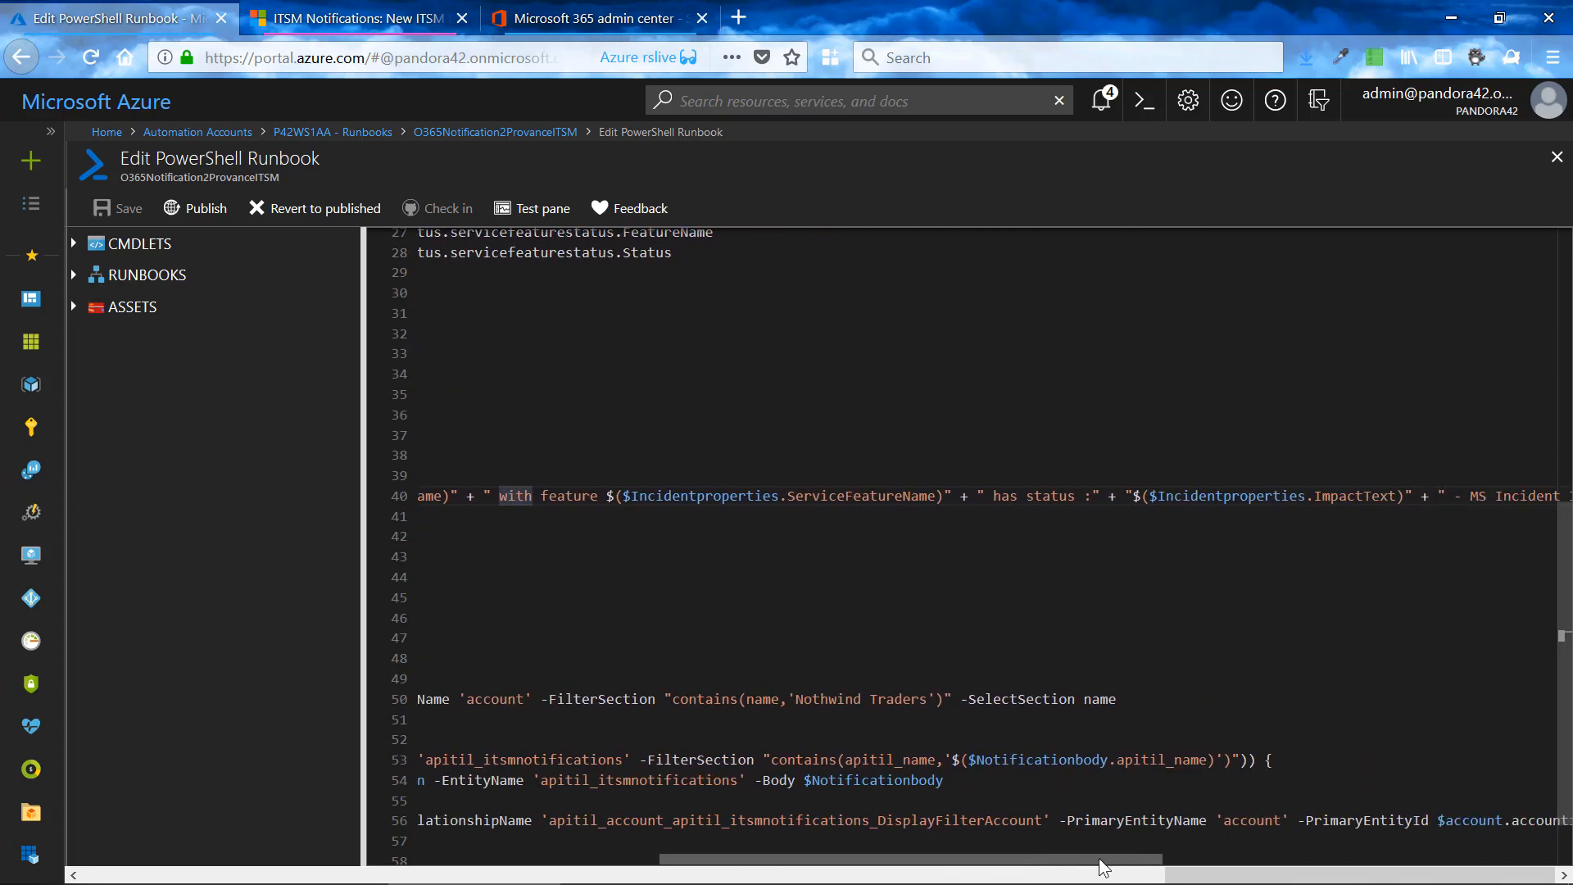
{"action": "left_click_drag", "start_coordinate": [900, 506], "coordinate": [1005, 498]}
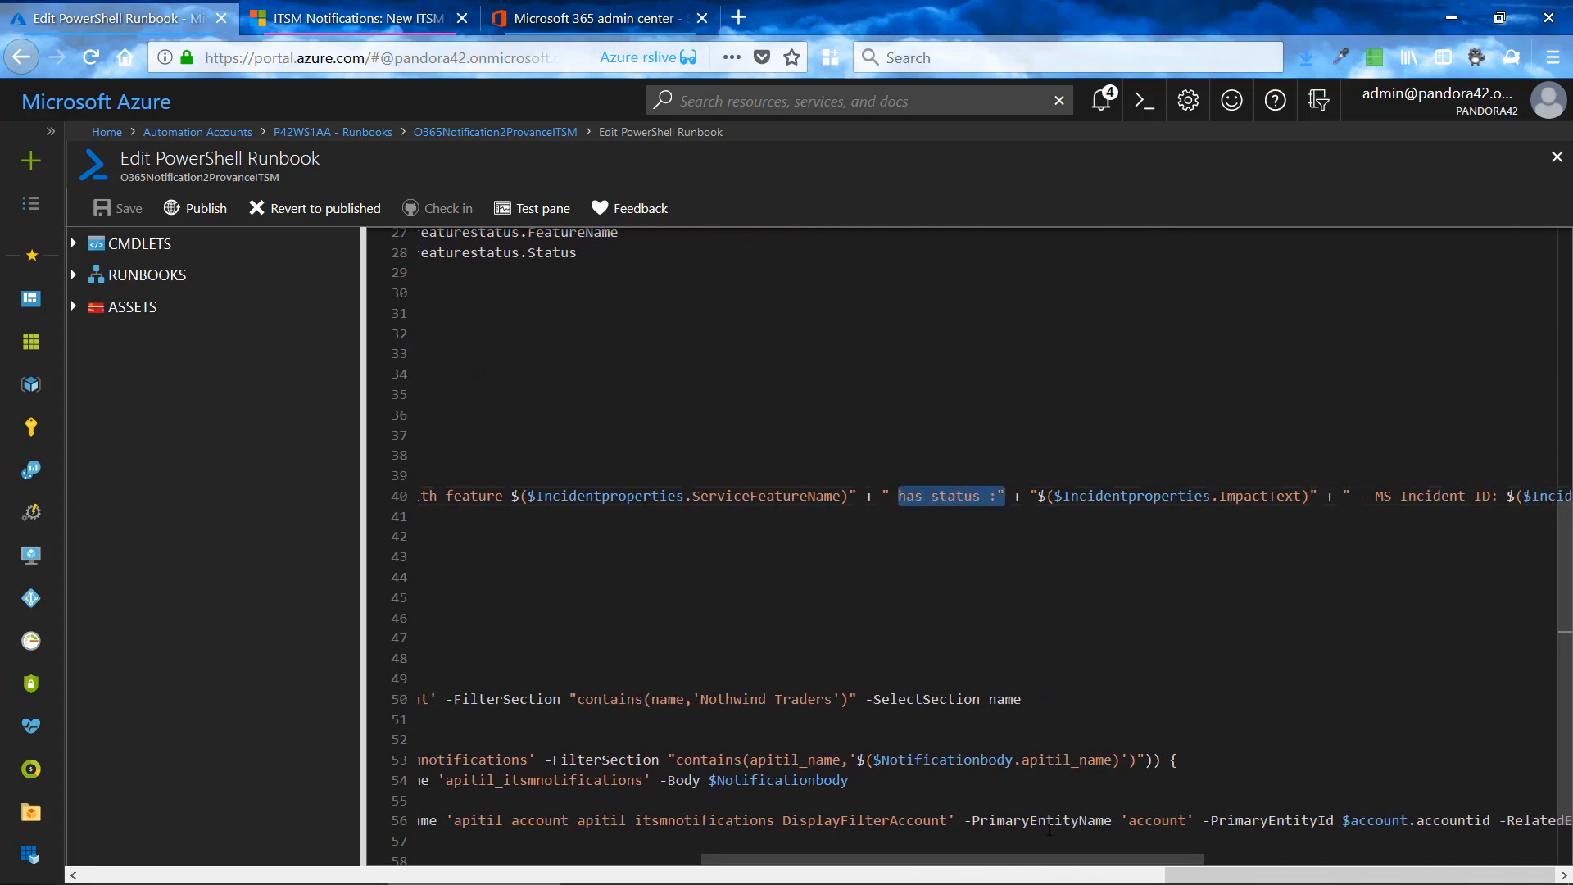
- Highlight the start of the $Incidentproperties reference before MicrosoftIncidentID in the apitil_name value, and return to the beginning of that line
{"action": "scroll", "coordinate": [1037, 867], "scroll_direction": "left", "scroll_amount": 8}
{"action": "scroll", "coordinate": [1036, 867], "scroll_direction": "down", "scroll_amount": 1}
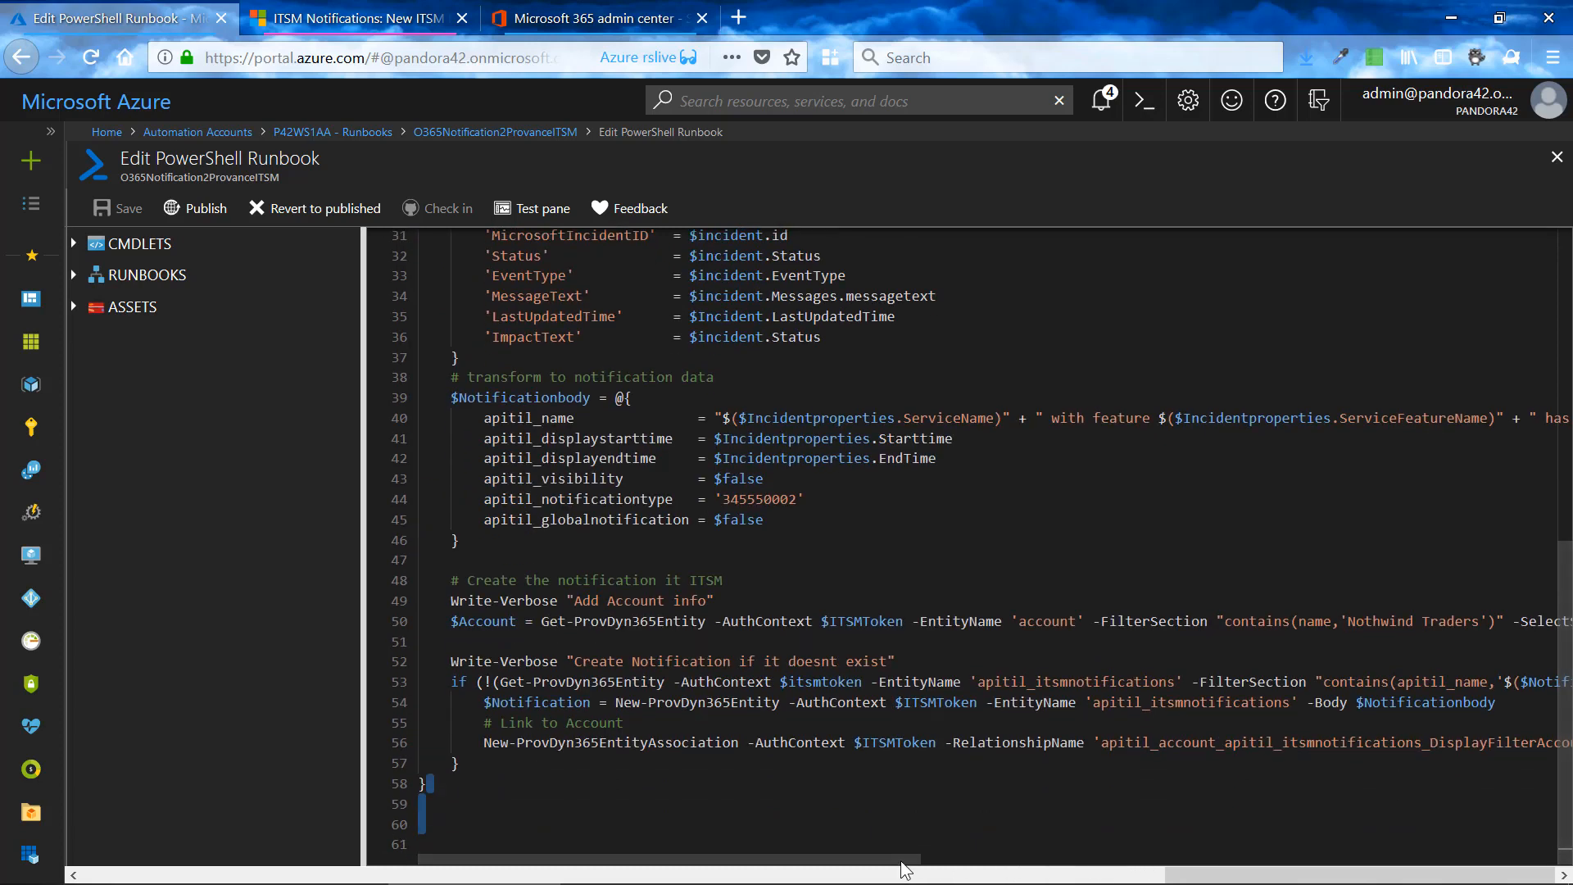
{"action": "left_click_drag", "start_coordinate": [901, 864], "coordinate": [1397, 859]}
{"action": "left_click_drag", "start_coordinate": [894, 424], "coordinate": [1108, 420]}
{"action": "left_click", "coordinate": [1102, 419]}
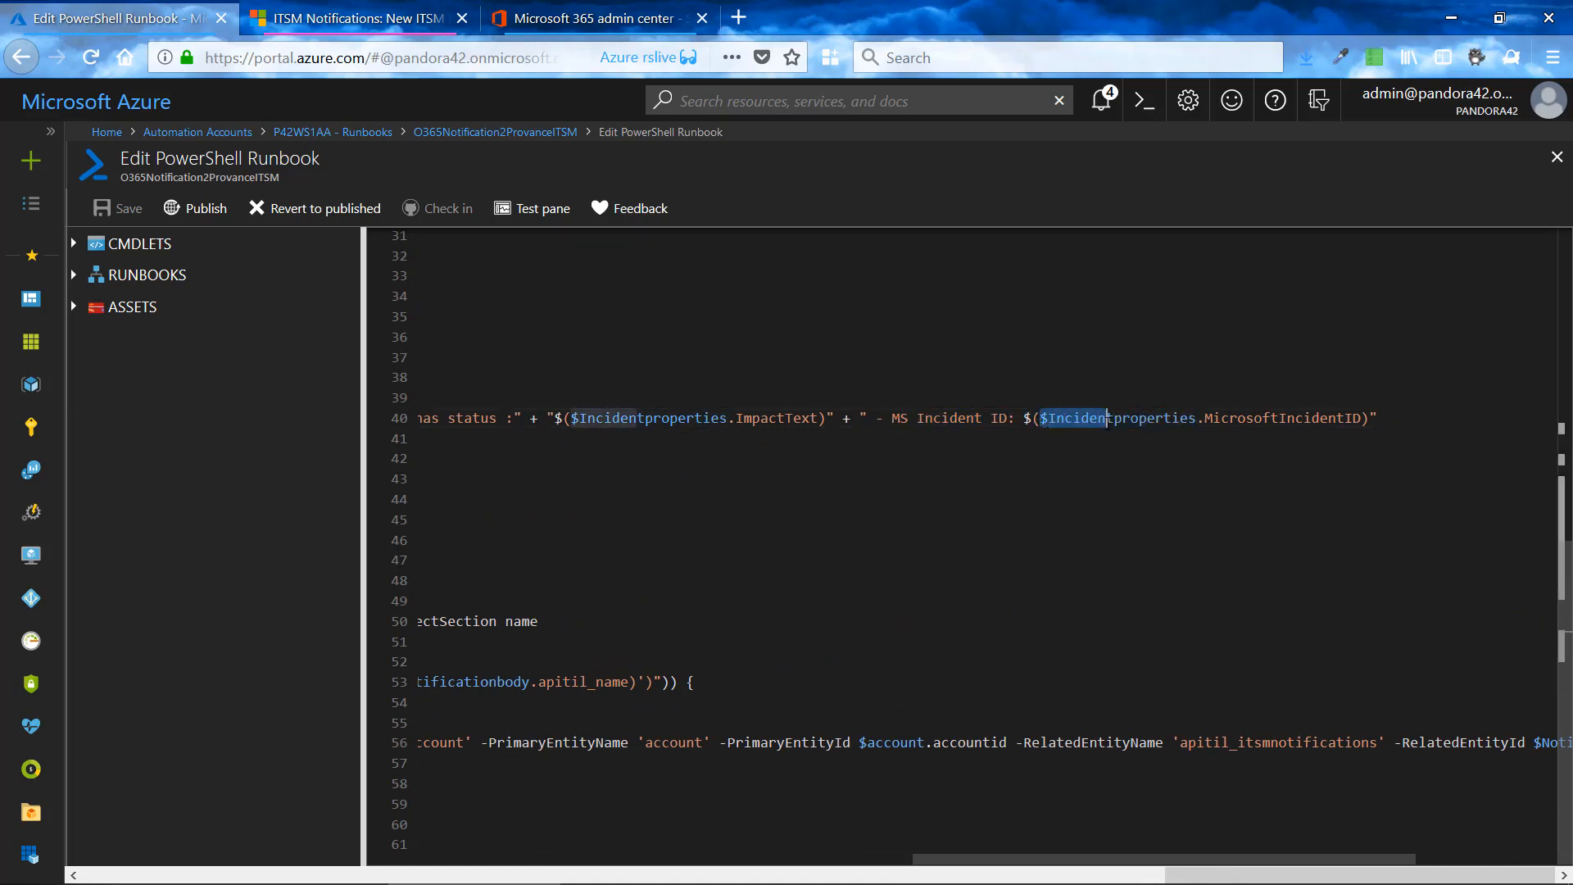
{"action": "key", "text": "Home"}
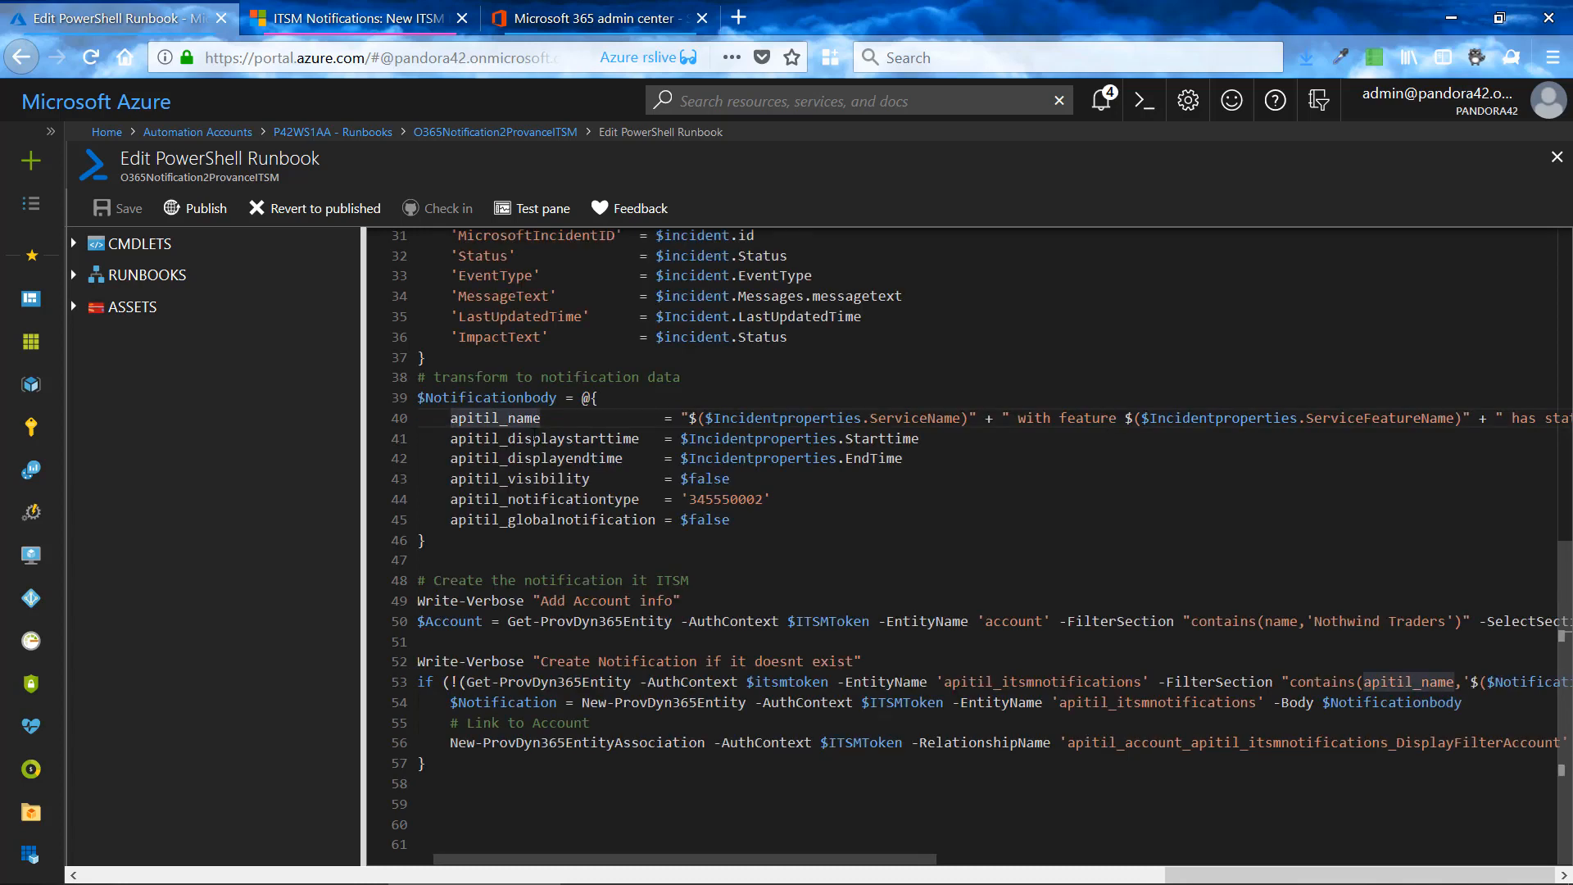
- Highlight EndTime in the apitil_displayendtime value, and switch to the Dynamics 365 notification form to review its visibility, scope and filter fields
{"action": "key", "text": "Down"}
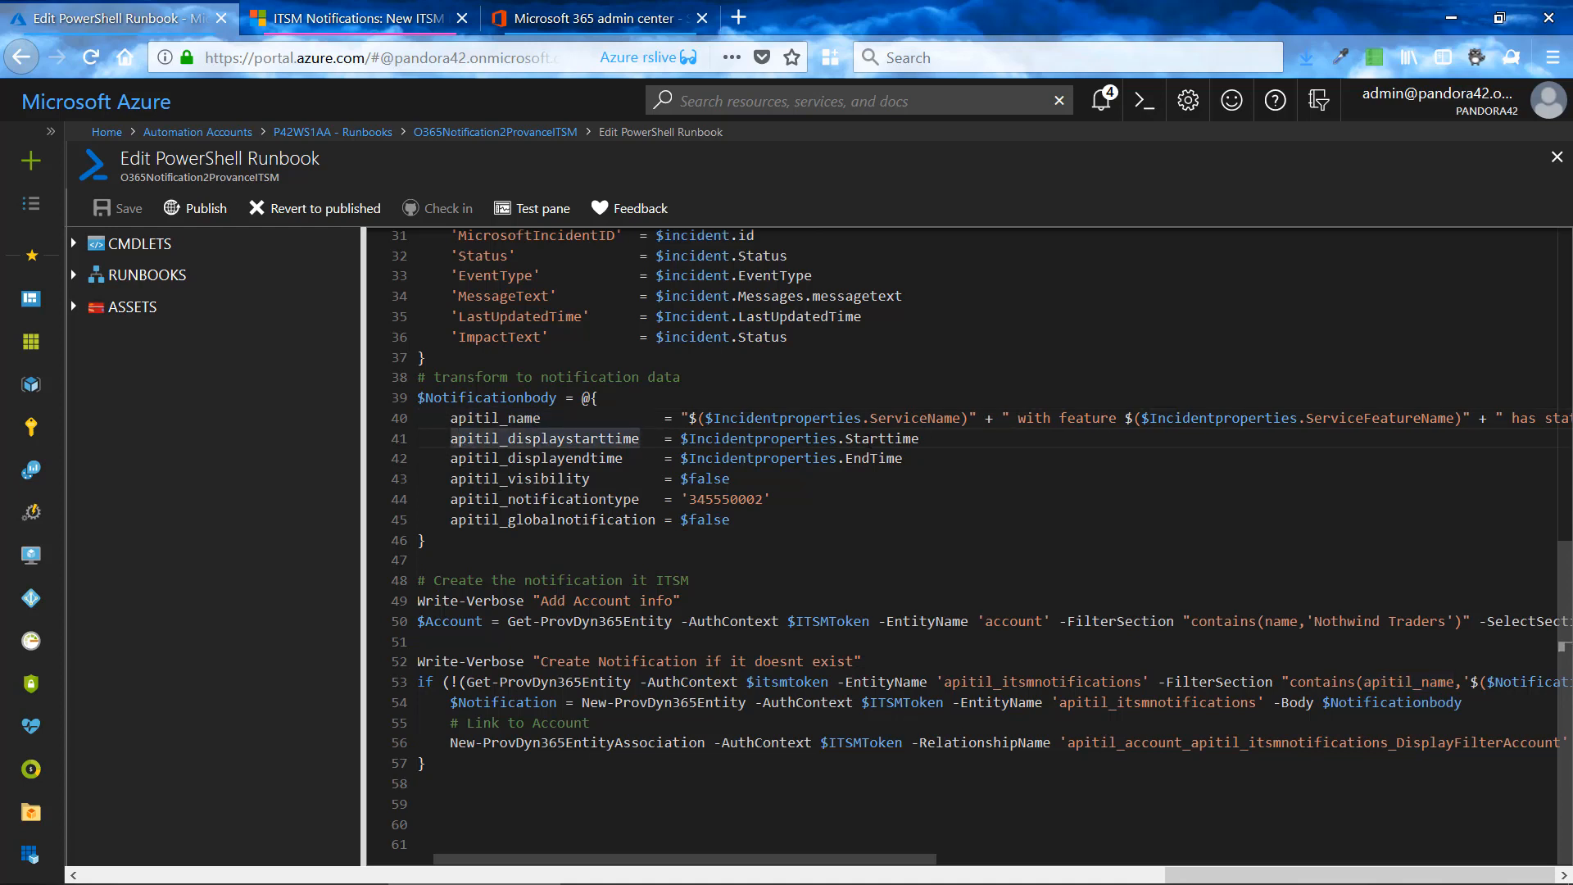
{"action": "left_click_drag", "start_coordinate": [848, 442], "coordinate": [907, 460]}
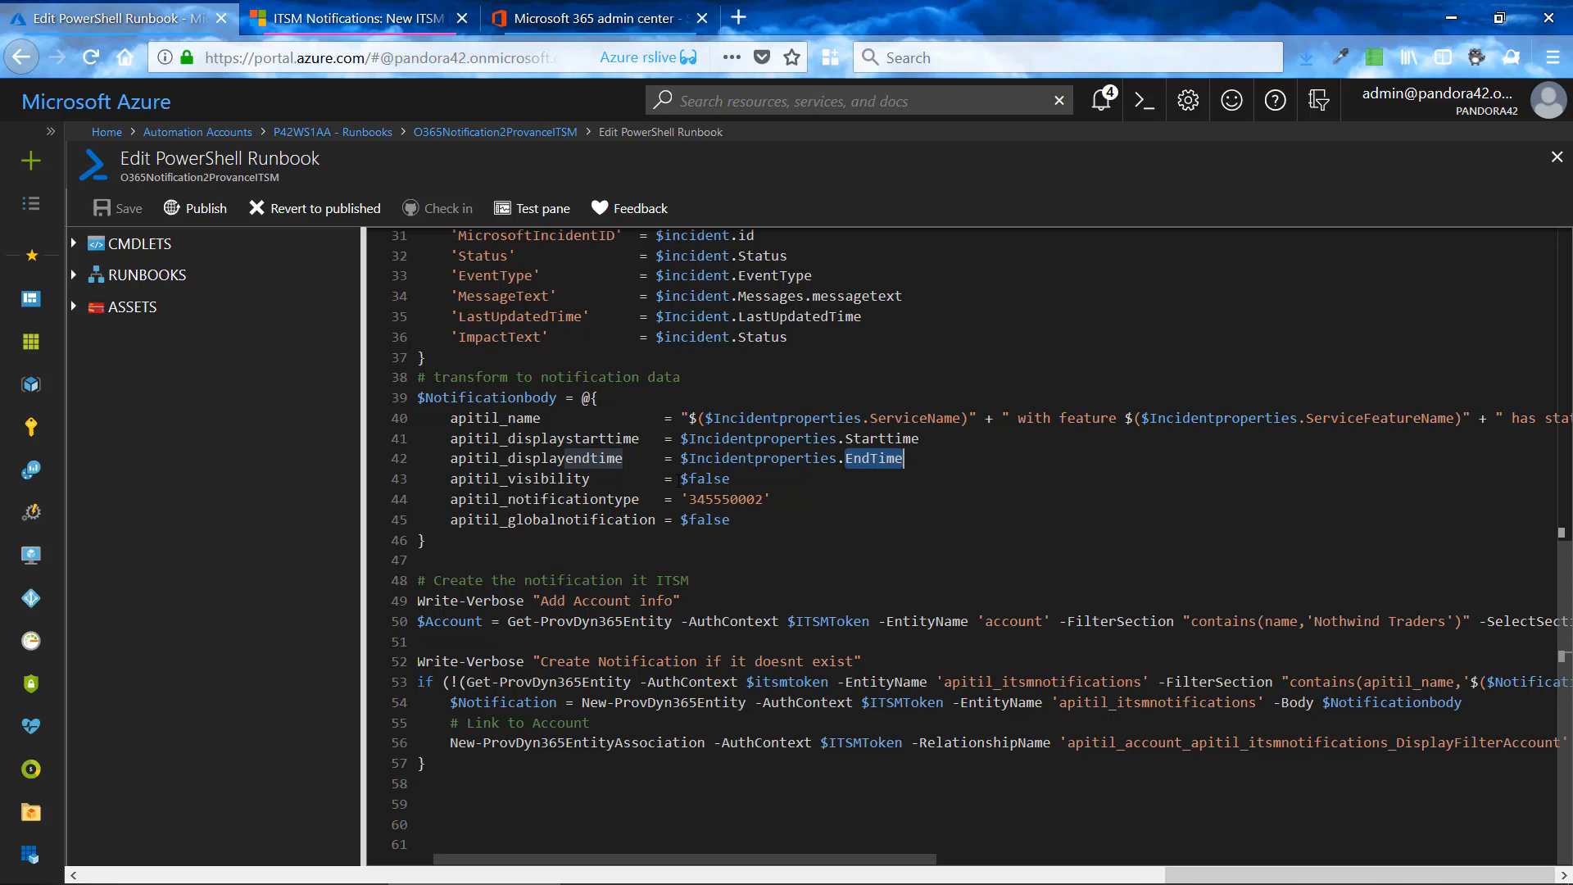
{"action": "left_click", "coordinate": [344, 27]}
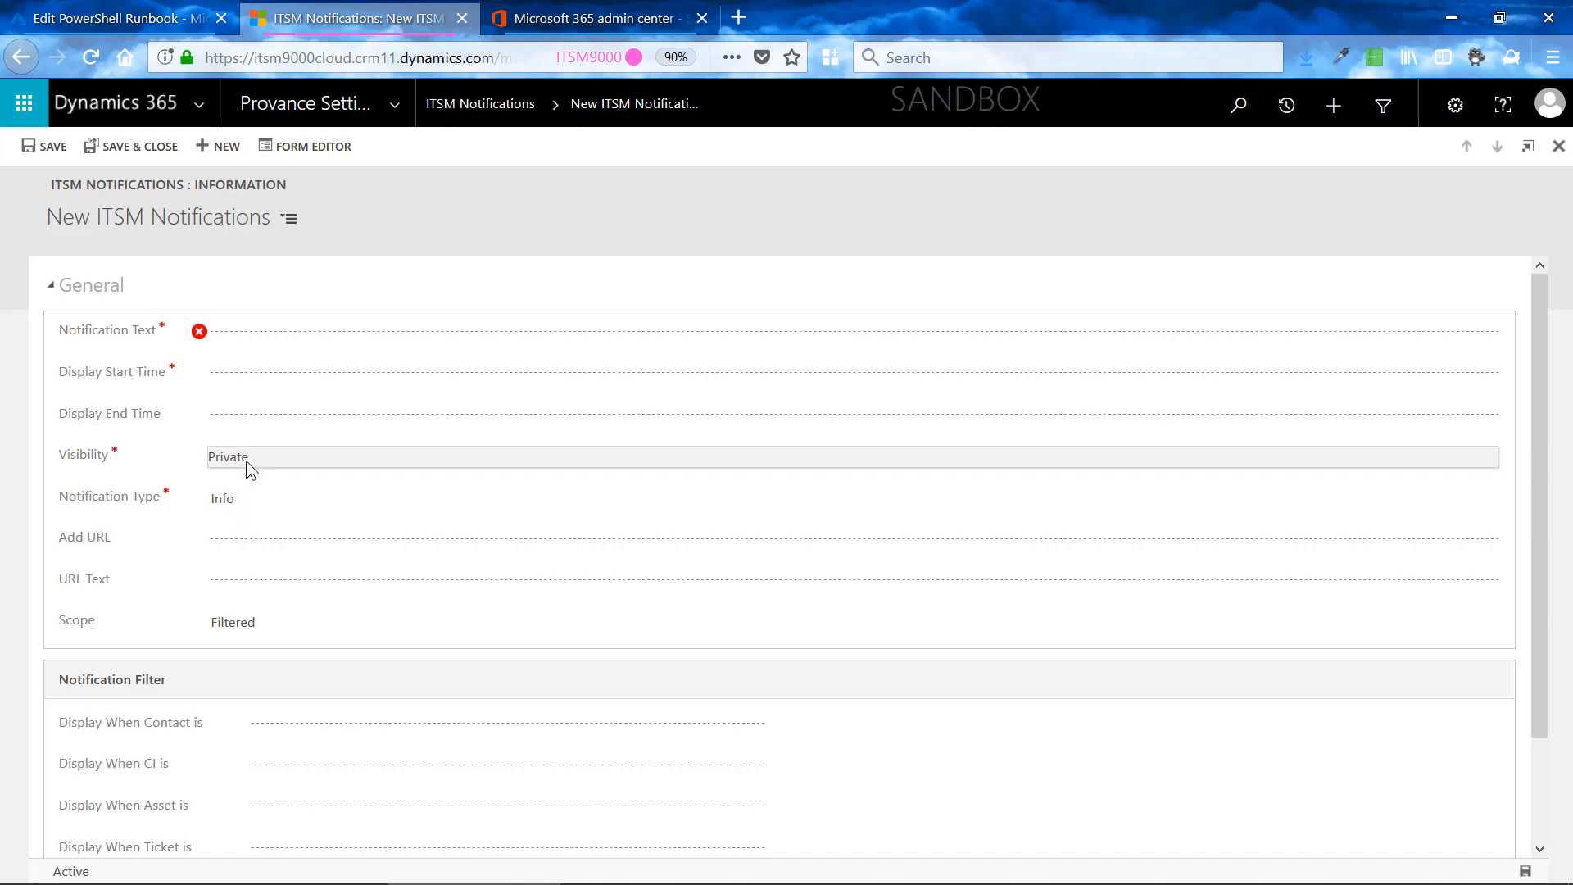
{"action": "scroll", "coordinate": [264, 461], "scroll_direction": "down", "scroll_amount": 2}
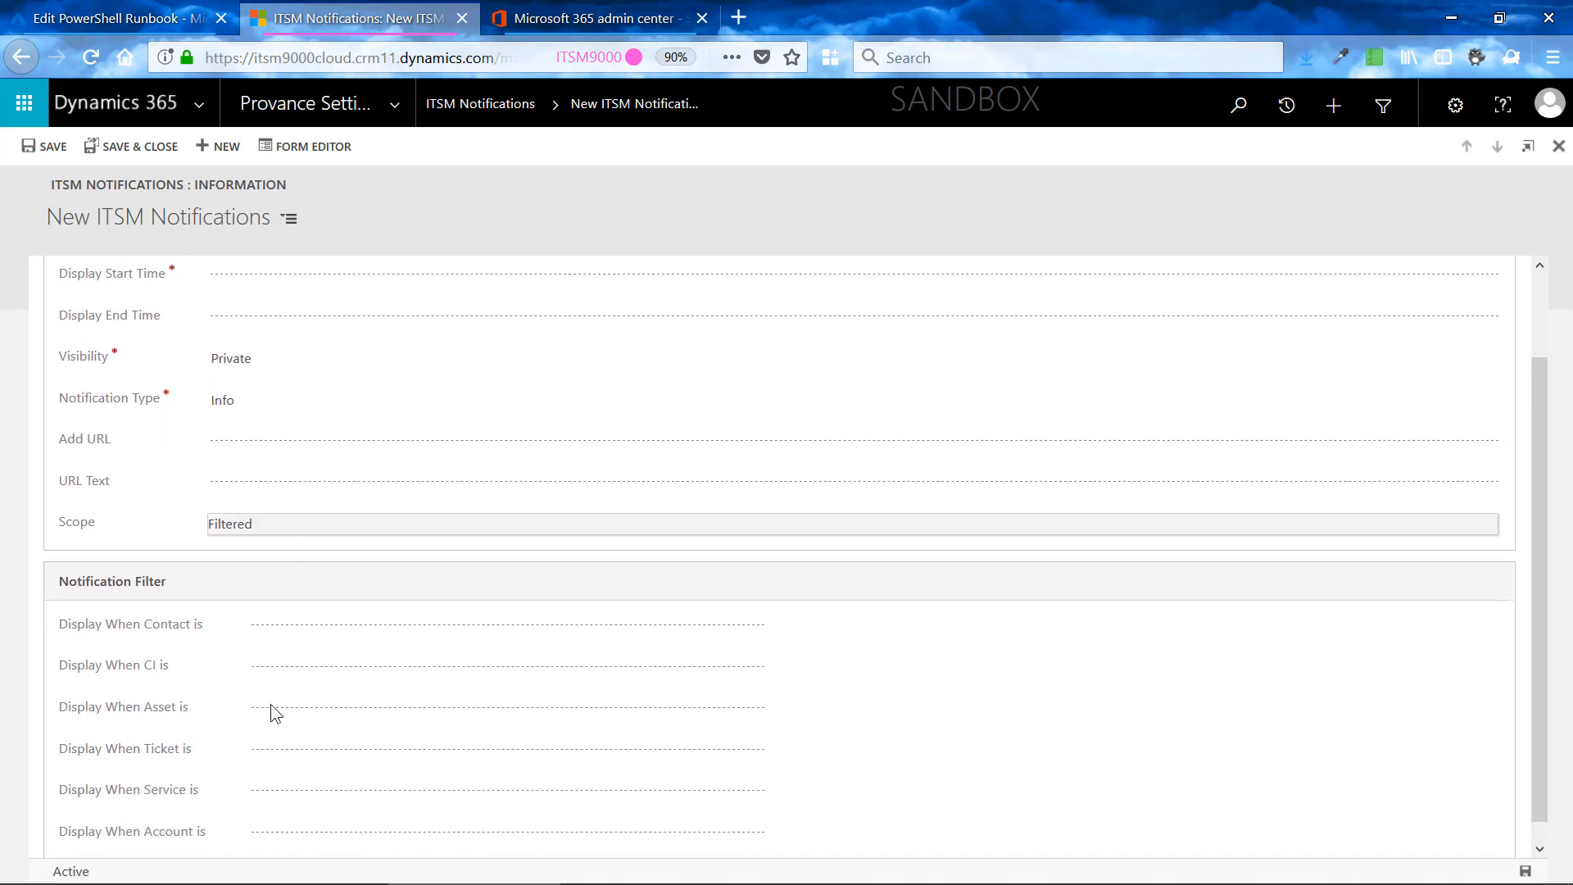
{"action": "scroll", "coordinate": [268, 726], "scroll_direction": "down", "scroll_amount": 1}
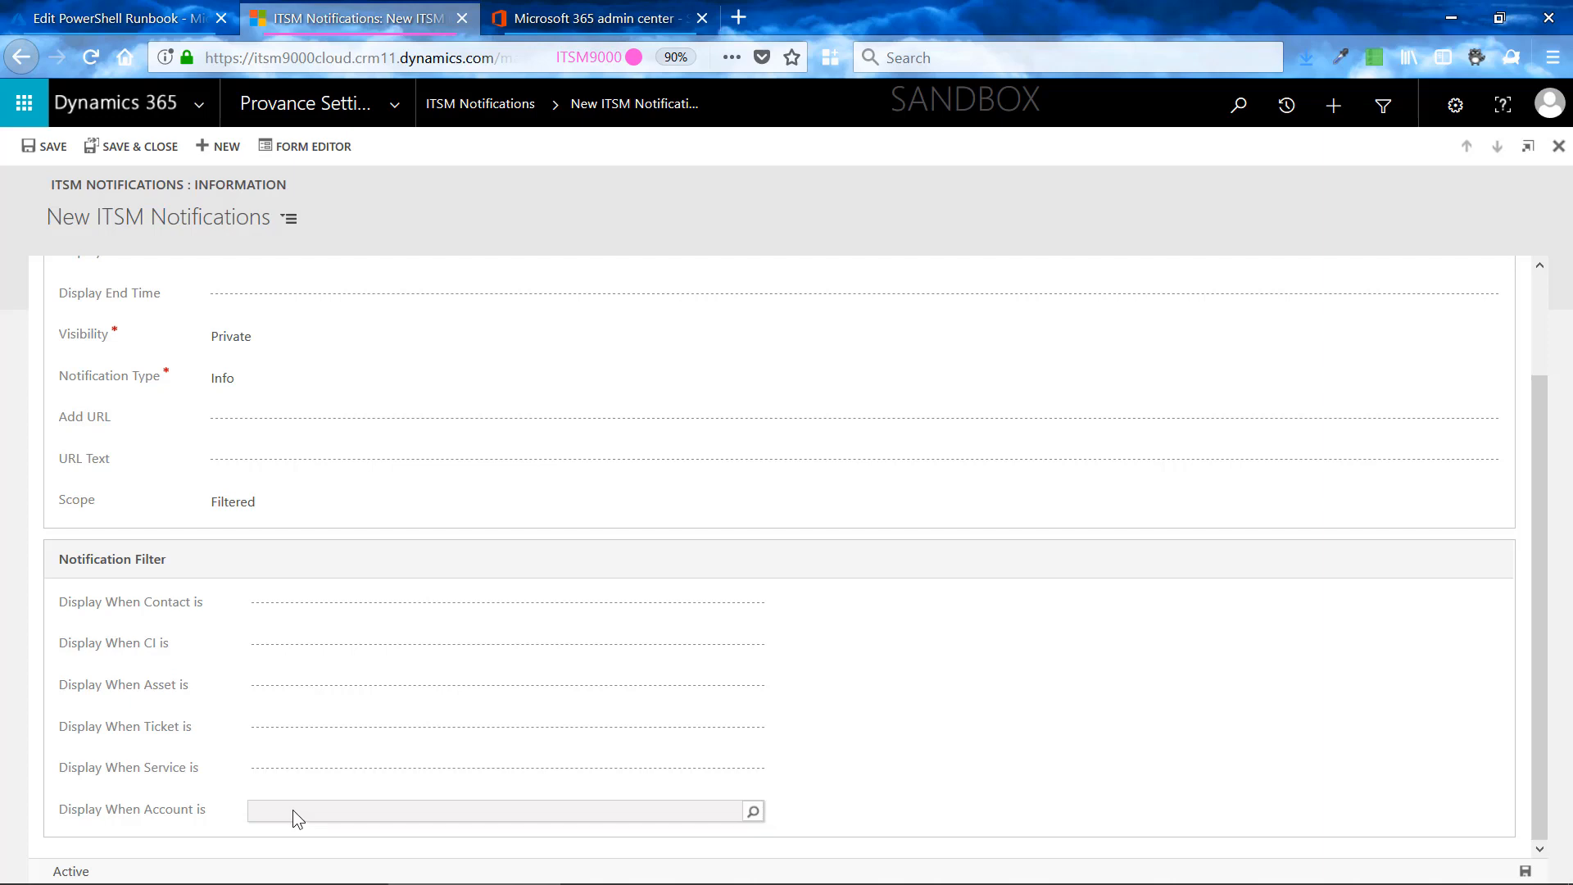
- Return to the Azure runbook editor, highlight 345550002 as the apitil_notificationtype value, and check the notification form in Dynamics 365
{"action": "left_click", "coordinate": [170, 19]}
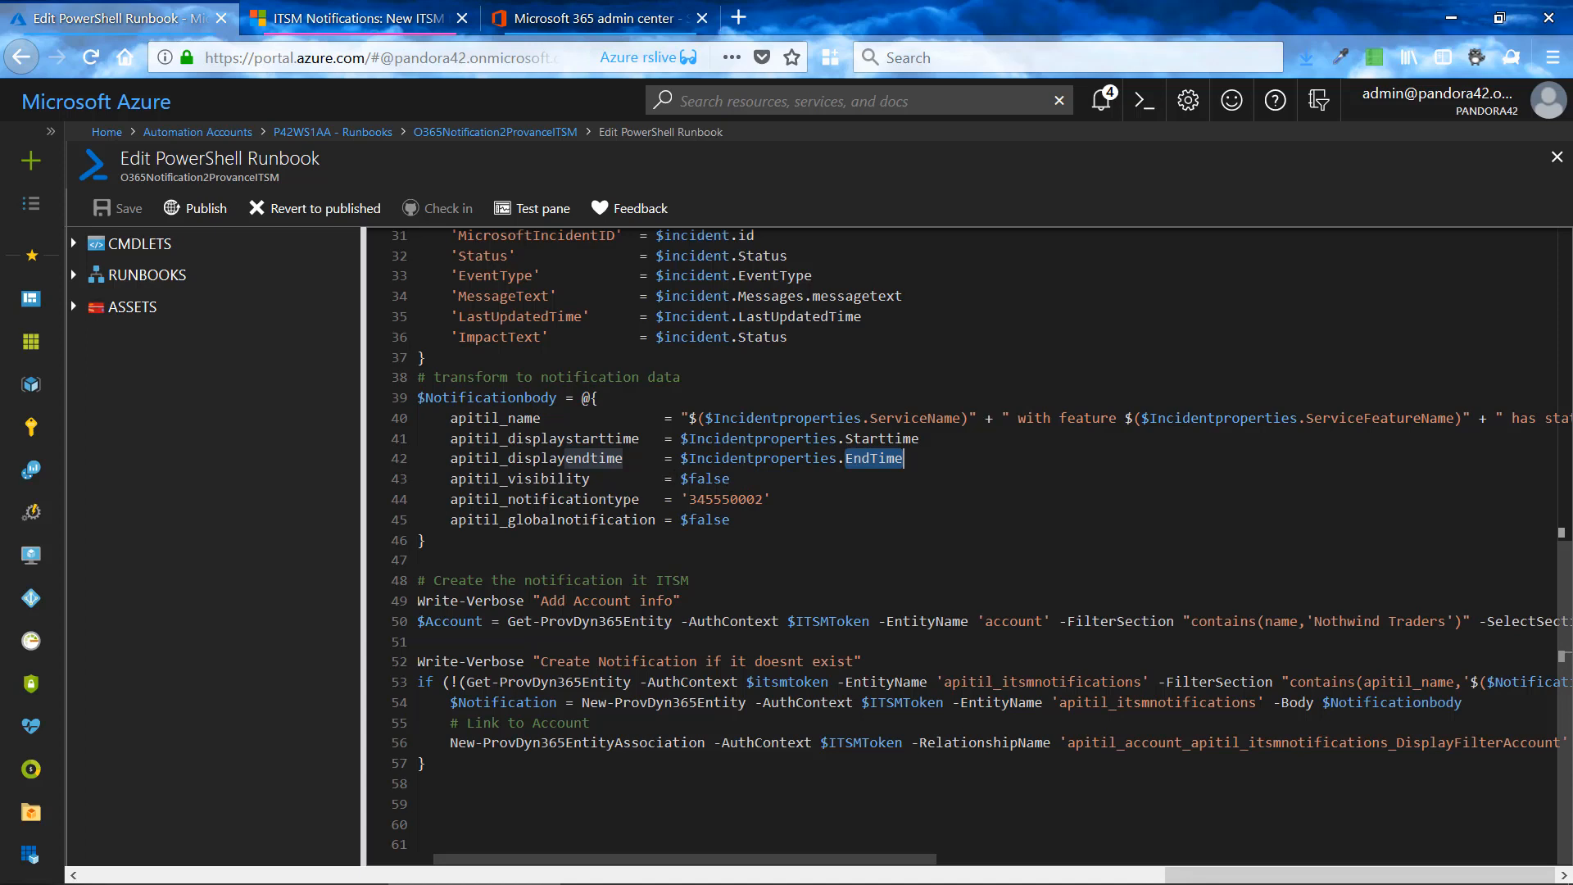
{"action": "left_click_drag", "start_coordinate": [689, 499], "coordinate": [764, 499]}
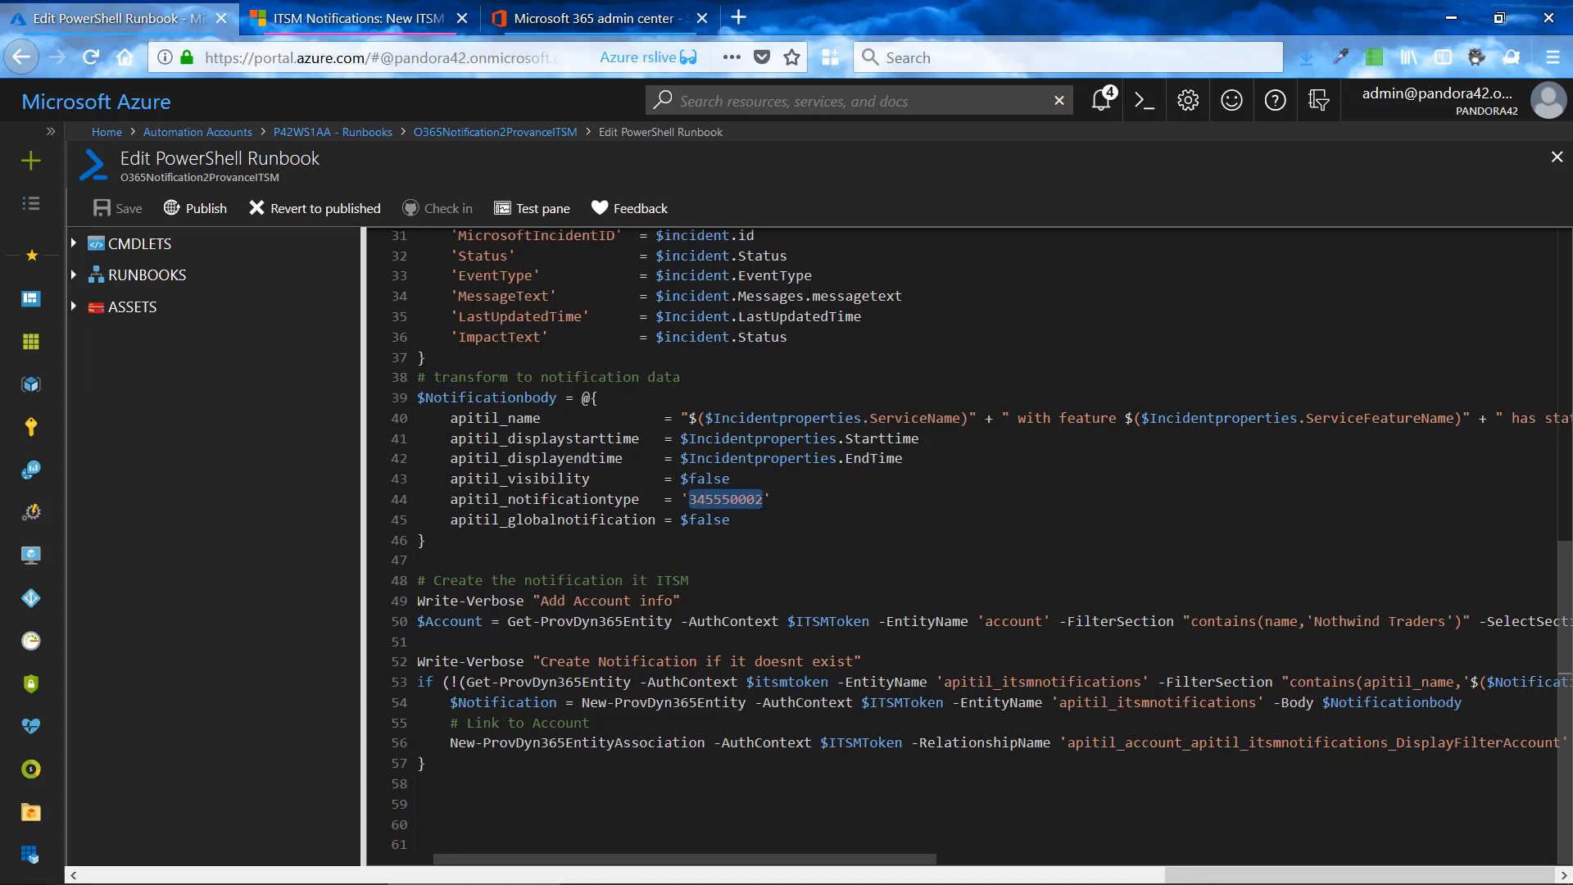
{"action": "left_click", "coordinate": [391, 27]}
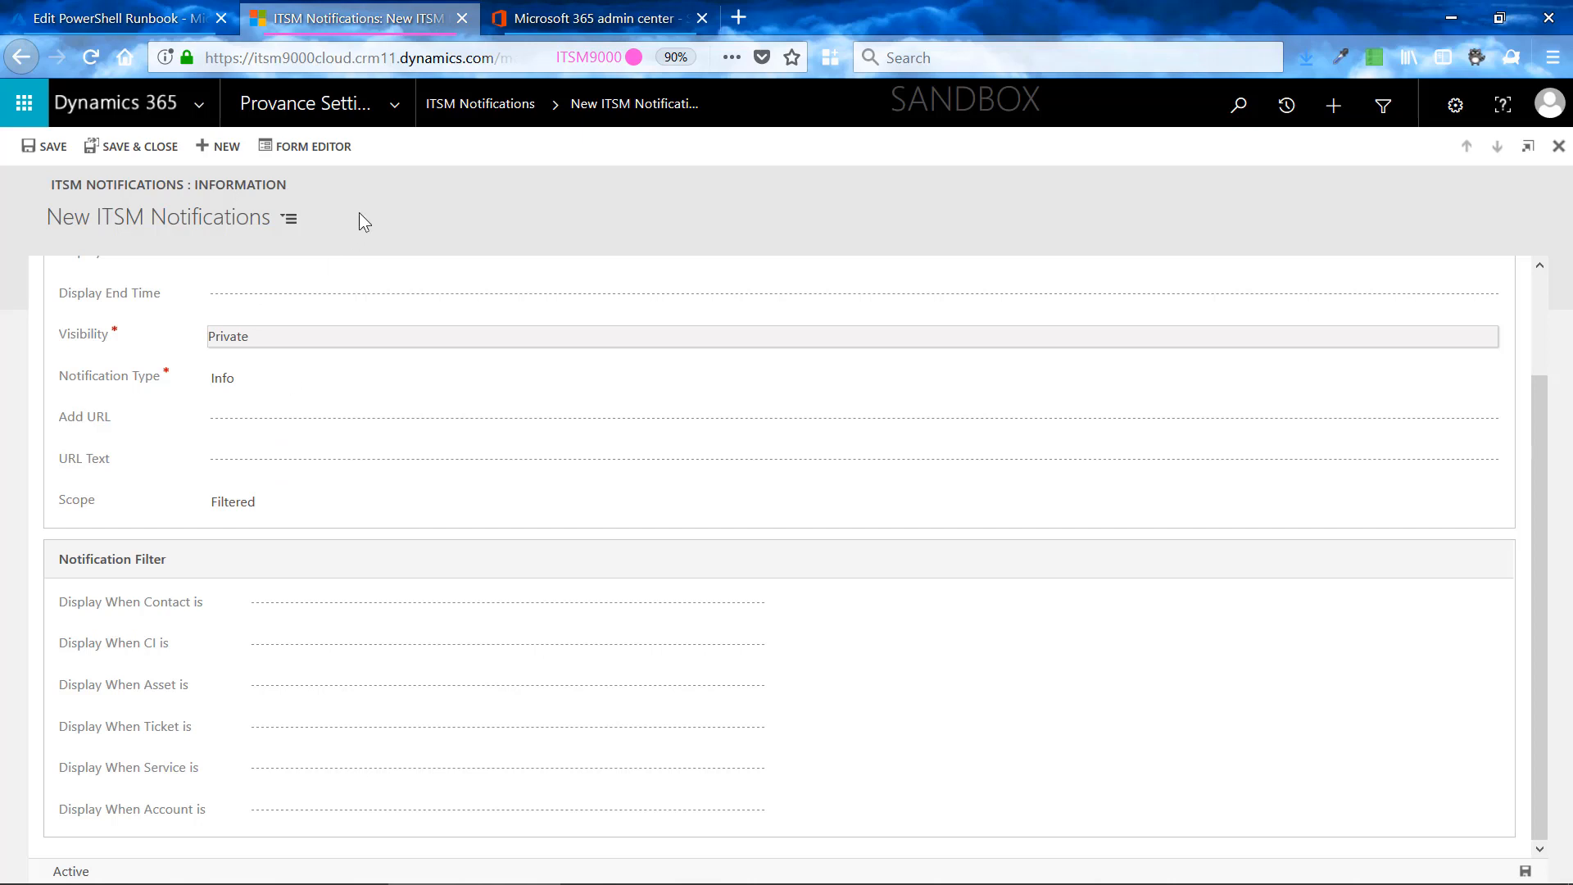
- Switch back to the Azure runbook editor and point out the apitil_globalnotification setting, ending after its $false value
{"action": "left_click", "coordinate": [122, 18]}
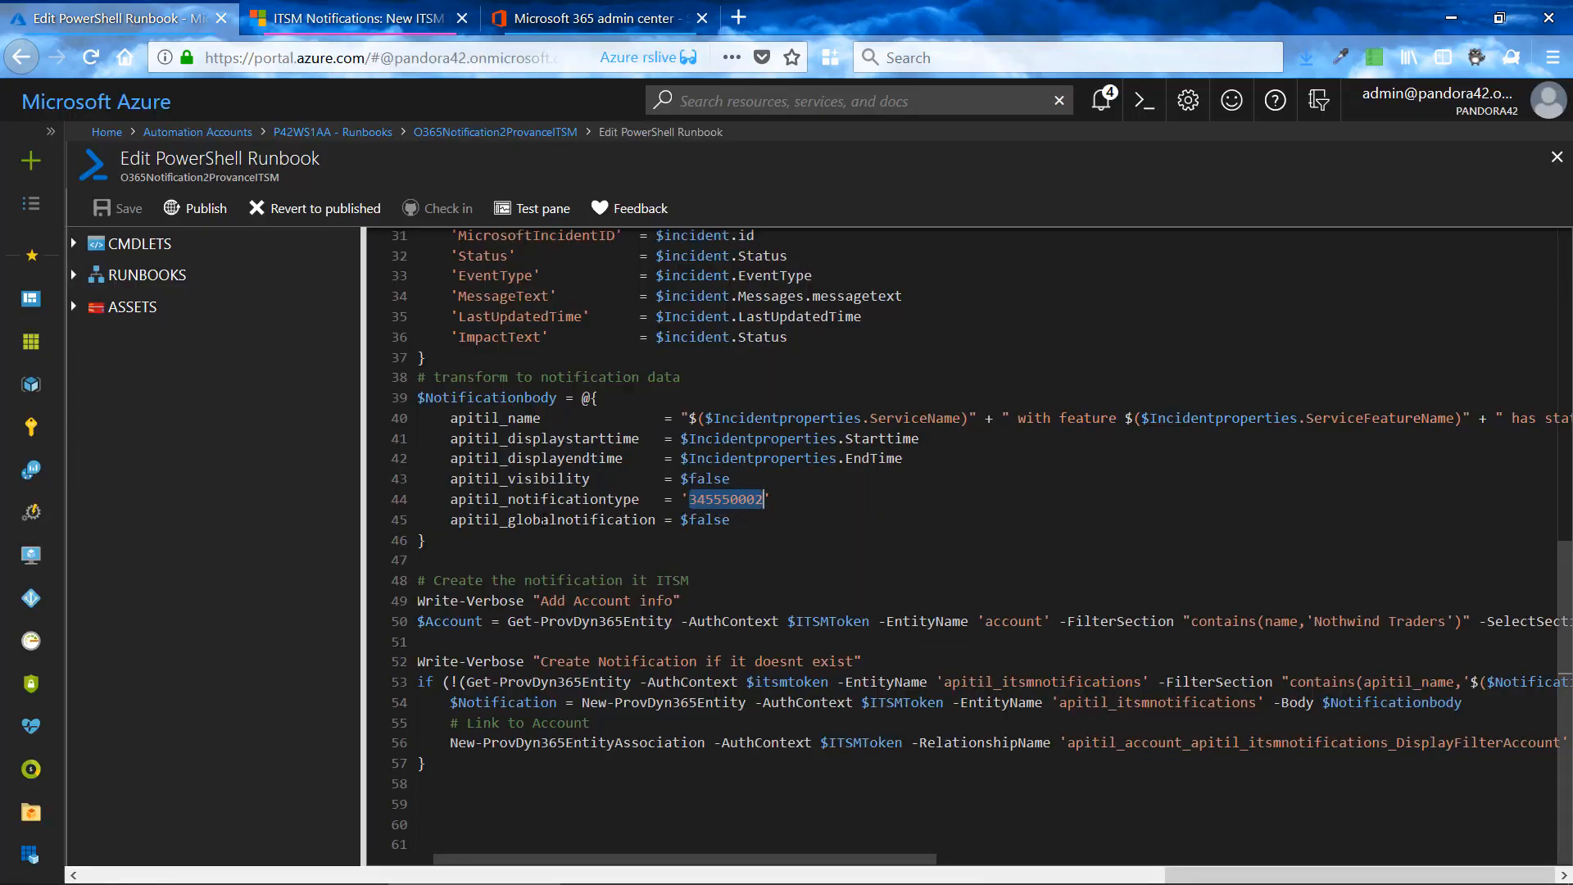
{"action": "left_click", "coordinate": [541, 518]}
{"action": "left_click", "coordinate": [748, 522]}
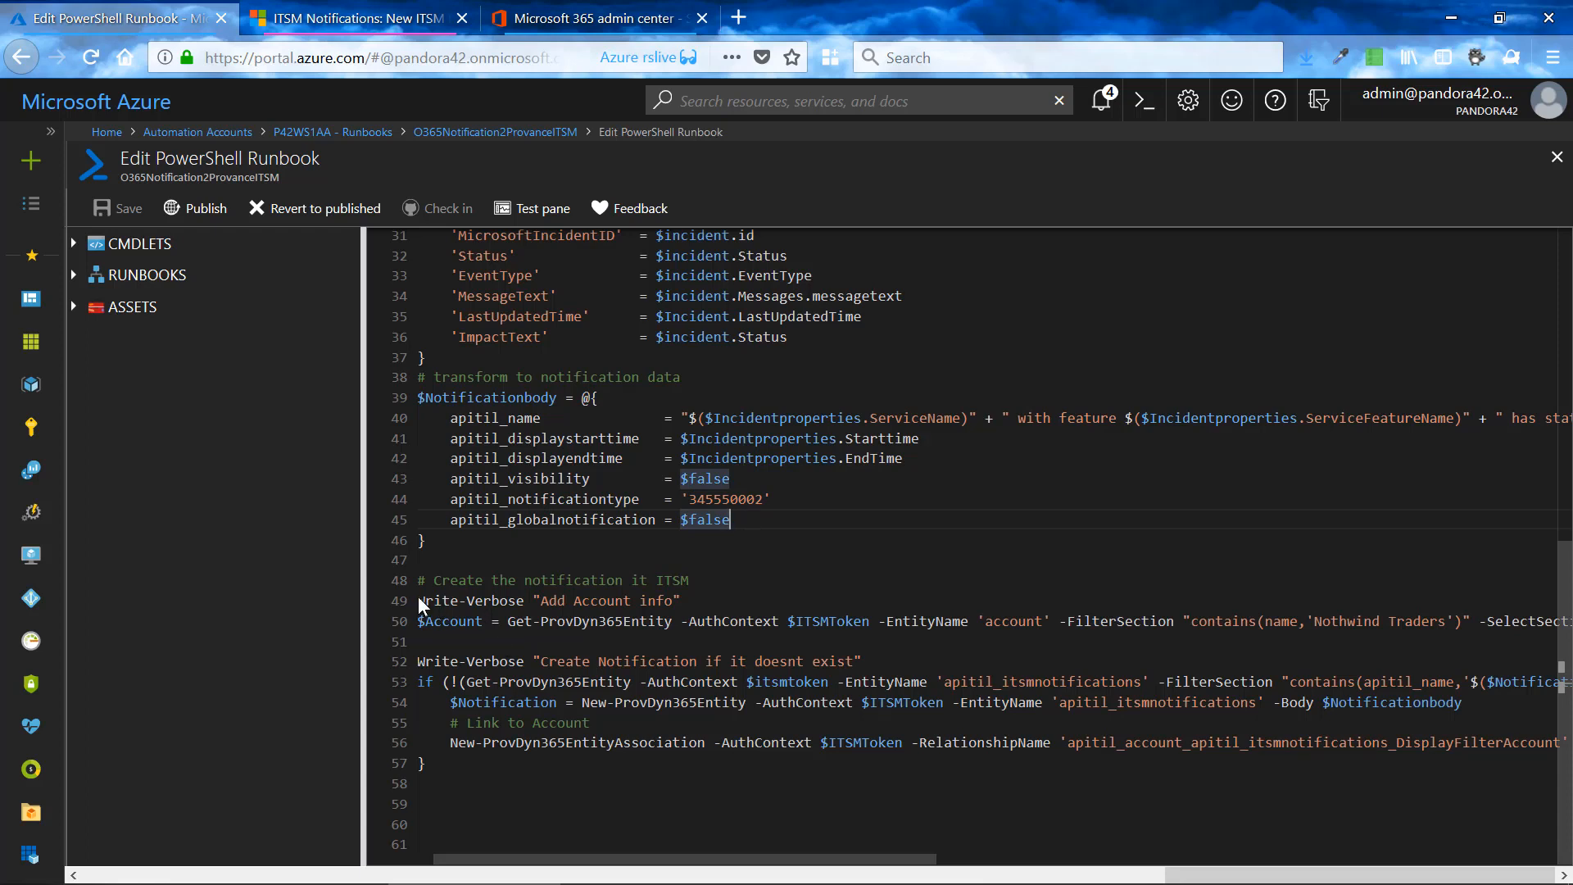
- Highlight $Account, the entity name account and the filter value Nothwind Traders in the account lookup line
{"action": "left_click_drag", "start_coordinate": [451, 861], "coordinate": [408, 867]}
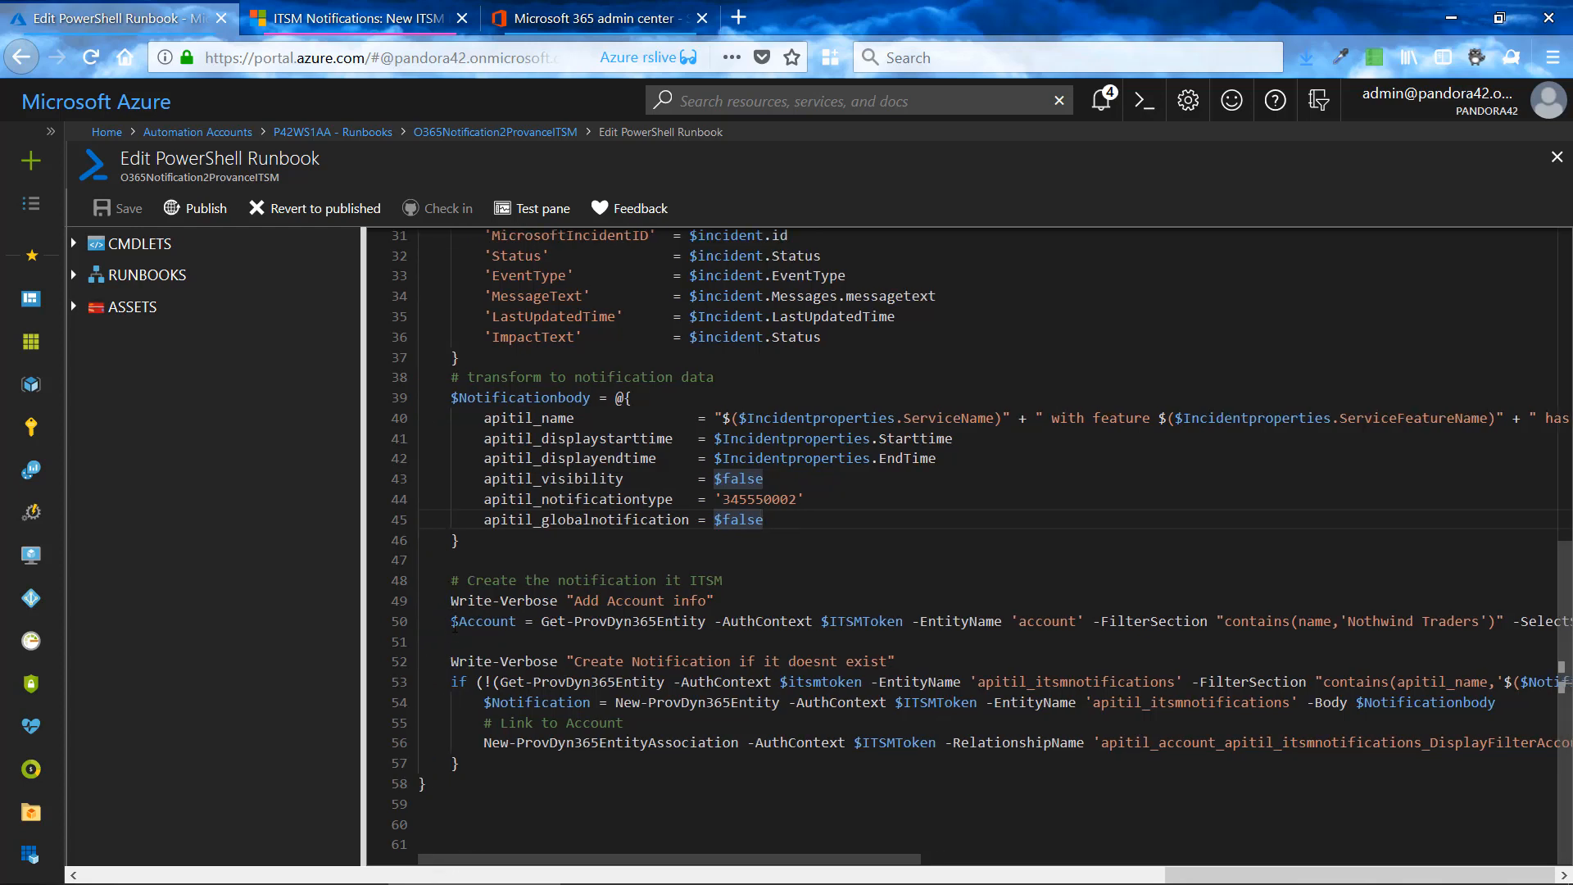
{"action": "double_click", "coordinate": [484, 622]}
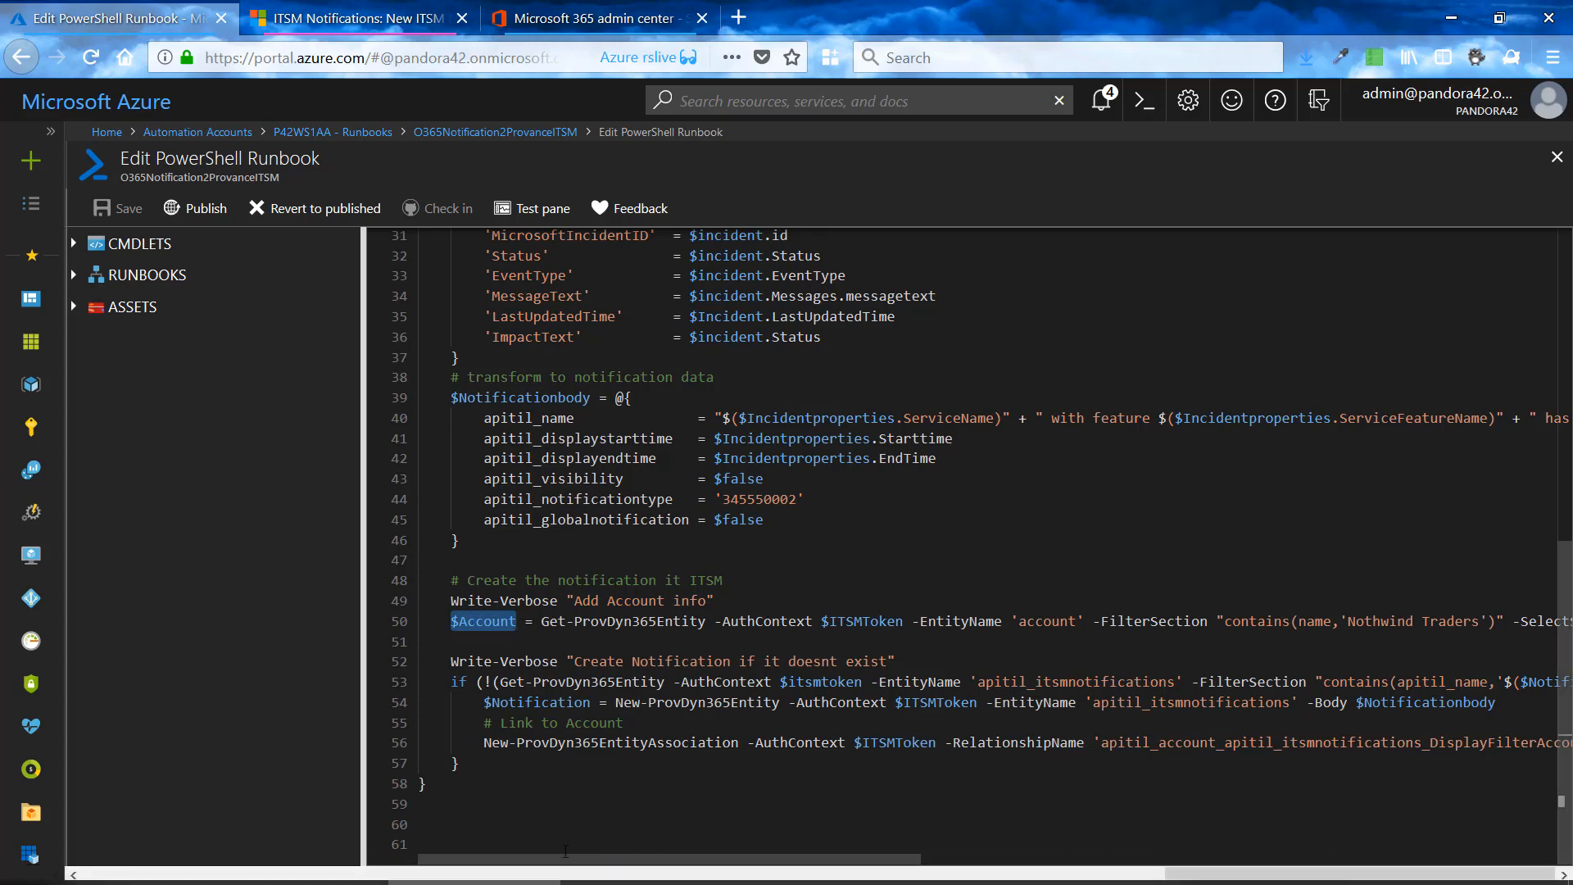
{"action": "left_click_drag", "start_coordinate": [571, 862], "coordinate": [665, 862]}
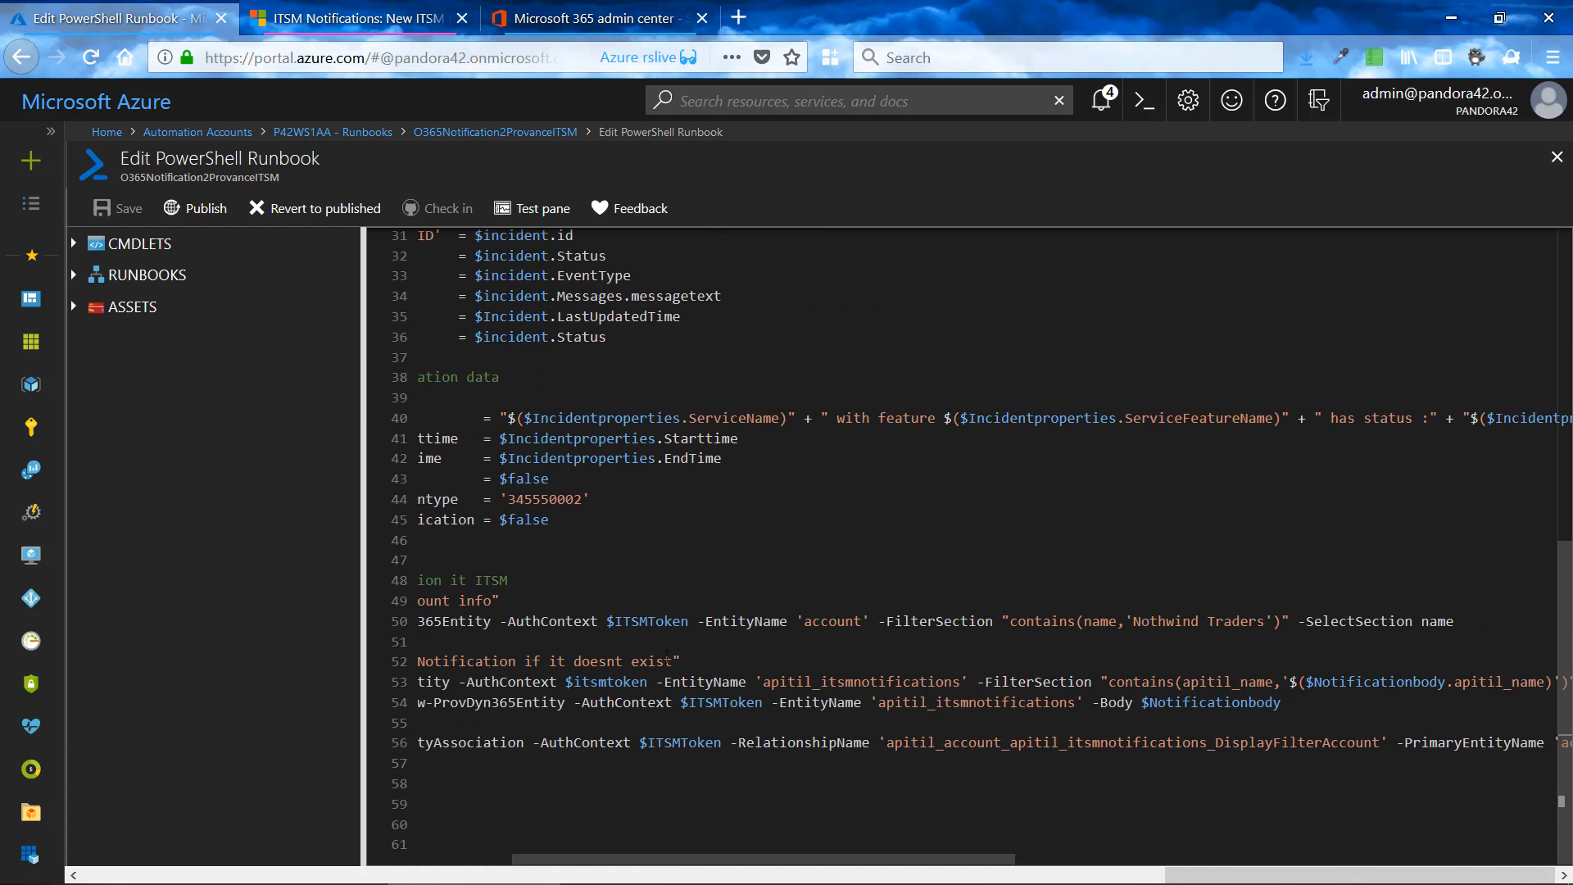
{"action": "left_click_drag", "start_coordinate": [805, 621], "coordinate": [861, 624]}
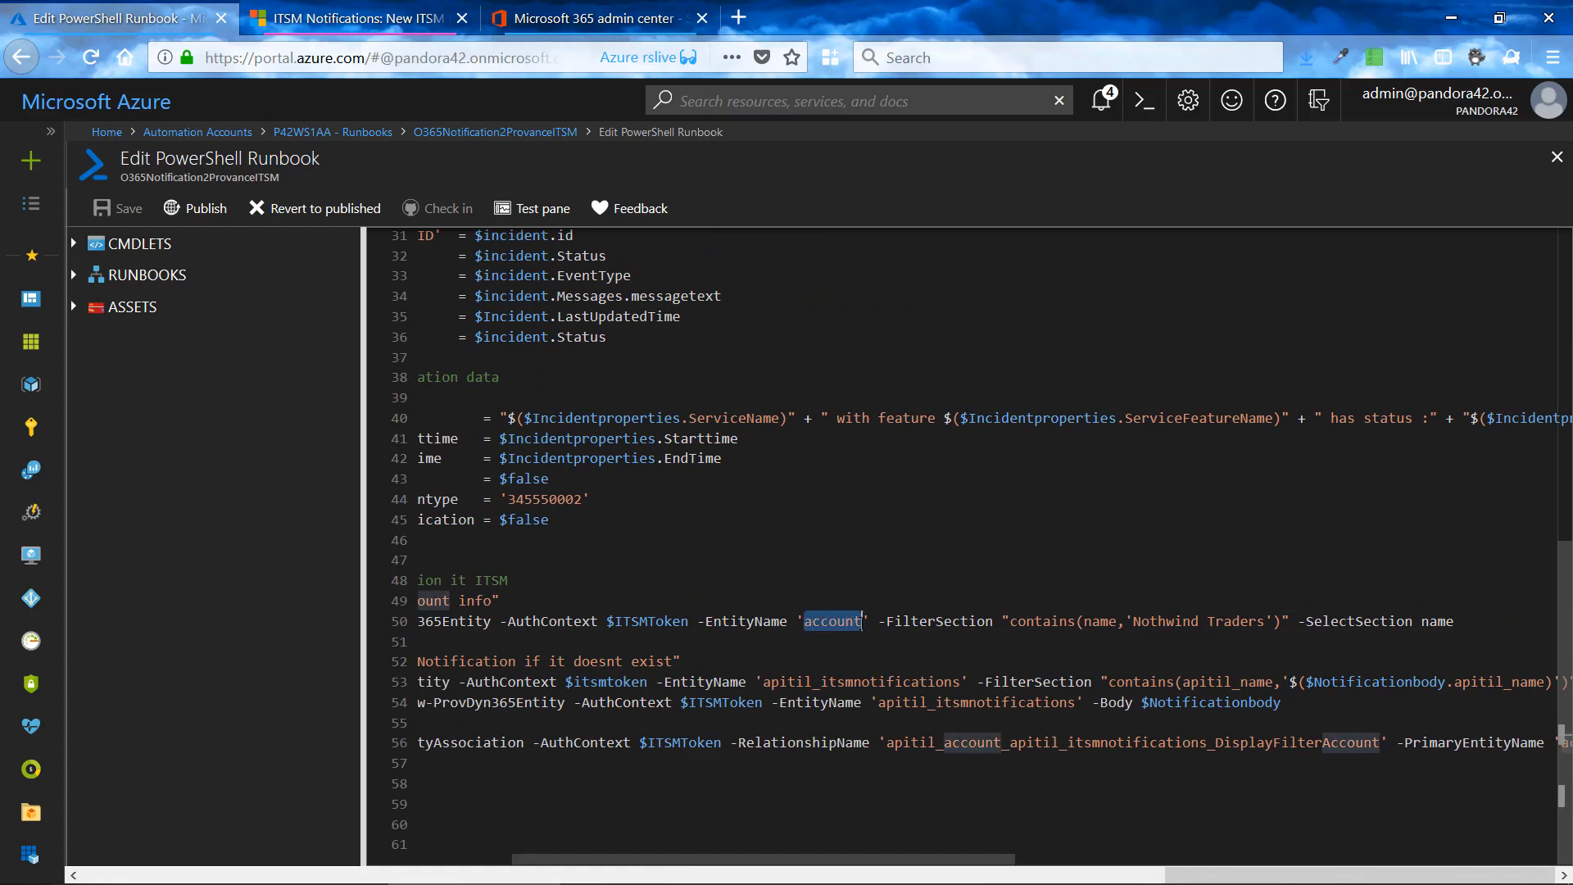
{"action": "left_click_drag", "start_coordinate": [1084, 621], "coordinate": [1267, 621]}
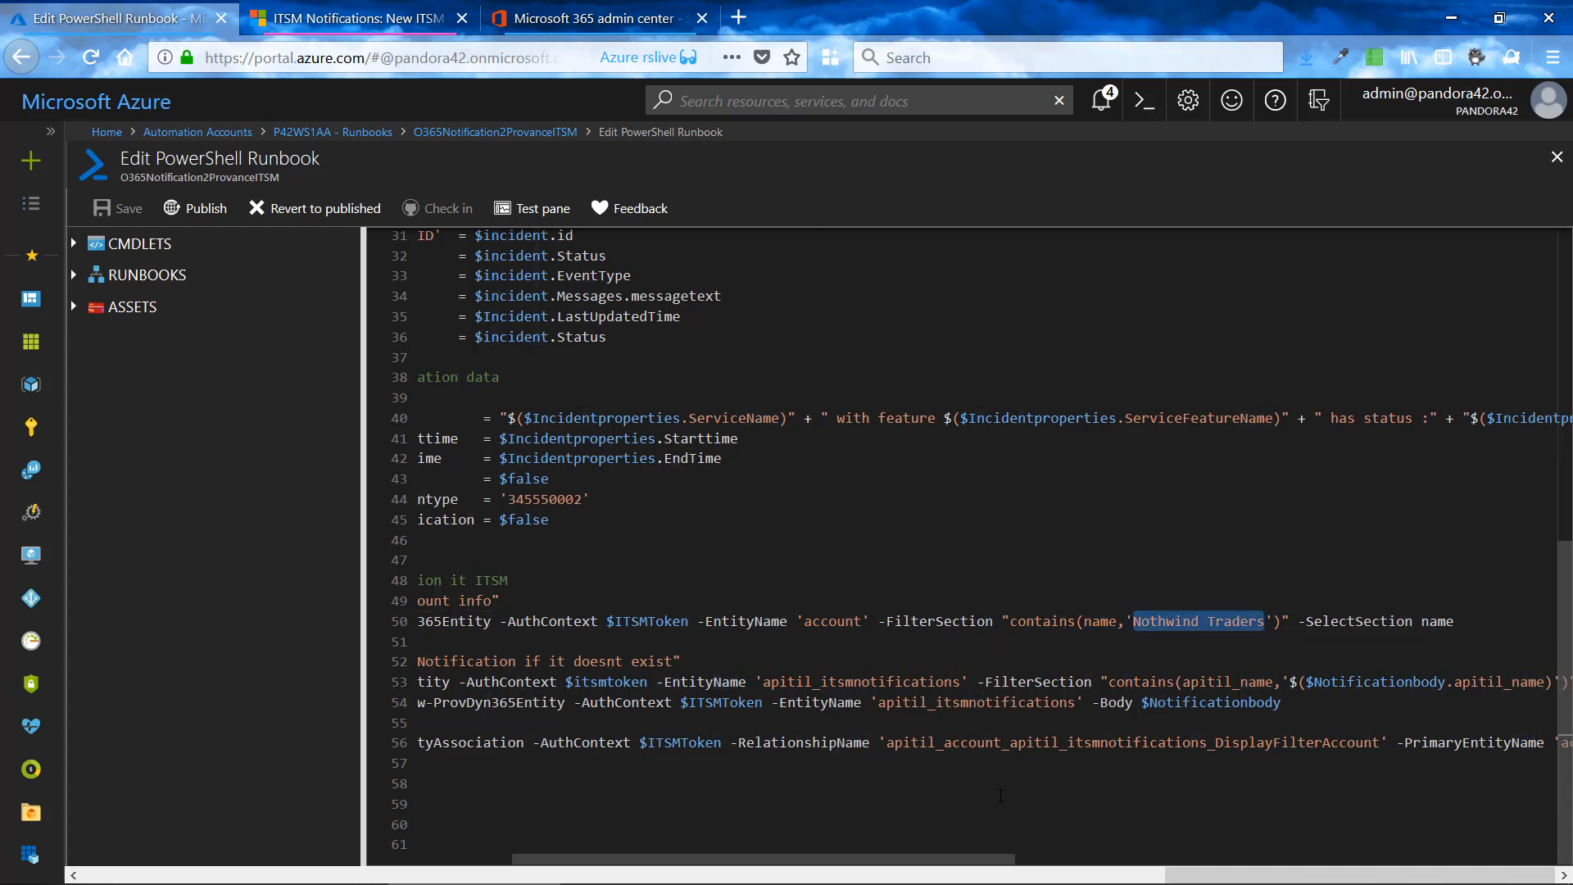
- Highlight the start of the negated Get-ProvDyn365Entity condition in the if statement, and clear the selection
{"action": "left_click_drag", "start_coordinate": [967, 859], "coordinate": [873, 860]}
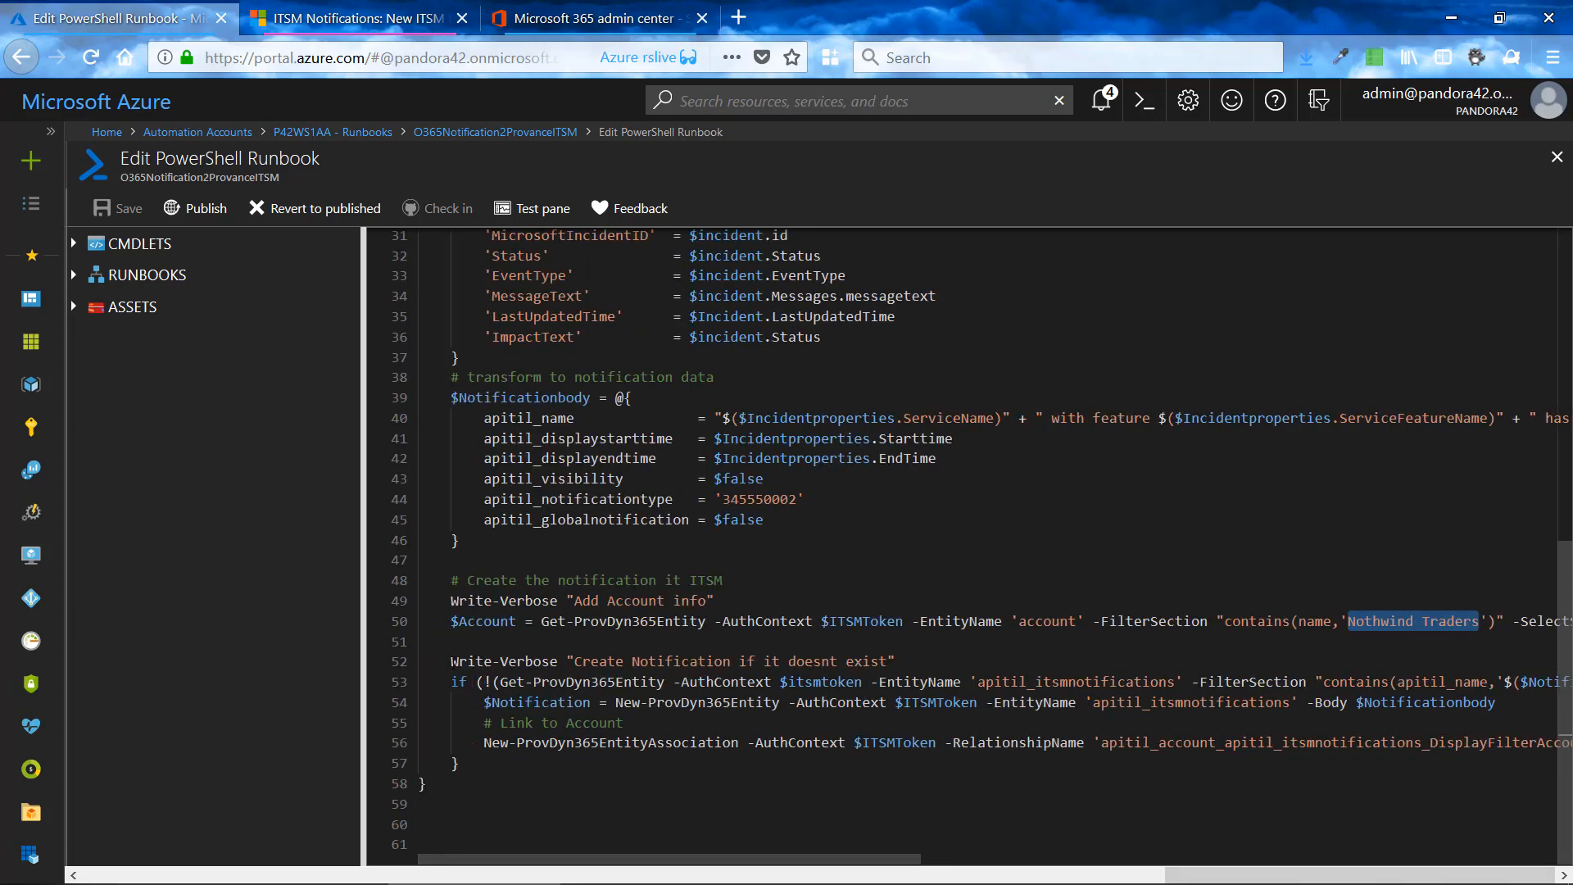
{"action": "left_click", "coordinate": [453, 676]}
{"action": "left_click", "coordinate": [510, 682]}
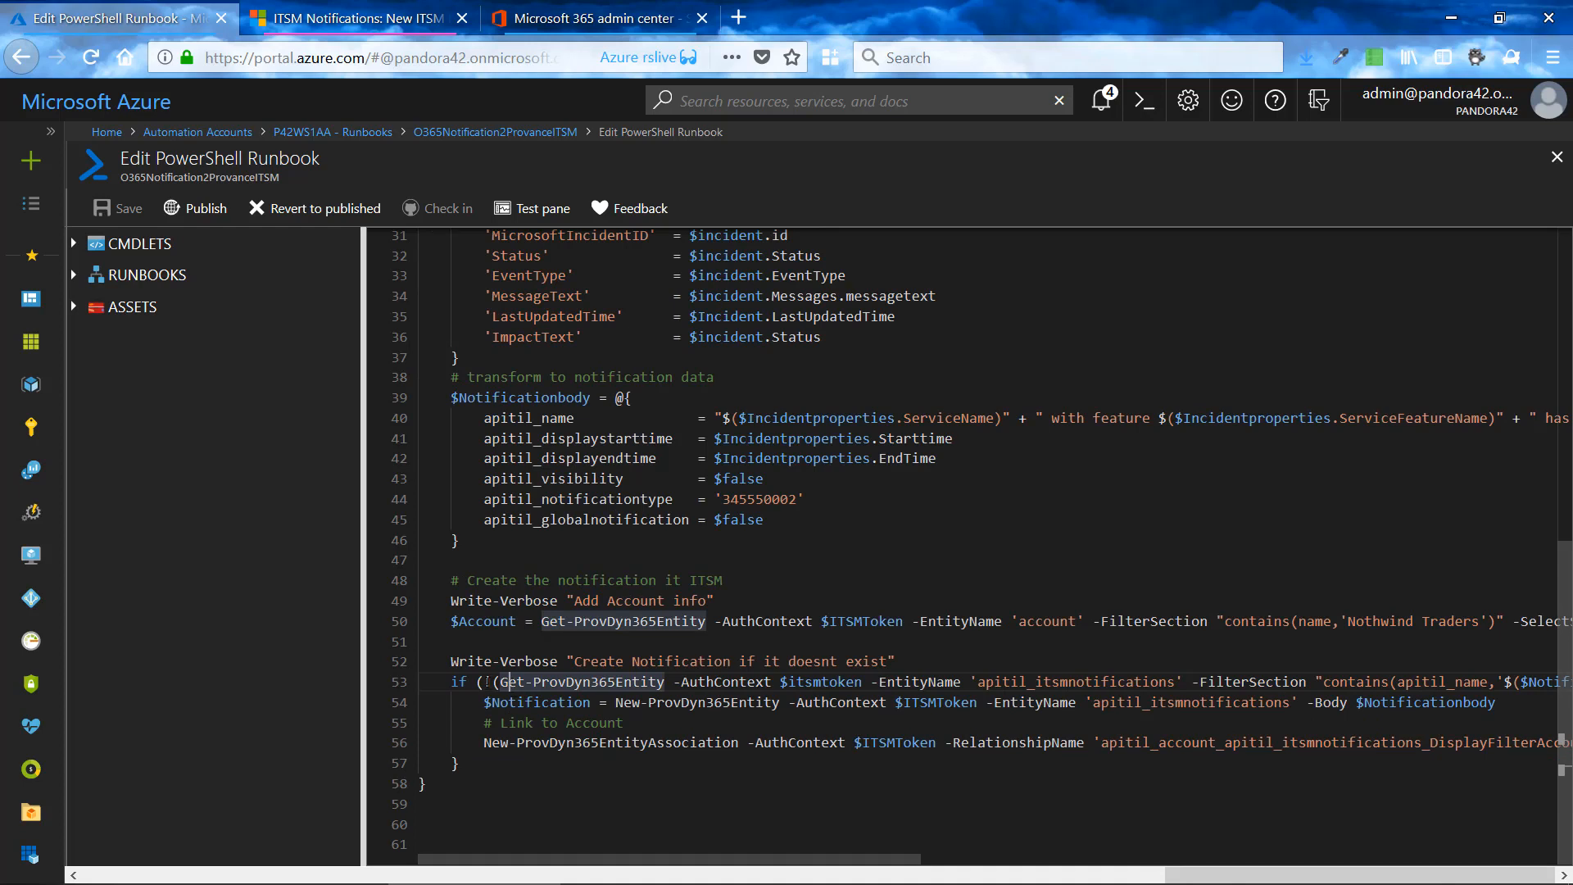
{"action": "left_click_drag", "start_coordinate": [478, 681], "coordinate": [699, 681]}
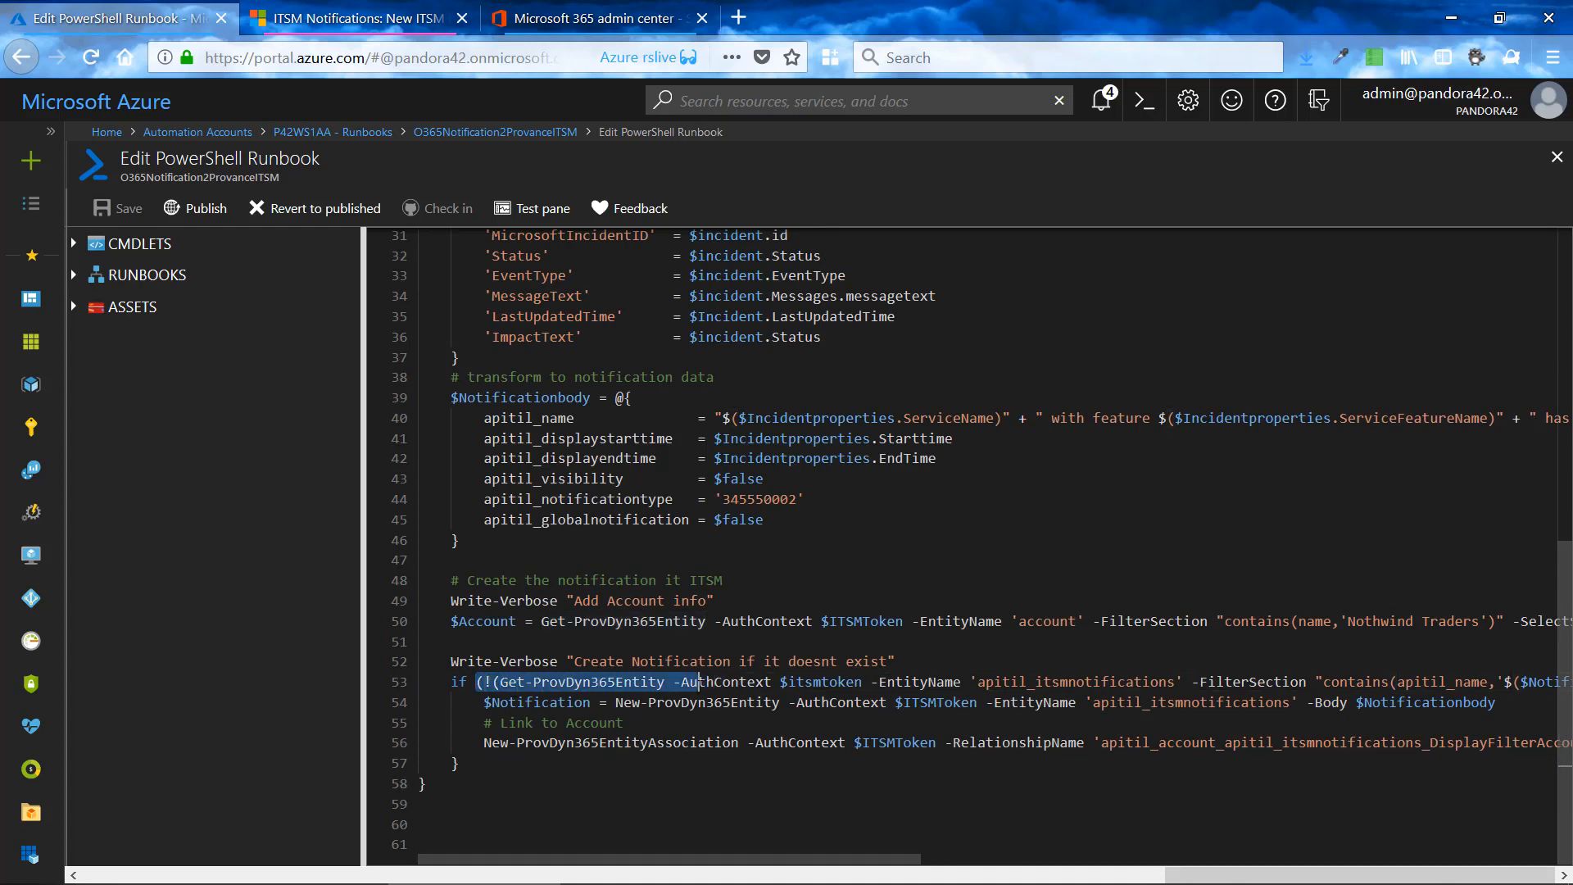
{"action": "left_click", "coordinate": [698, 682]}
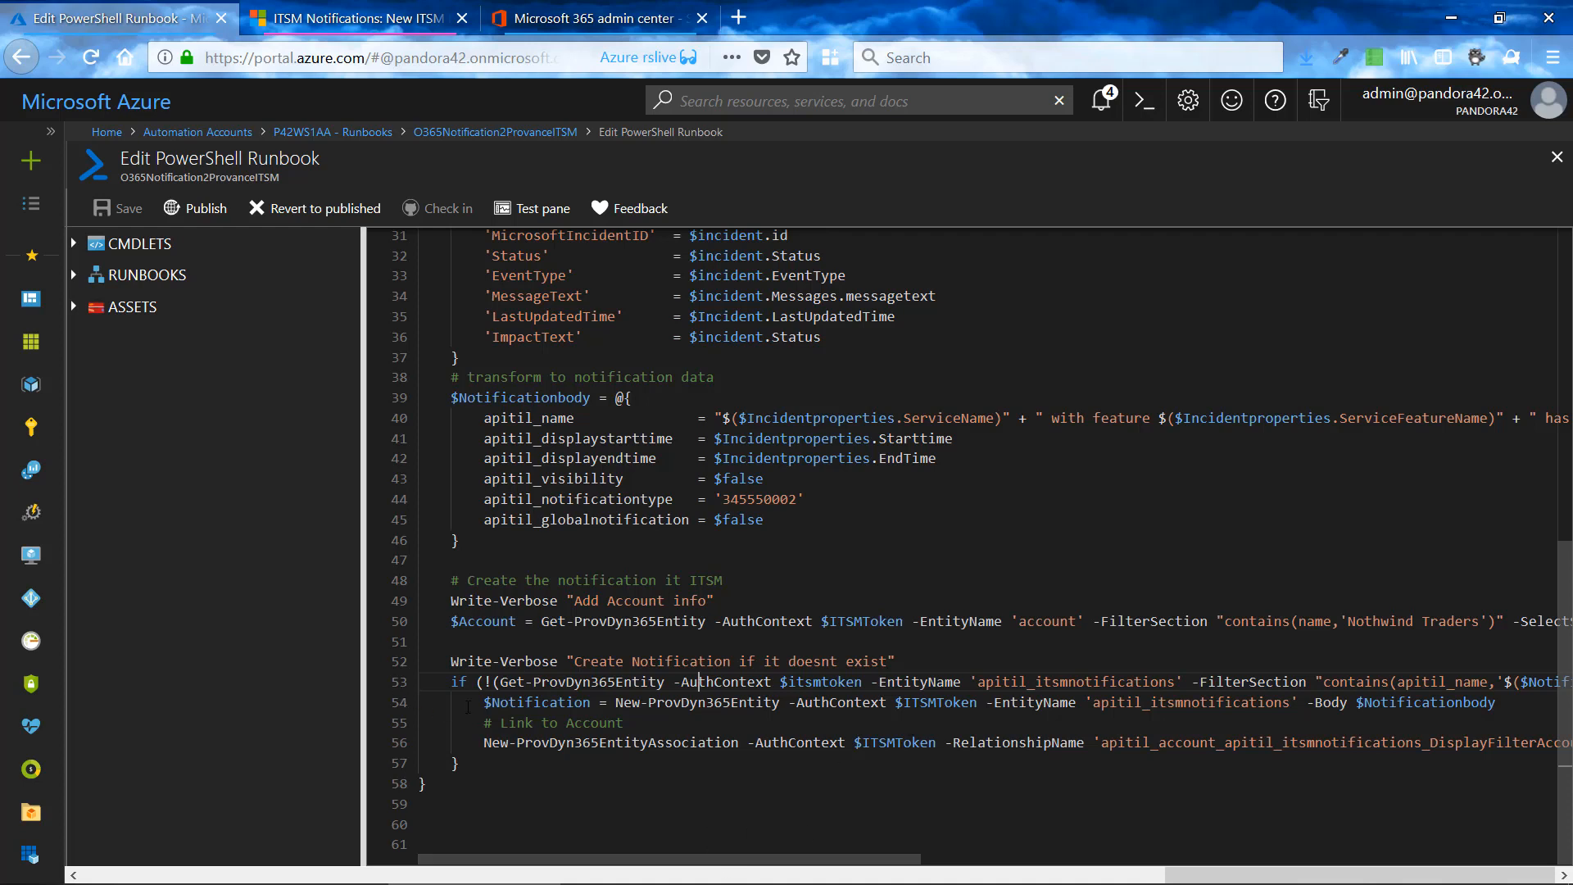
- Highlight New-ProvDyn365Entity, apitil_itsmnotifications and $Notificationbody in the line that creates the notification
{"action": "left_click_drag", "start_coordinate": [616, 702], "coordinate": [782, 702]}
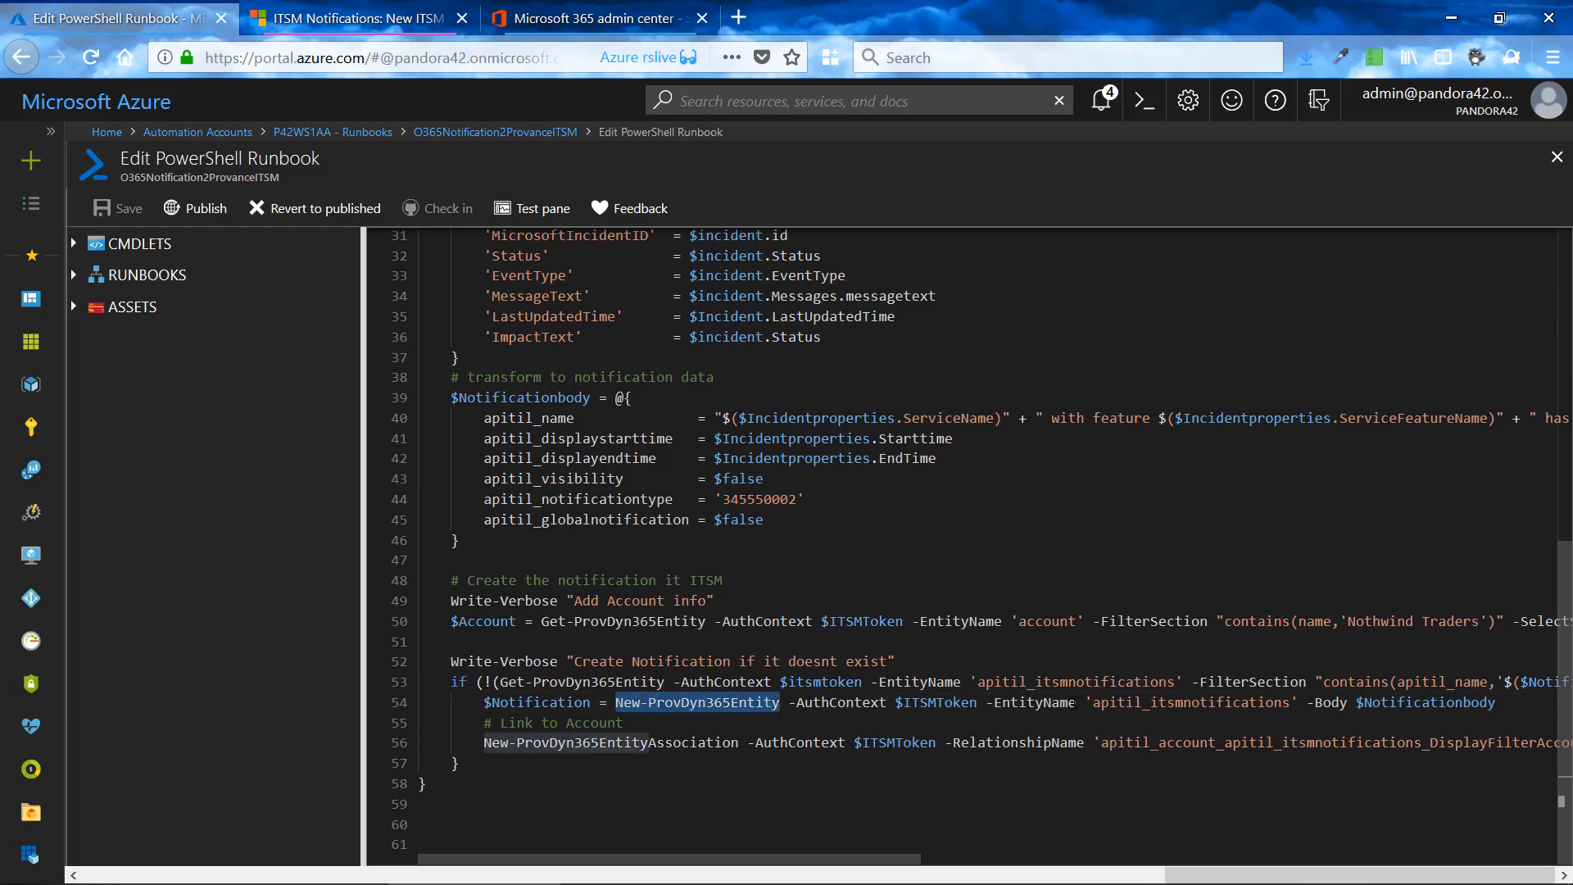
{"action": "left_click_drag", "start_coordinate": [1094, 702], "coordinate": [1291, 703]}
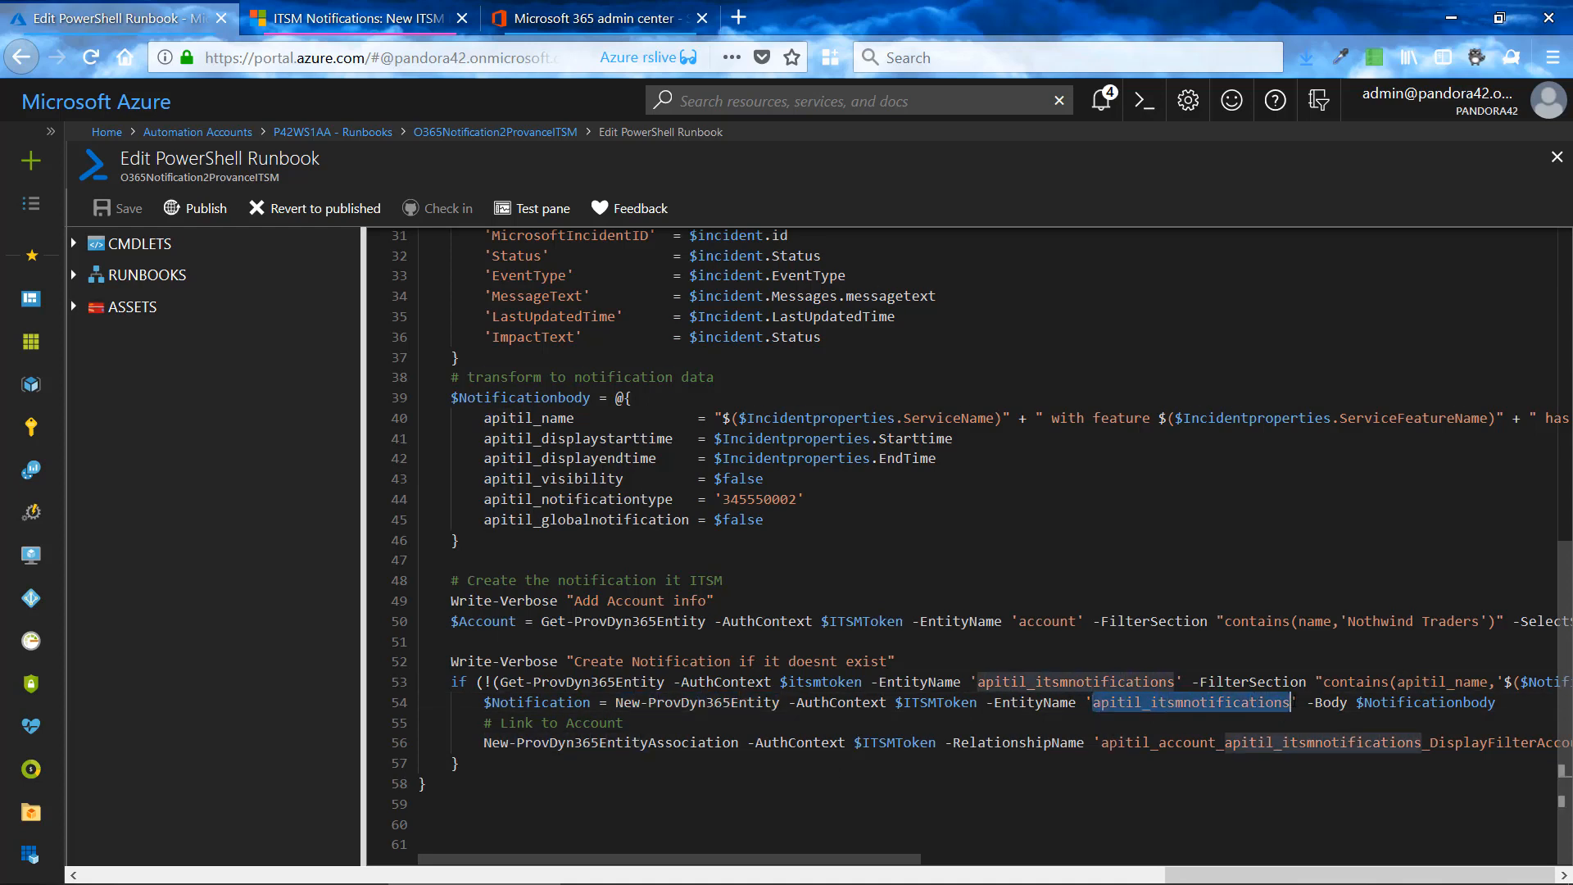
{"action": "left_click_drag", "start_coordinate": [850, 859], "coordinate": [1022, 877]}
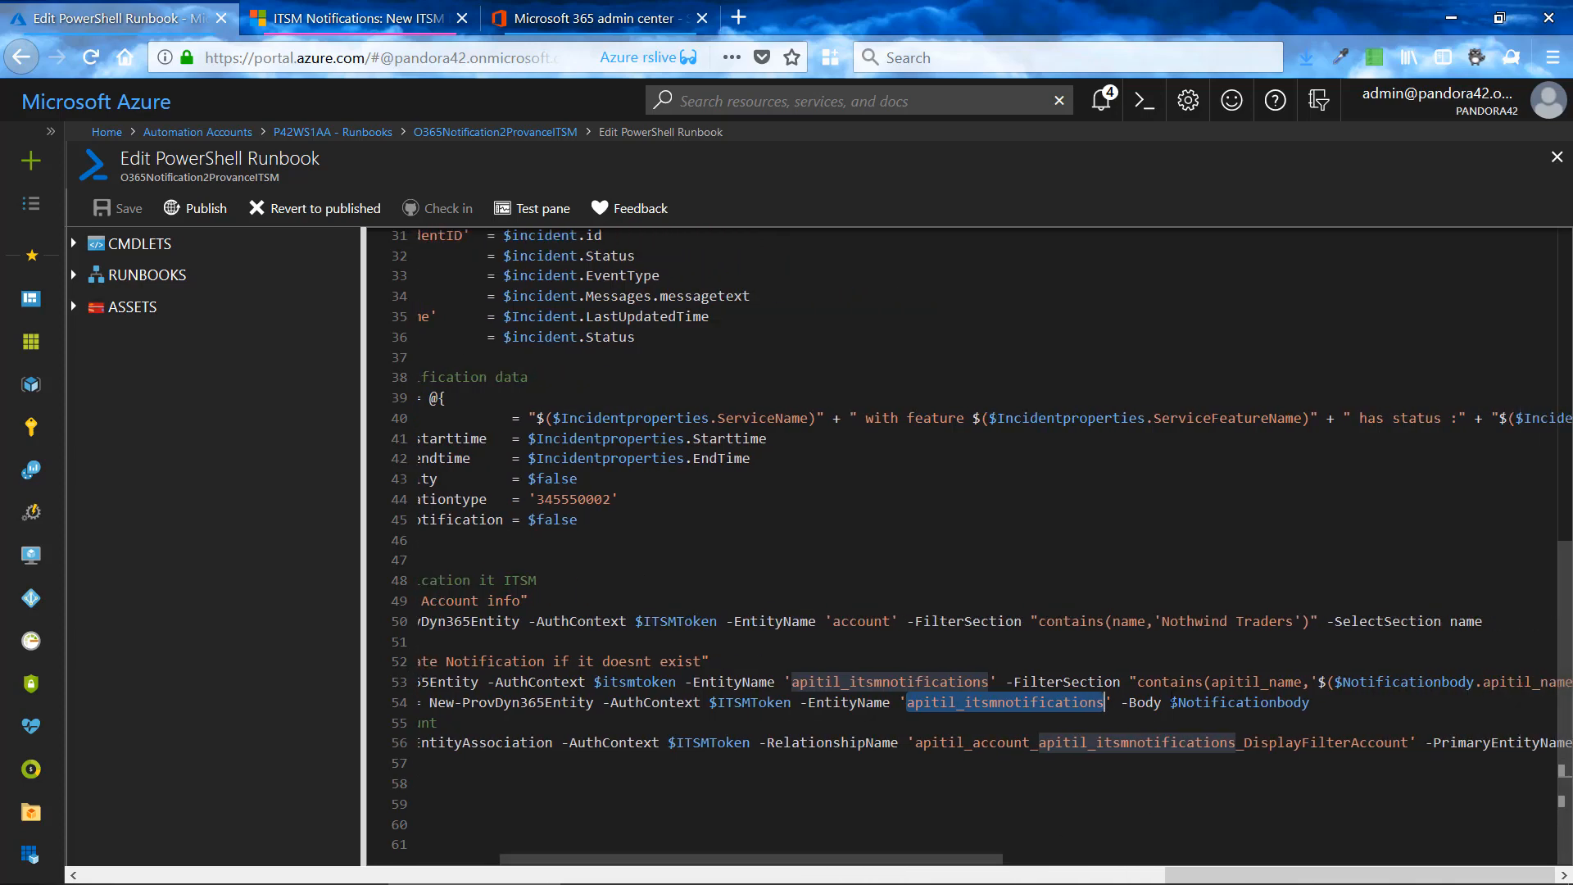
{"action": "left_click_drag", "start_coordinate": [1170, 703], "coordinate": [1318, 702]}
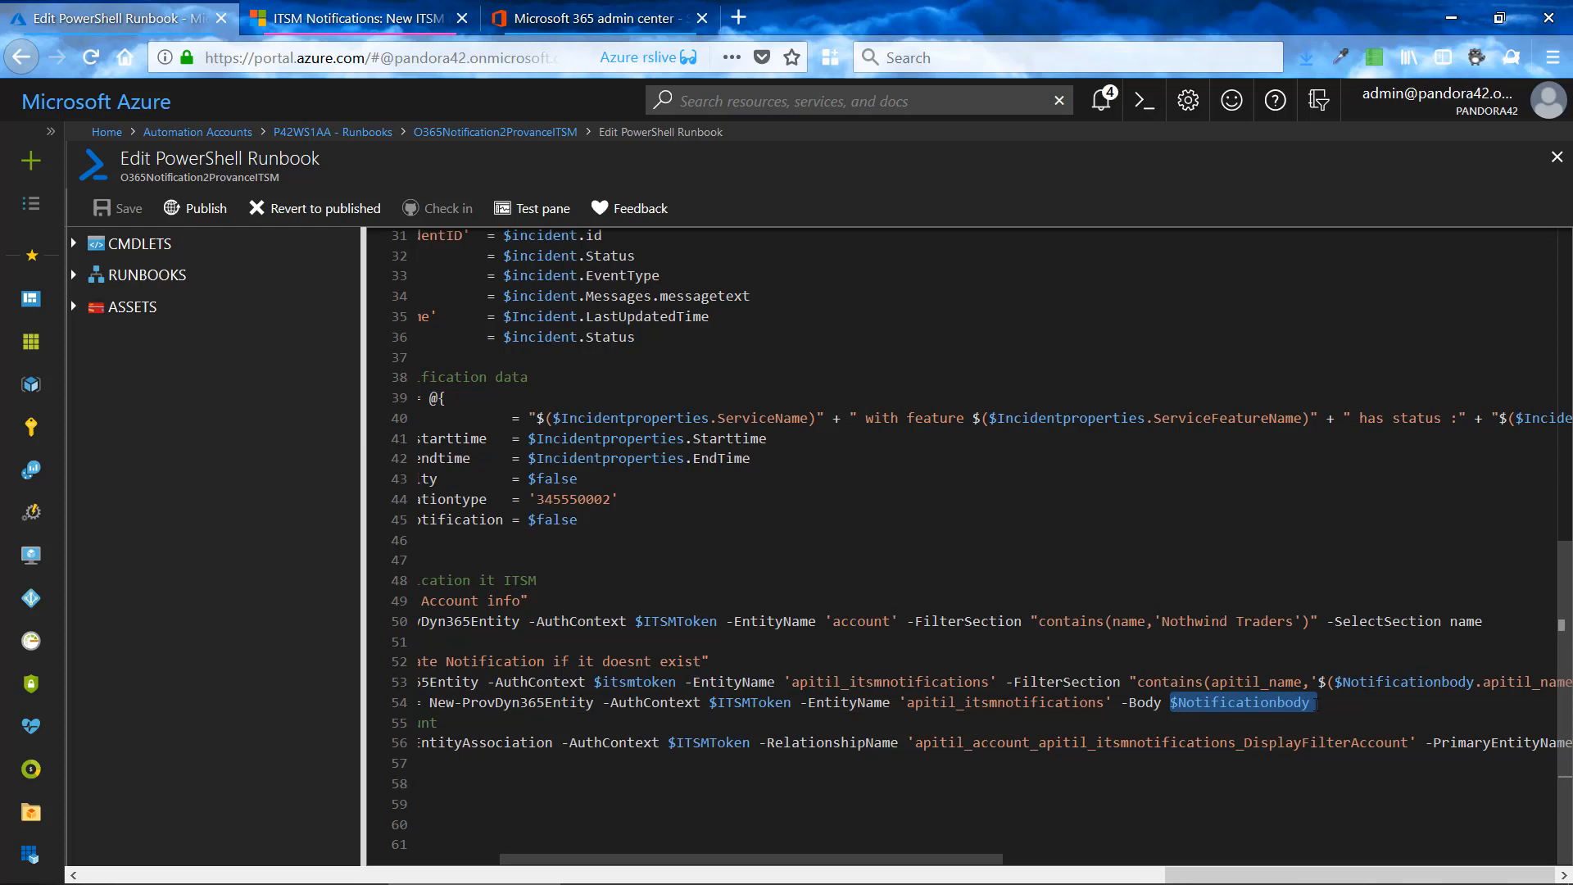
- Point out the apitil_name, apitil_displaystarttime and apitil_displayendtime entries in the $Notificationbody block
{"action": "left_click_drag", "start_coordinate": [982, 859], "coordinate": [808, 862]}
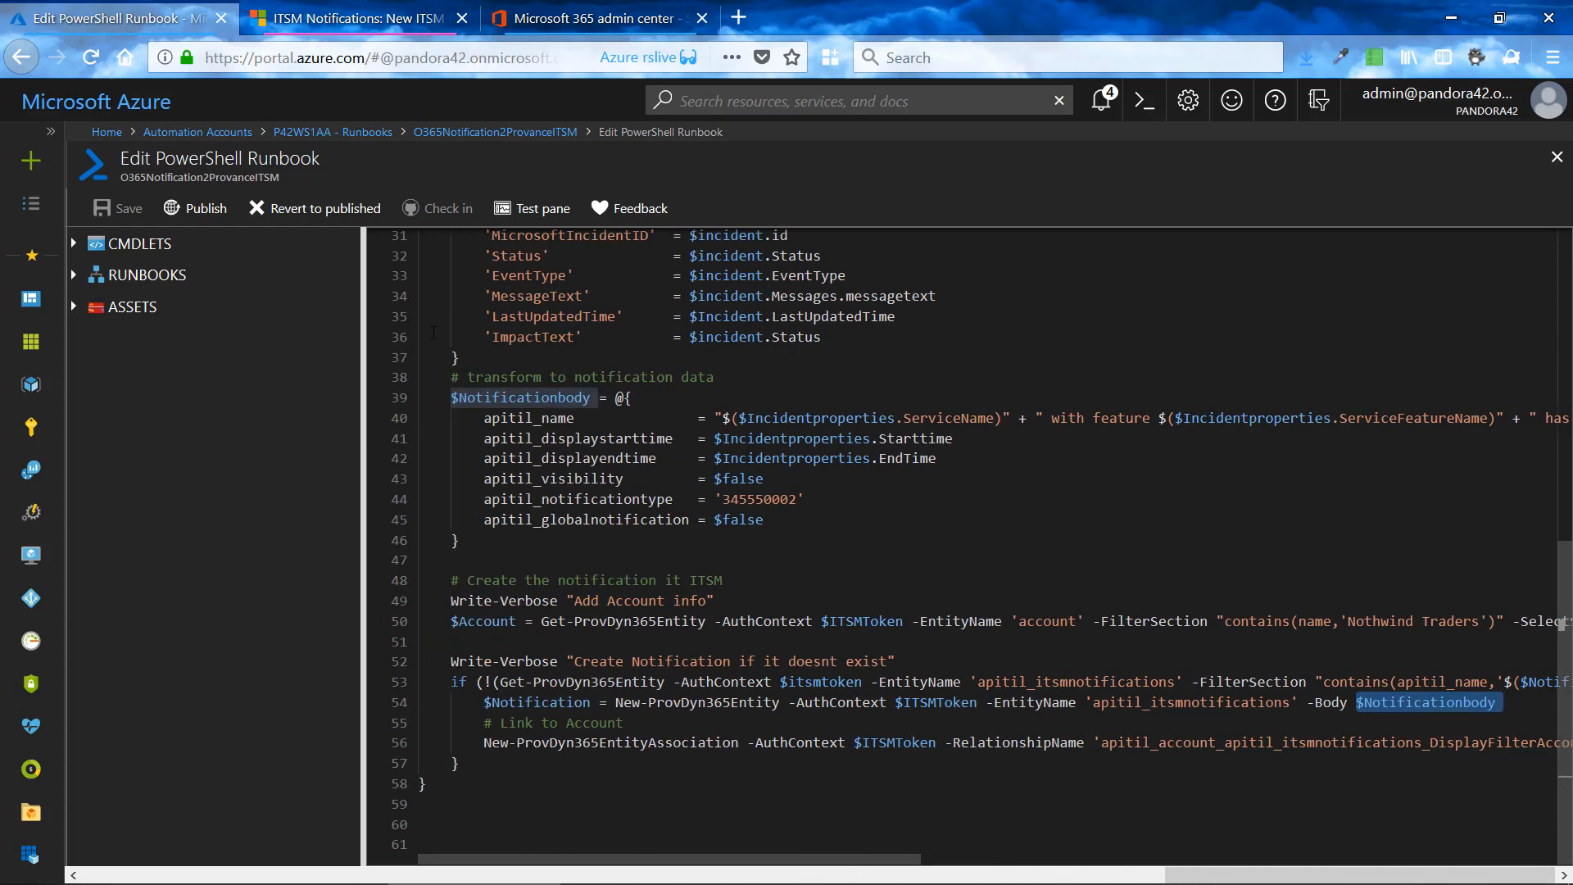
{"action": "left_click", "coordinate": [477, 418]}
{"action": "left_click", "coordinate": [552, 439]}
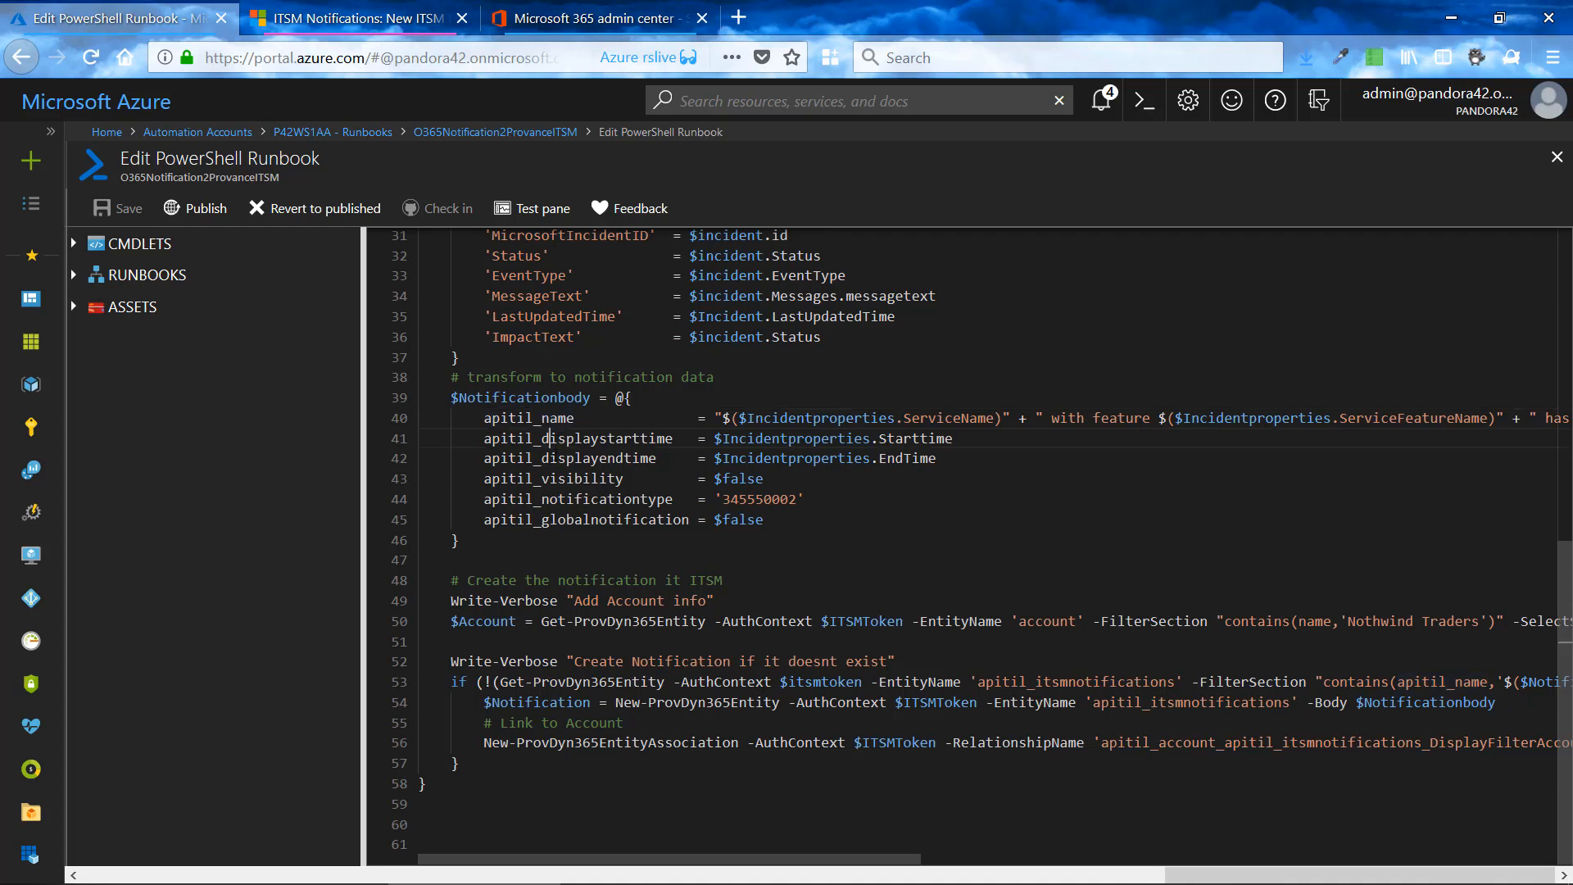
{"action": "left_click", "coordinate": [550, 458]}
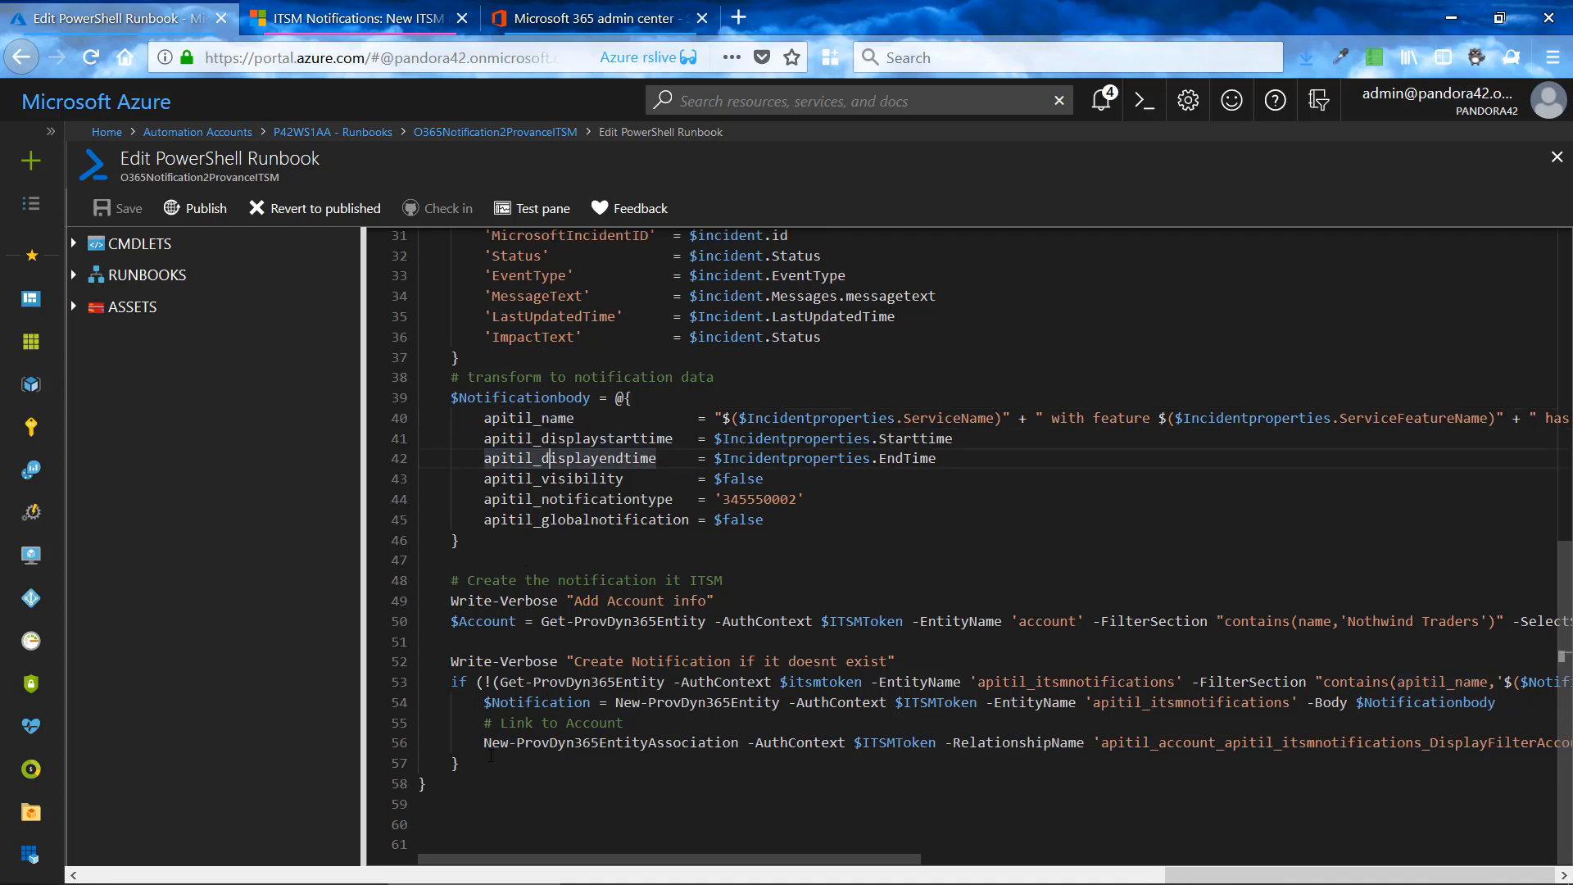
- Point out the "# Link to Account" comment, and highlight the $Notification and $Account variables it relates to
{"action": "left_click", "coordinate": [489, 724]}
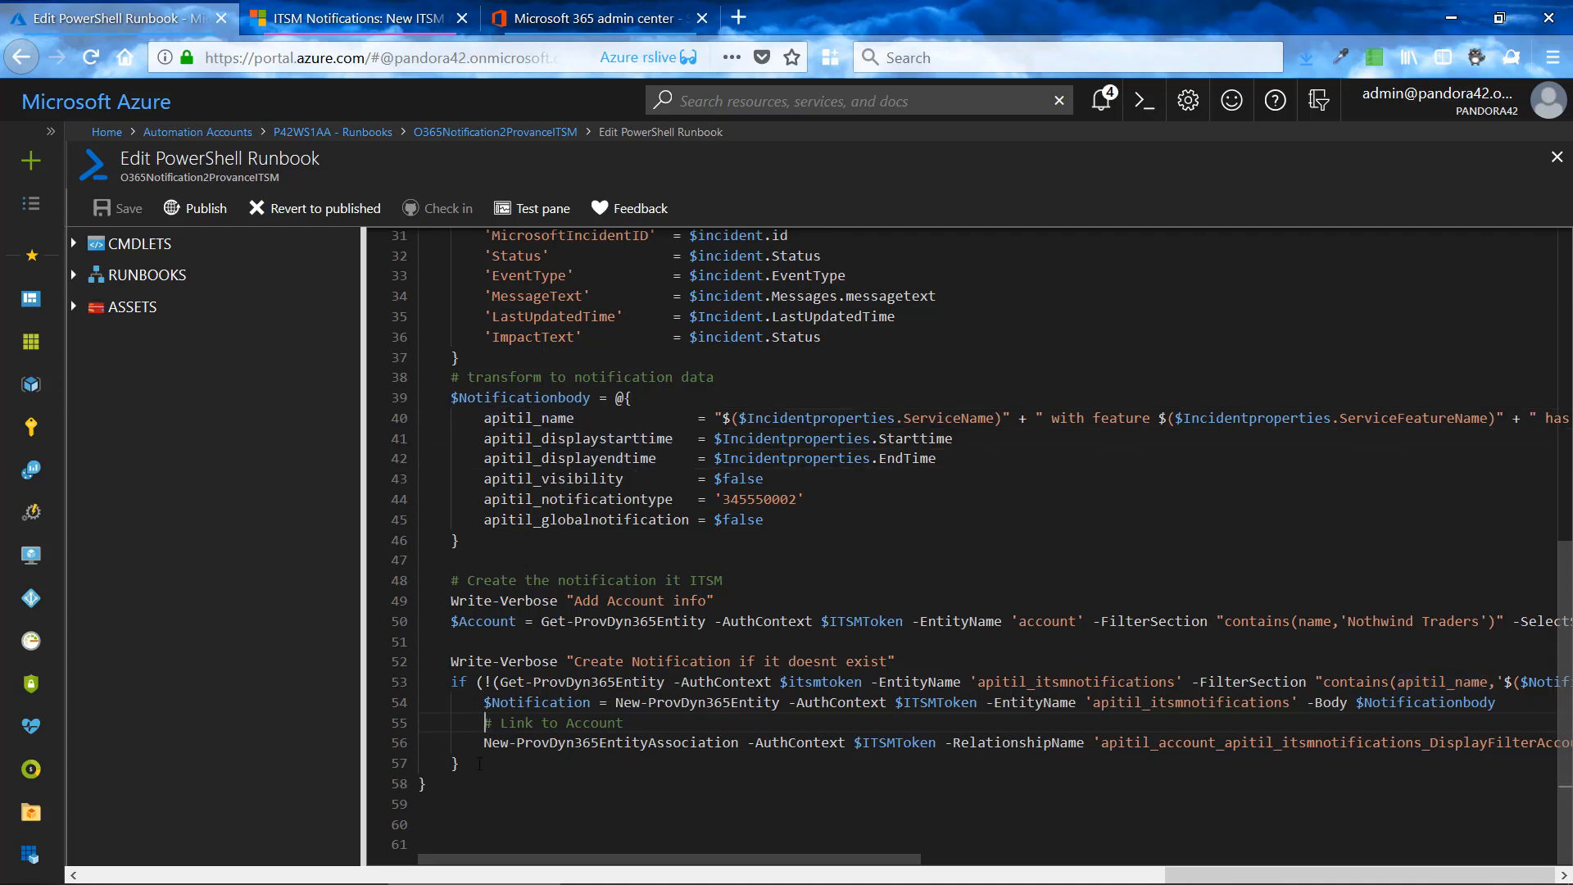
{"action": "left_click_drag", "start_coordinate": [479, 702], "coordinate": [587, 702]}
{"action": "left_click_drag", "start_coordinate": [453, 621], "coordinate": [512, 621]}
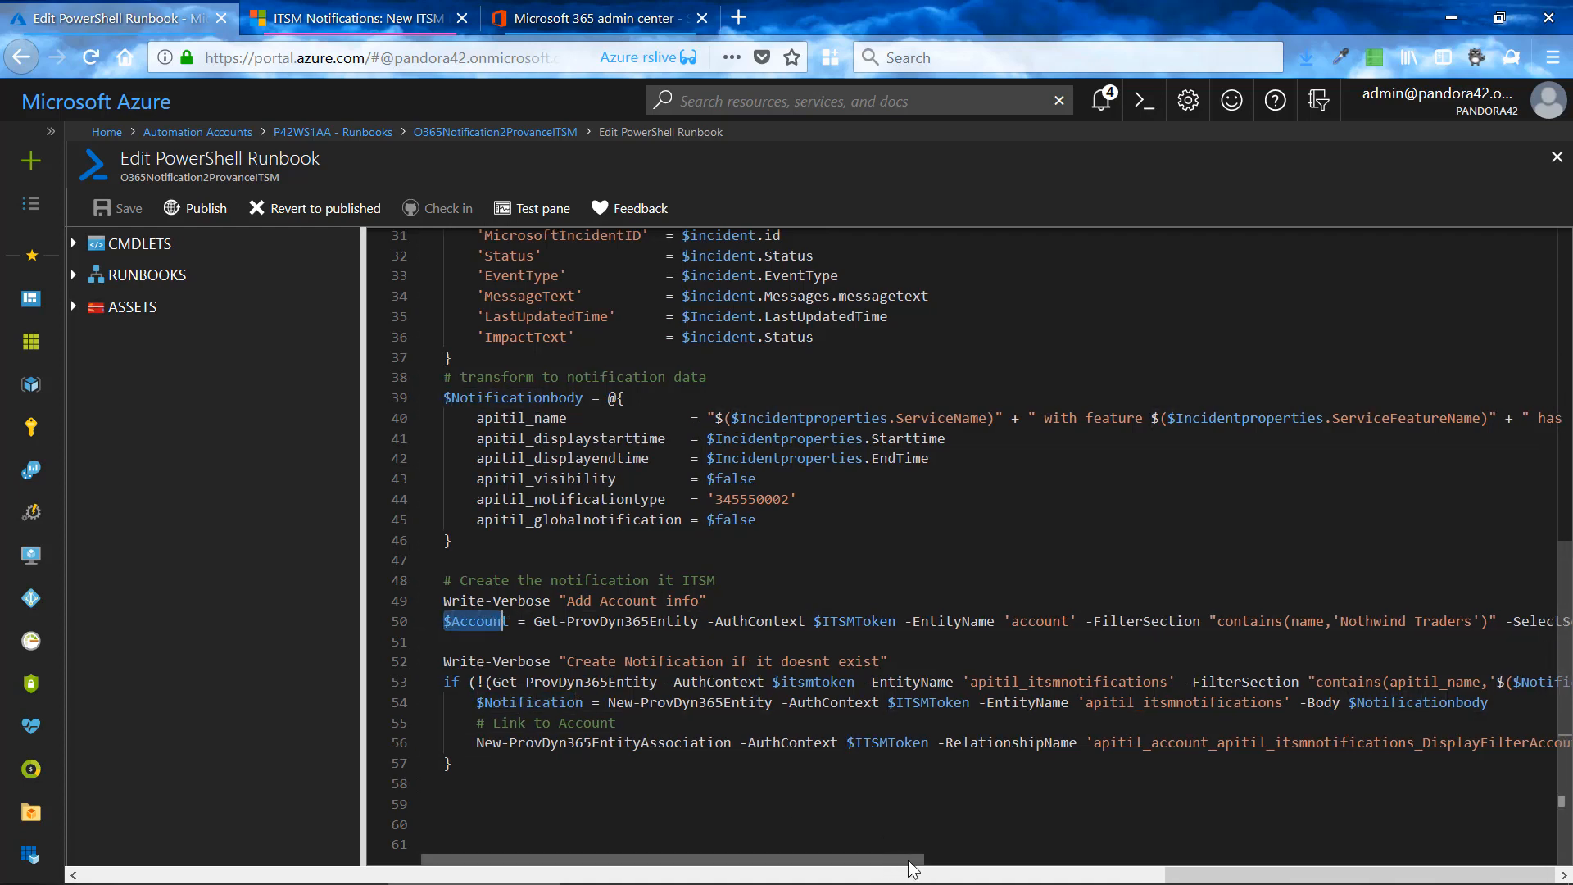
- Highlight apitil_account_apitil in the relationship name, and go to the end of the New-ProvDyn365EntityAssociation line
{"action": "left_click_drag", "start_coordinate": [901, 859], "coordinate": [1067, 869]}
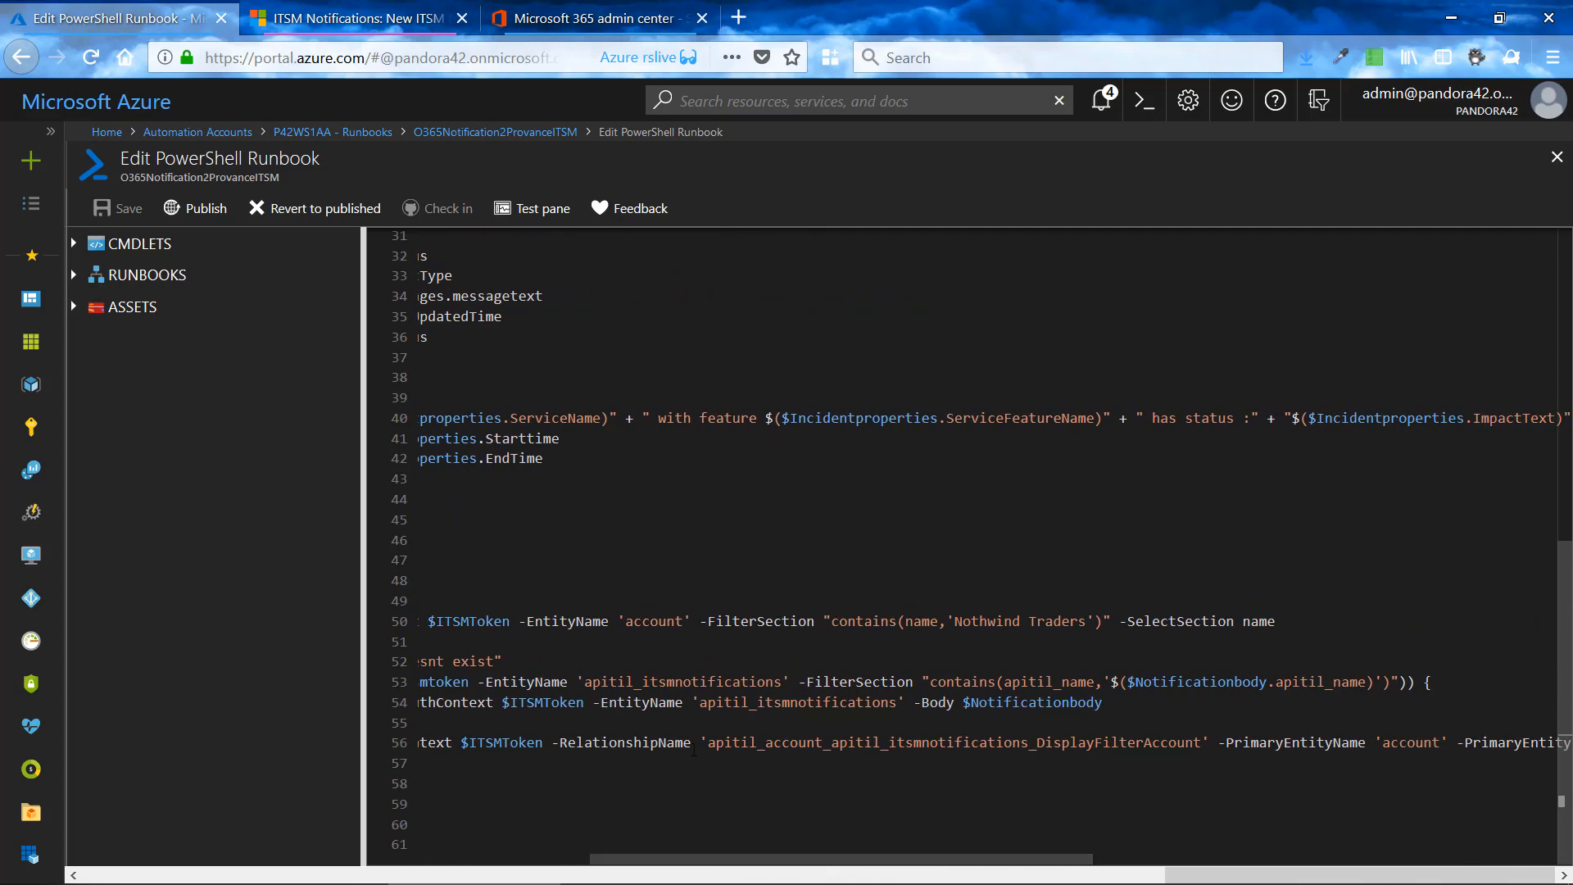
{"action": "left_click_drag", "start_coordinate": [703, 742], "coordinate": [1267, 744]}
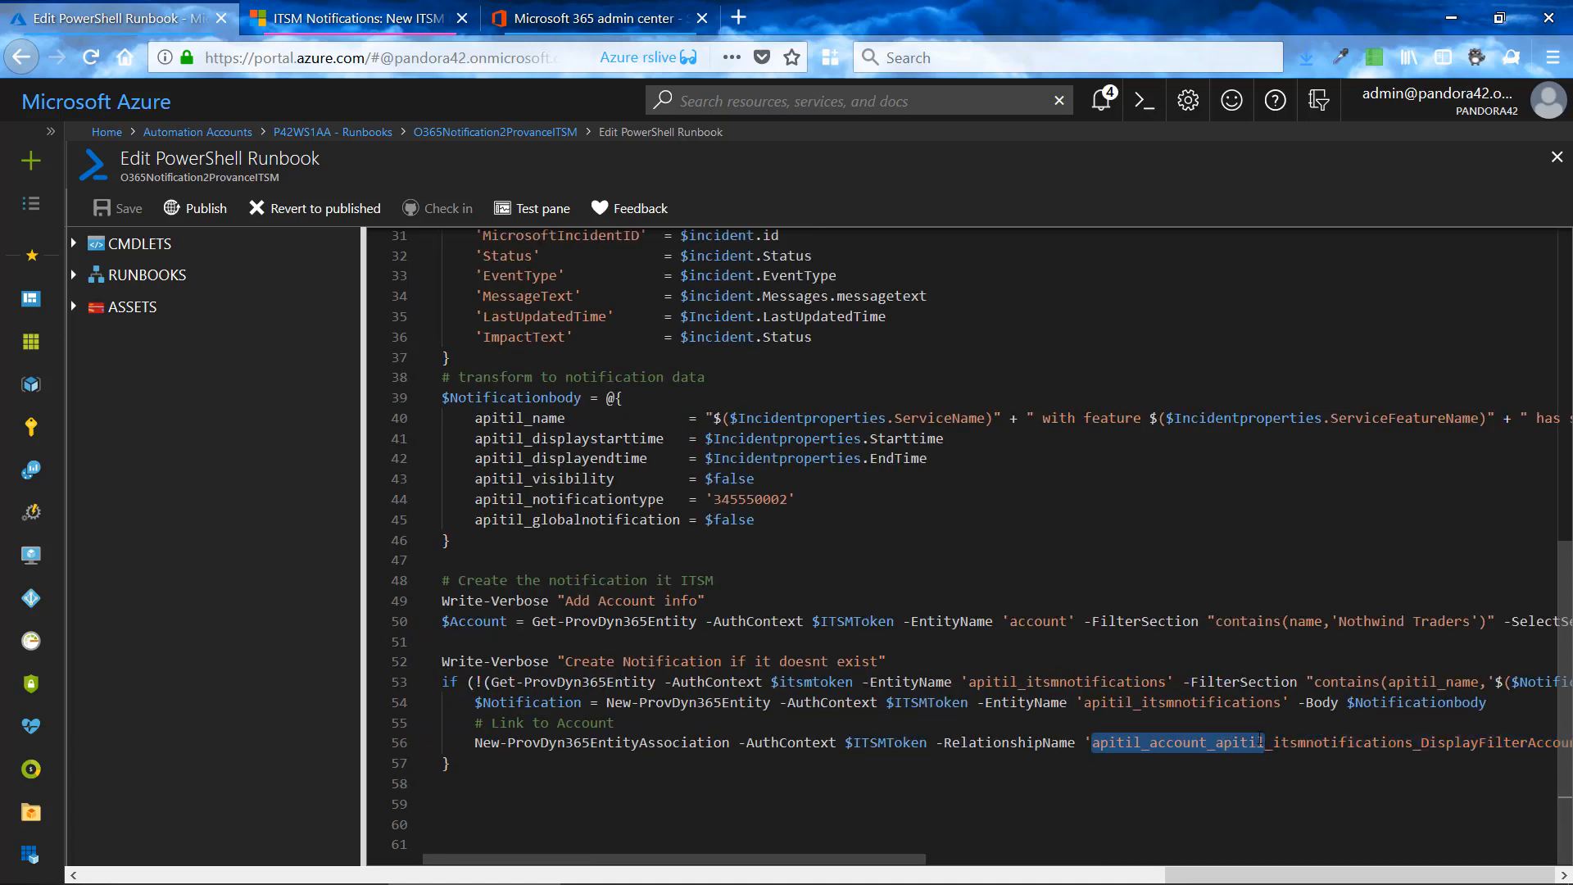
{"action": "key", "text": "End"}
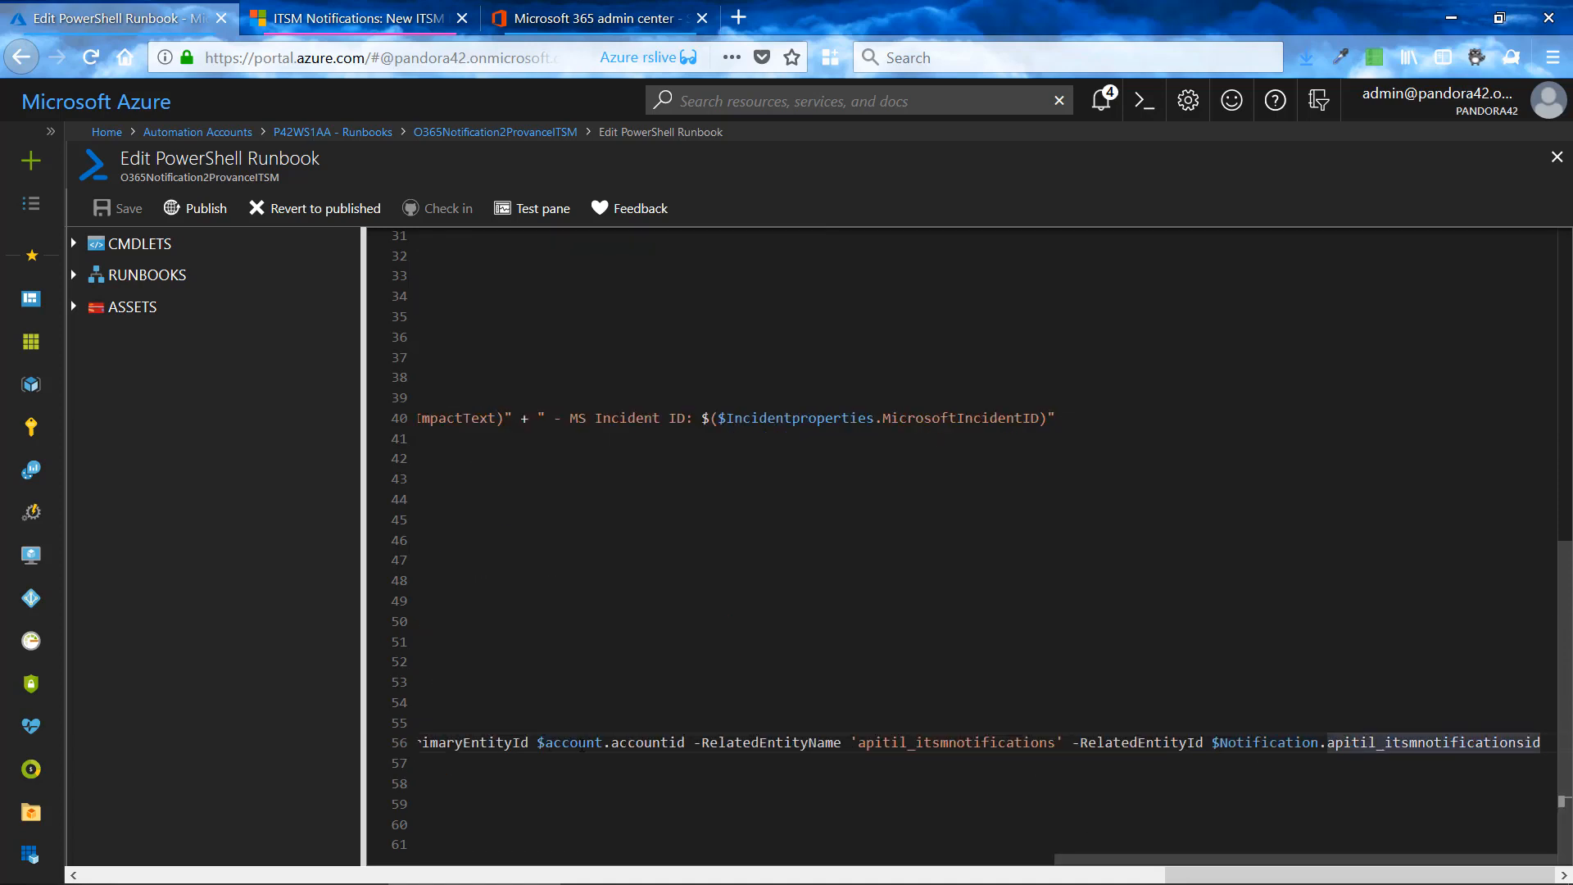
- Go to the runbook's last line and examine the primary and related entity parameters of the New-ProvDyn365EntityAssociation command
{"action": "key", "text": "ctrl+End"}
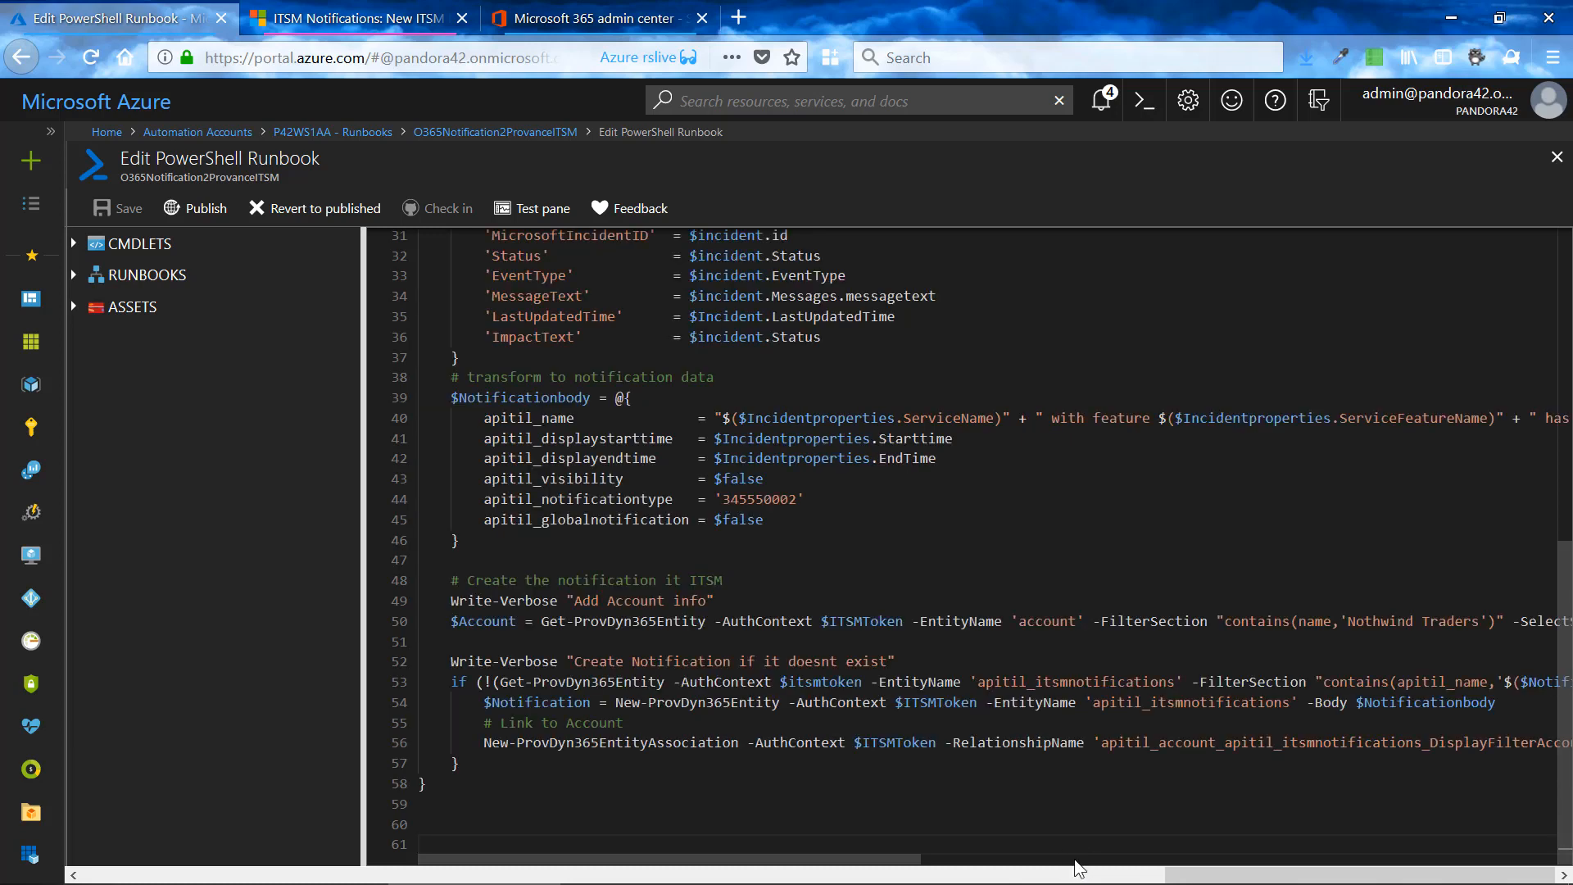
{"action": "left_click_drag", "start_coordinate": [863, 870], "coordinate": [1247, 878]}
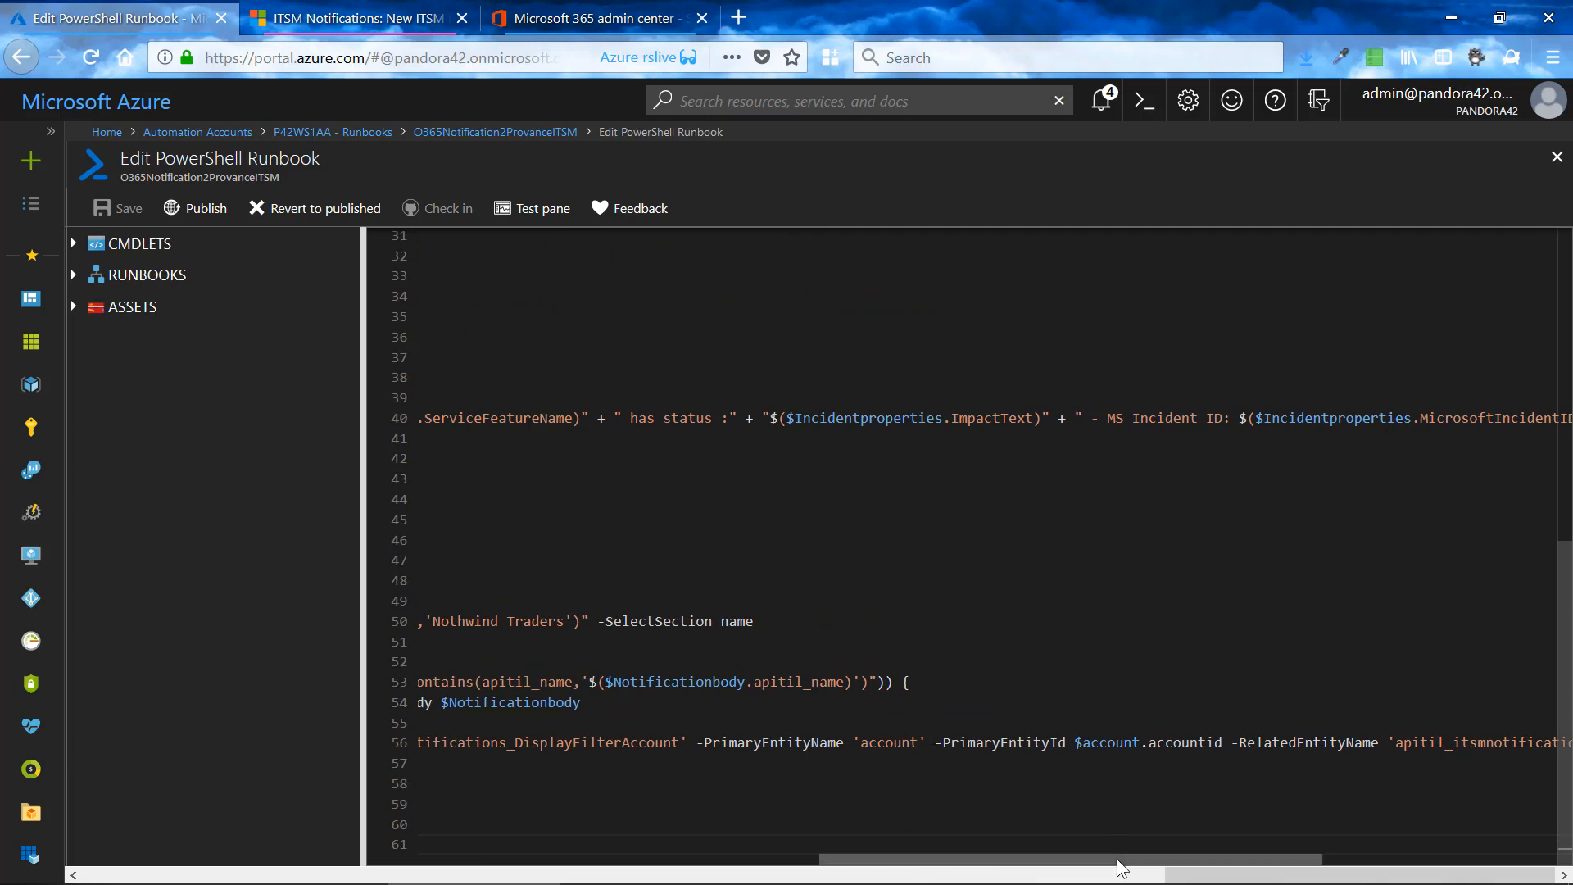
{"action": "left_click_drag", "start_coordinate": [1100, 859], "coordinate": [1209, 859]}
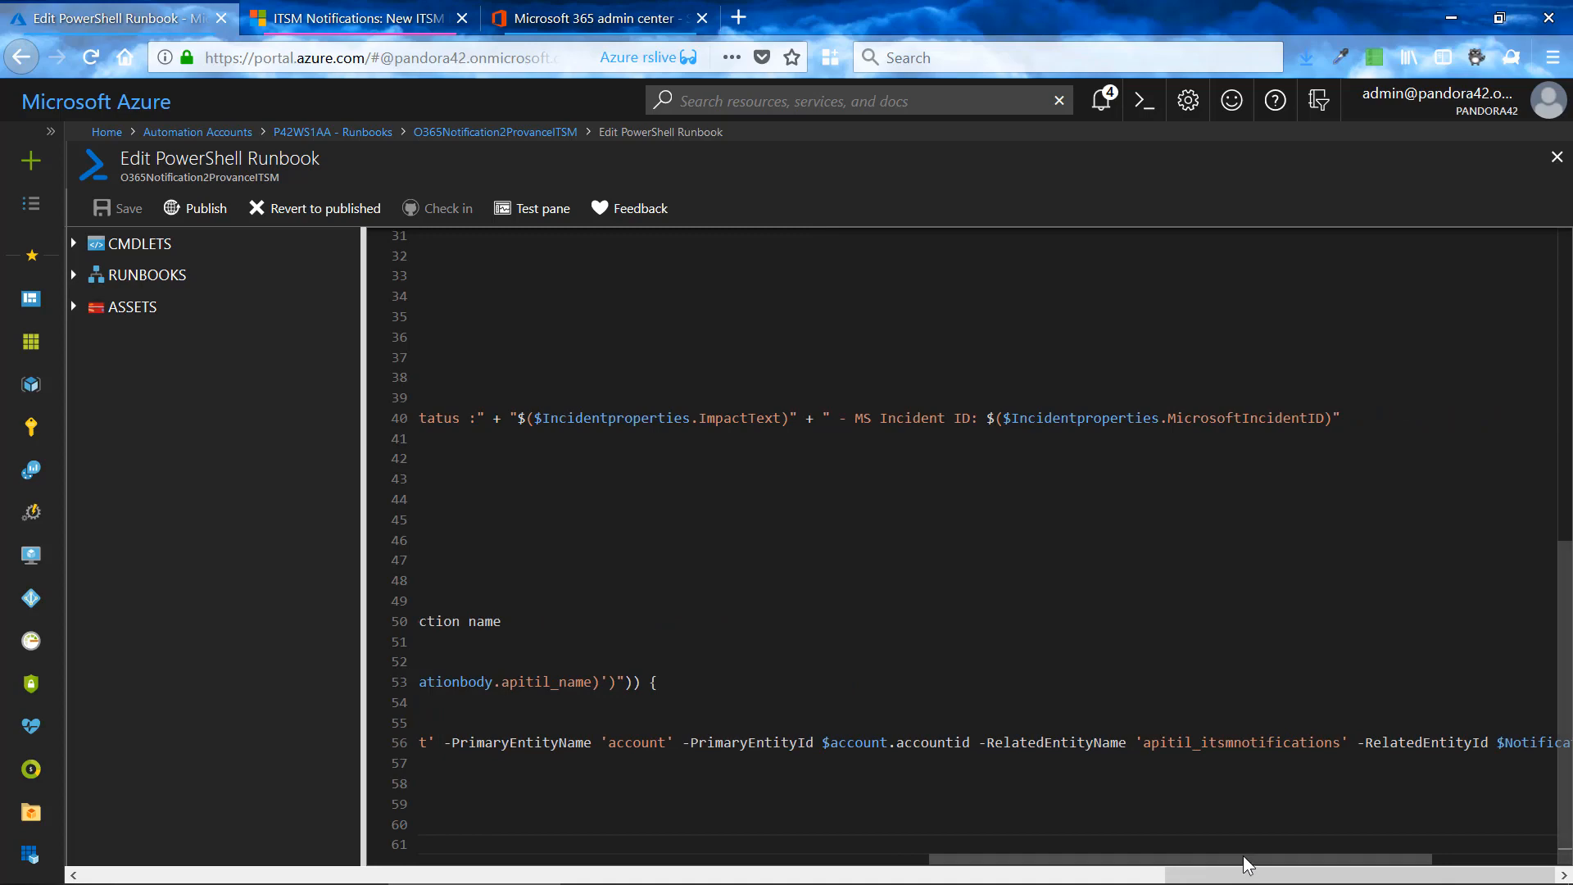
{"action": "left_click_drag", "start_coordinate": [1250, 859], "coordinate": [1410, 868]}
{"action": "left_click_drag", "start_coordinate": [1286, 860], "coordinate": [564, 862]}
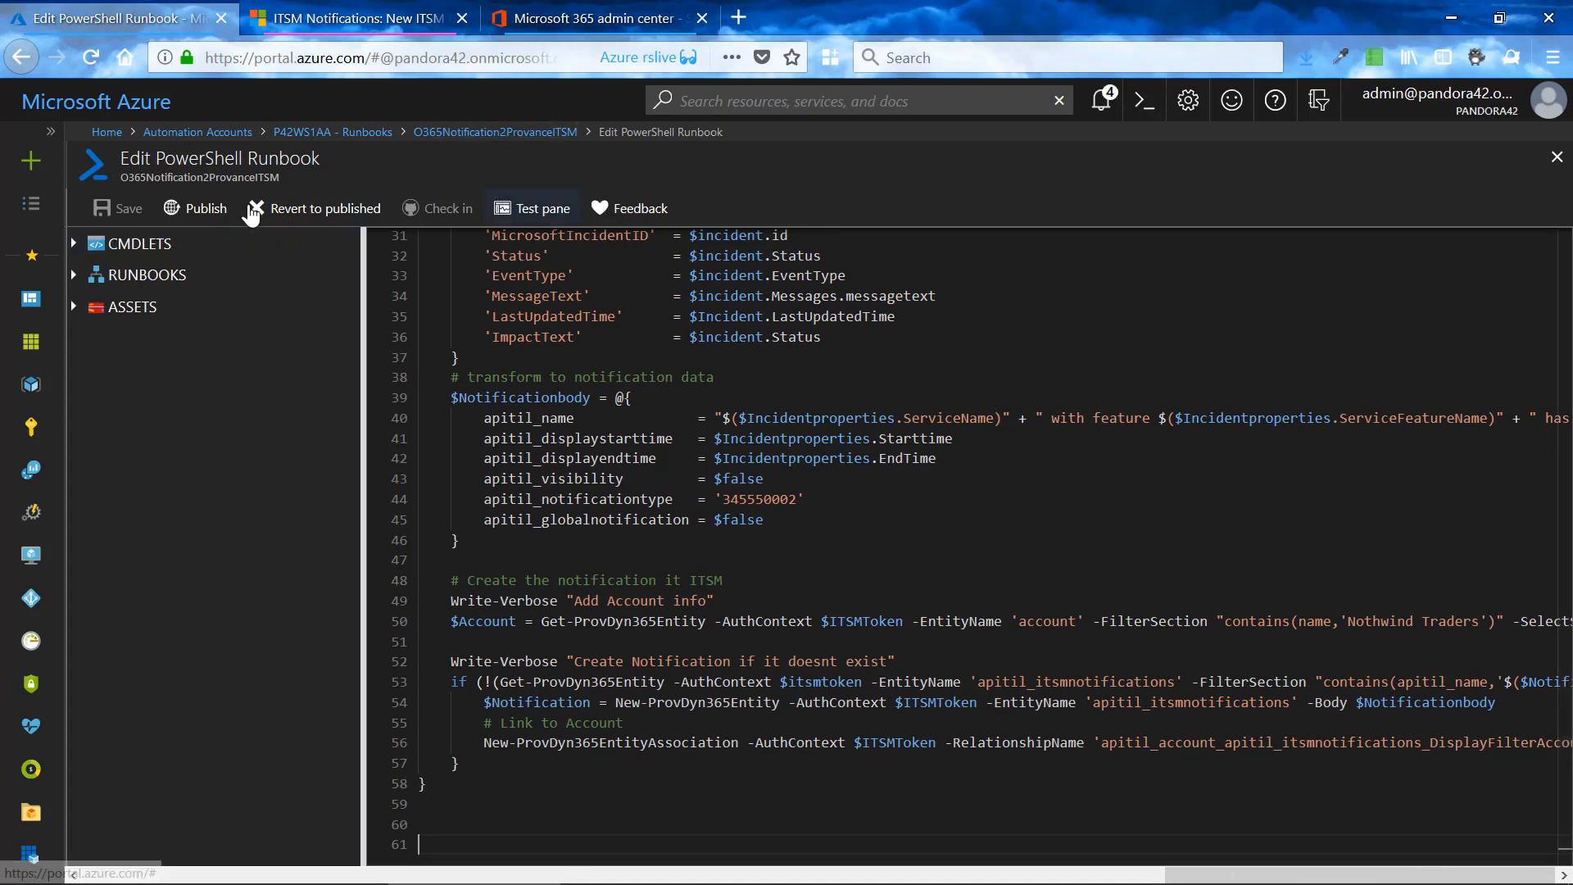
- Publish the O365Notification2ProvanceITSM runbook over its previous version, and switch to Dynamics 365 to open the Active ITSM Notifications list
{"action": "left_click", "coordinate": [203, 210]}
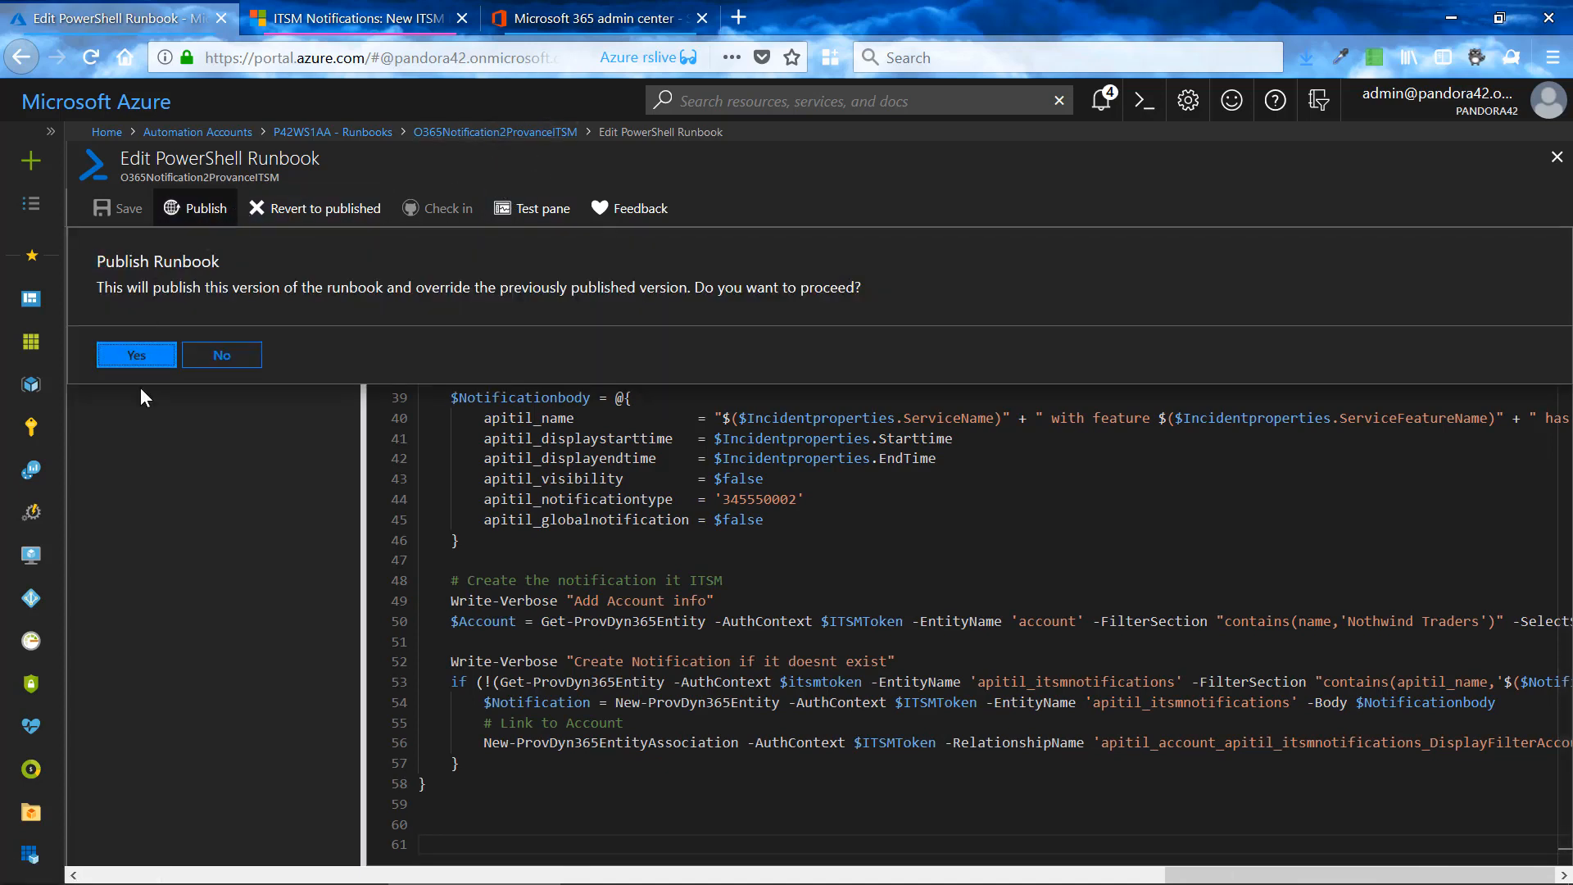
{"action": "left_click", "coordinate": [138, 354]}
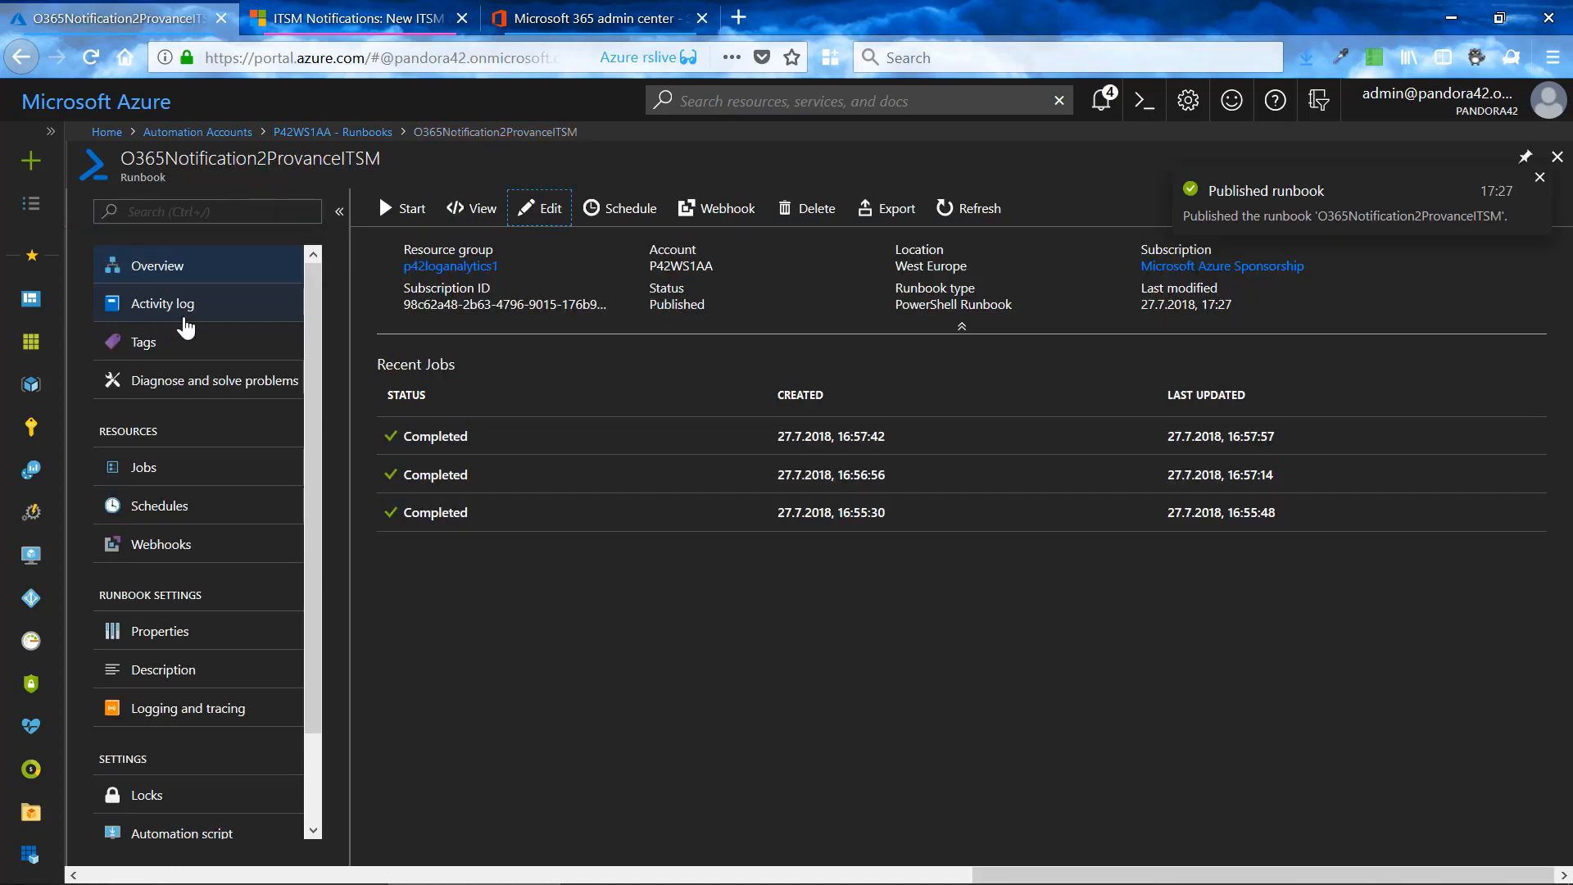
{"action": "left_click", "coordinate": [383, 23]}
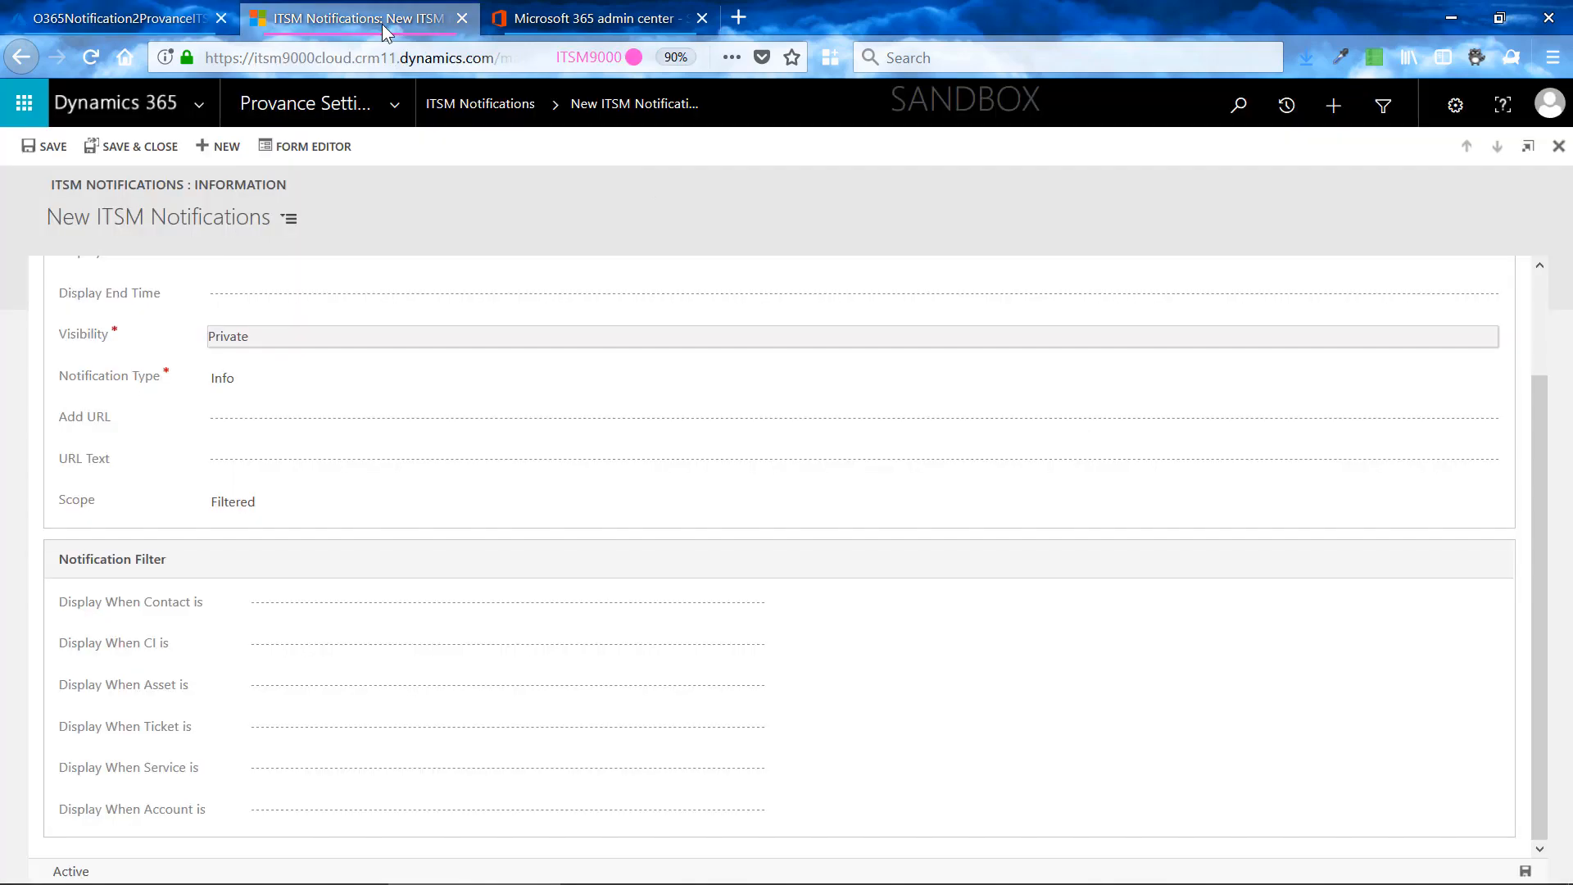
{"action": "left_click", "coordinate": [456, 108]}
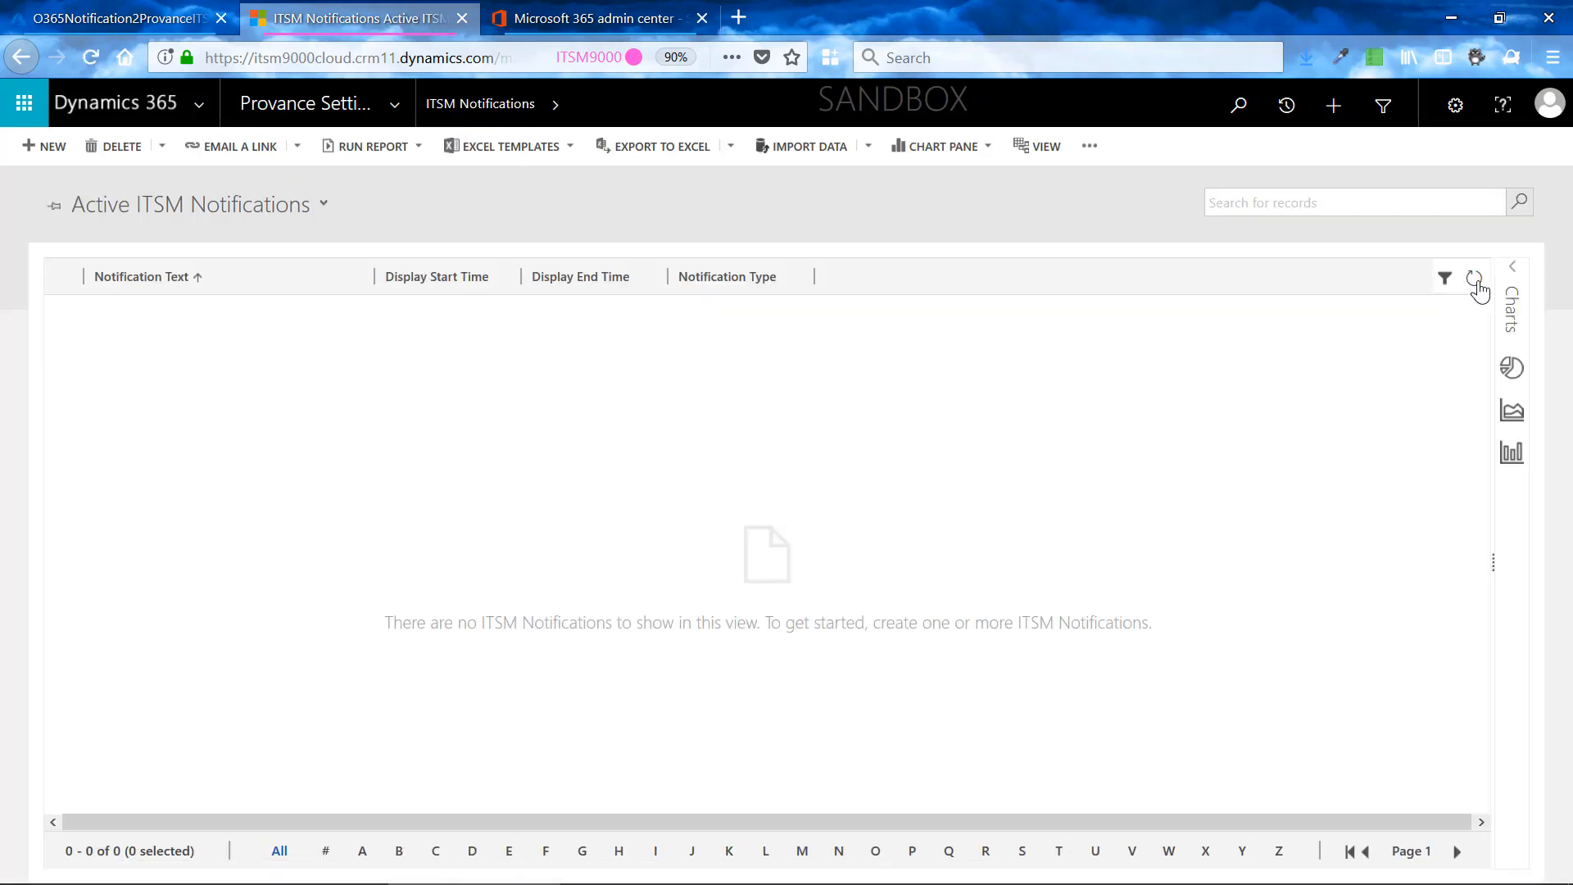
- Switch to the Azure portal, start the published runbook with Azure as the run location, and return to the runbook's overview
{"action": "left_click", "coordinate": [118, 20]}
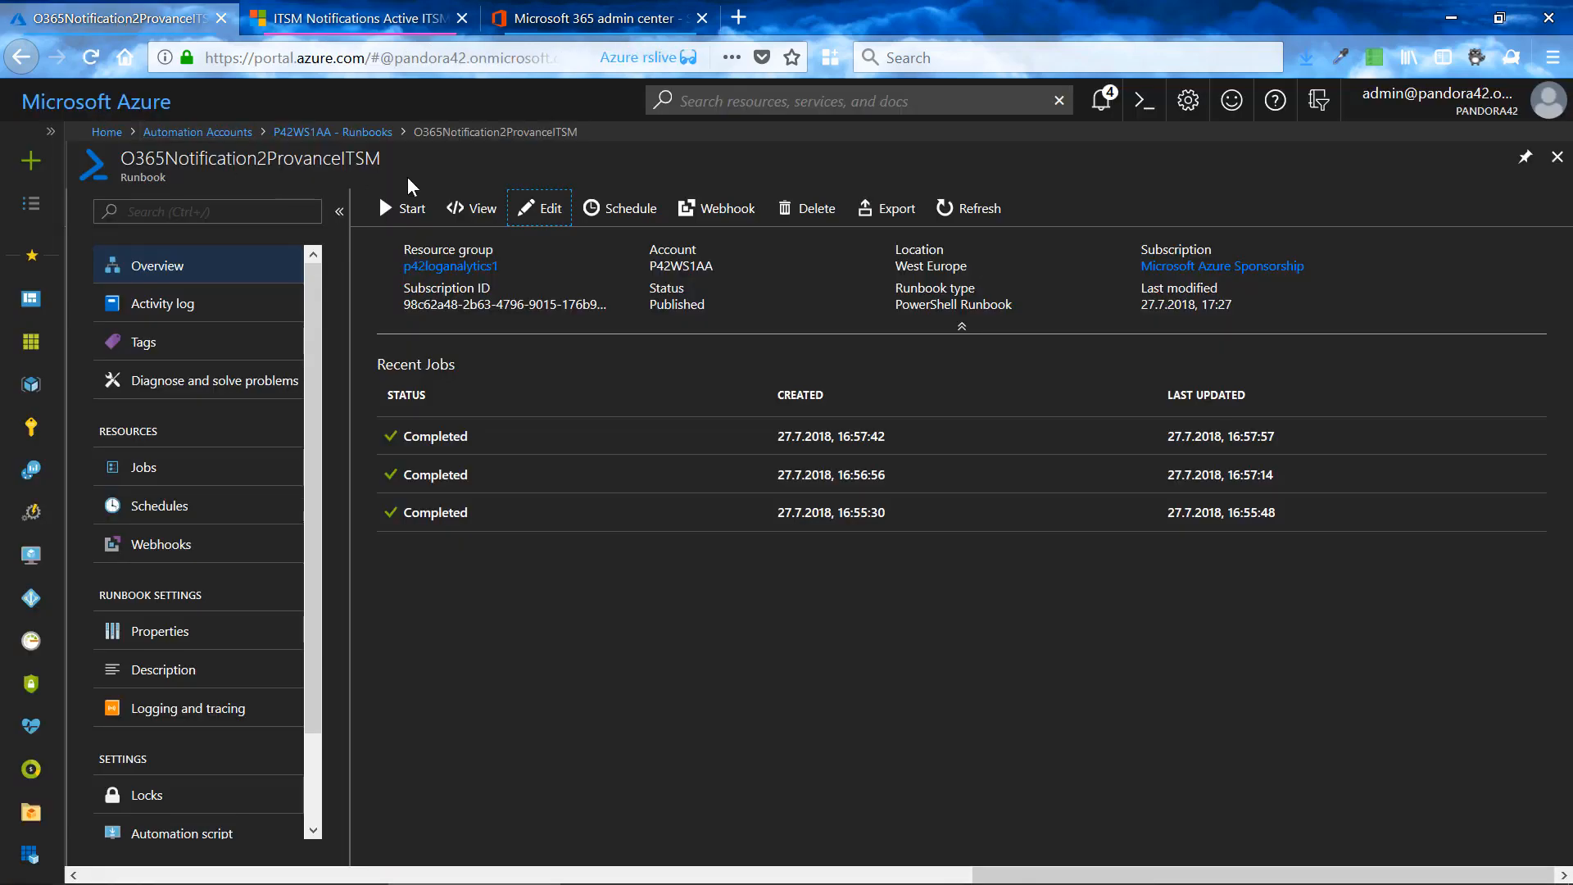
{"action": "left_click", "coordinate": [401, 208]}
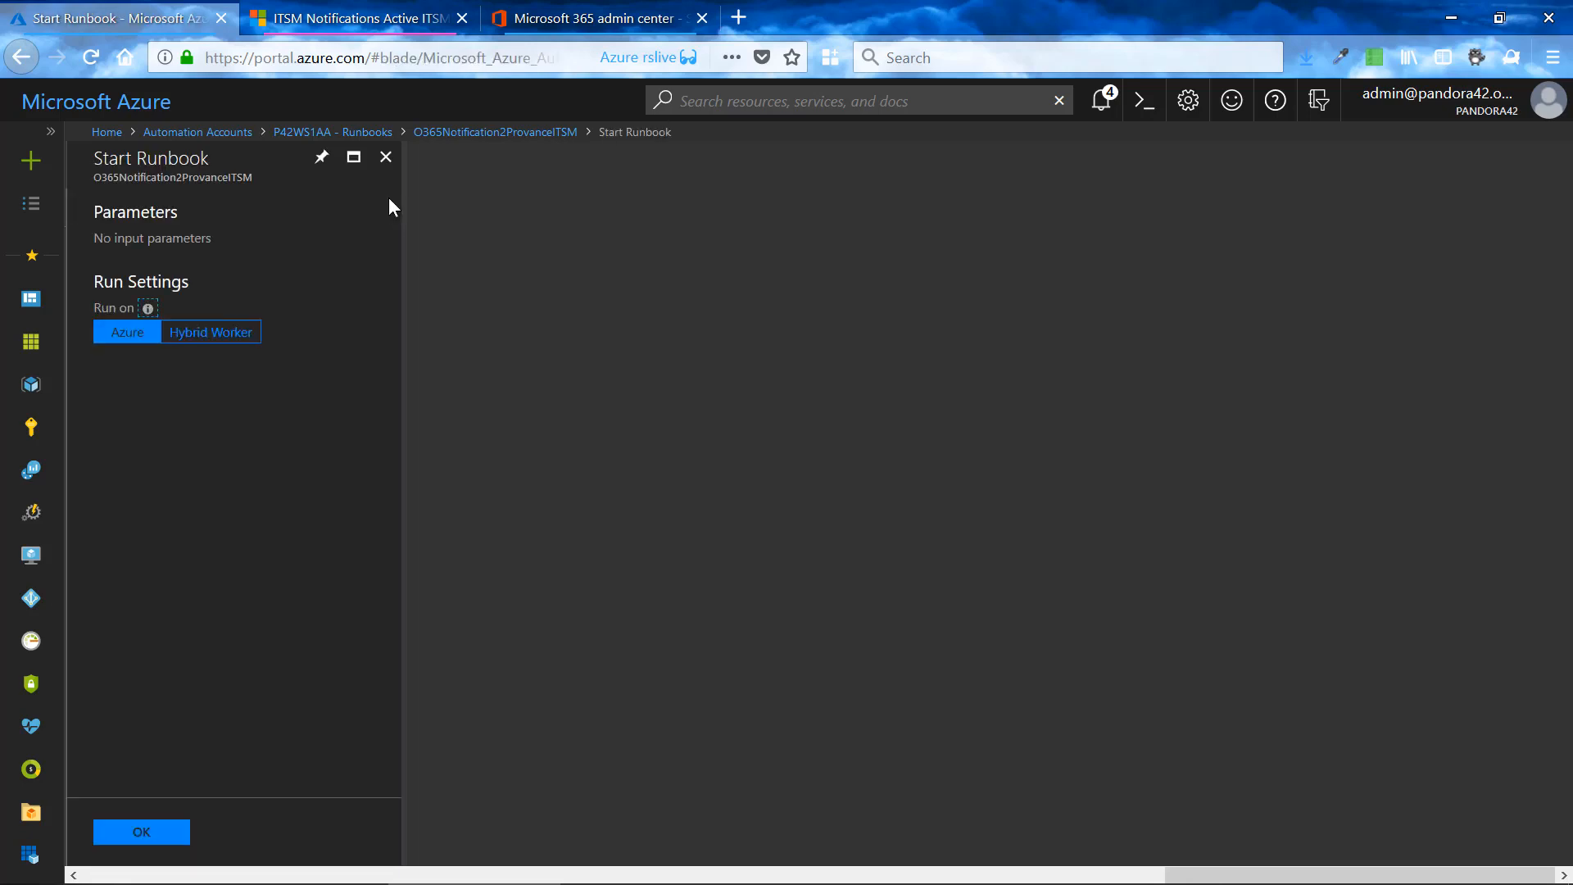
{"action": "left_click", "coordinate": [141, 834]}
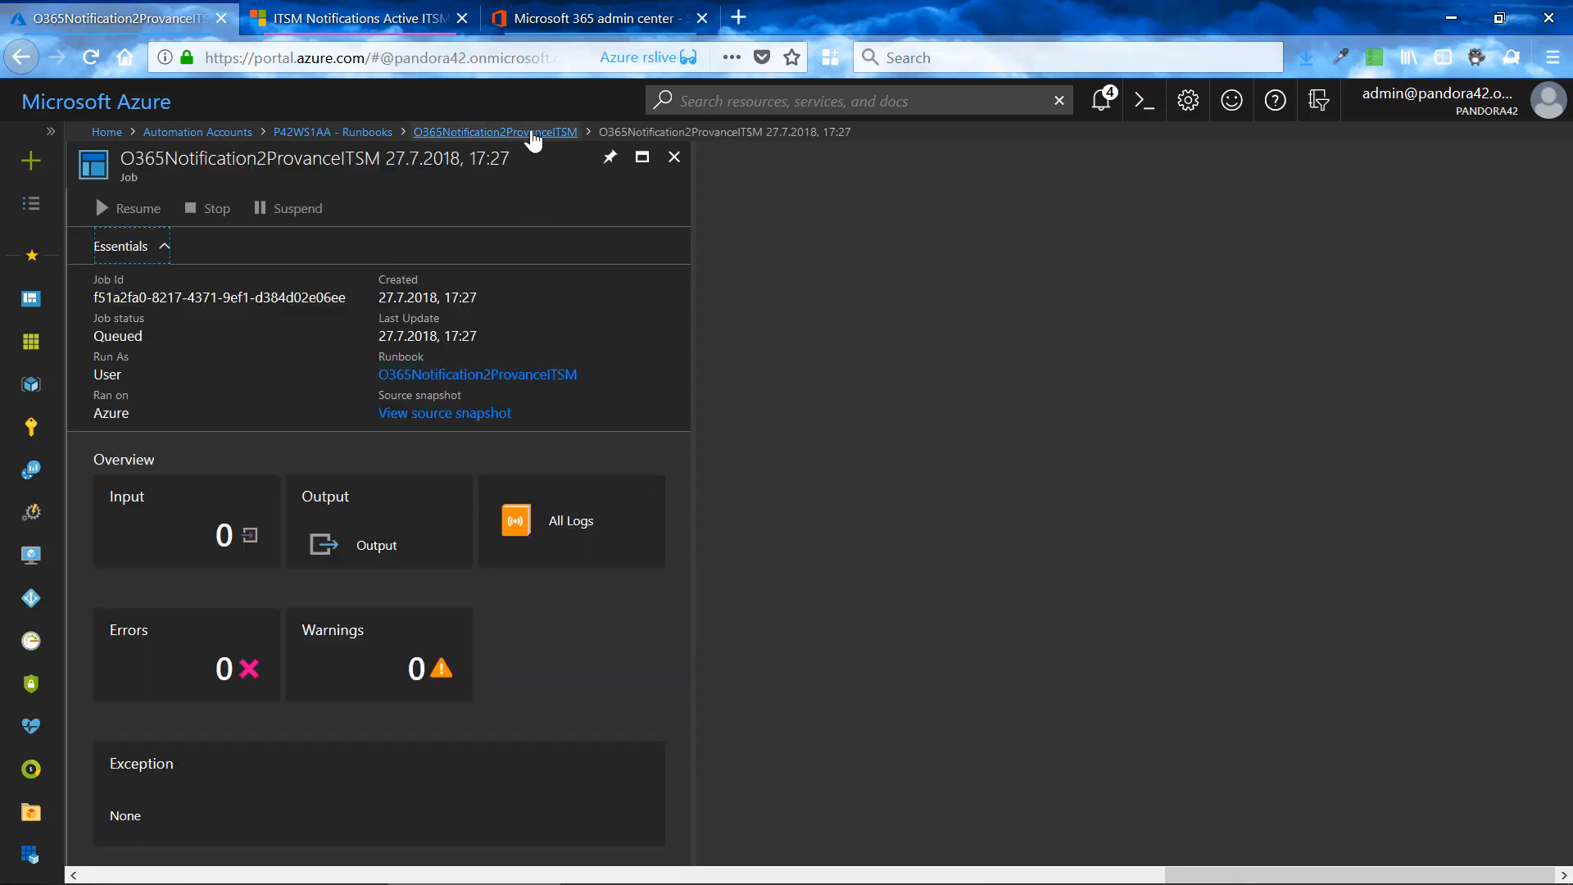
{"action": "left_click", "coordinate": [532, 133]}
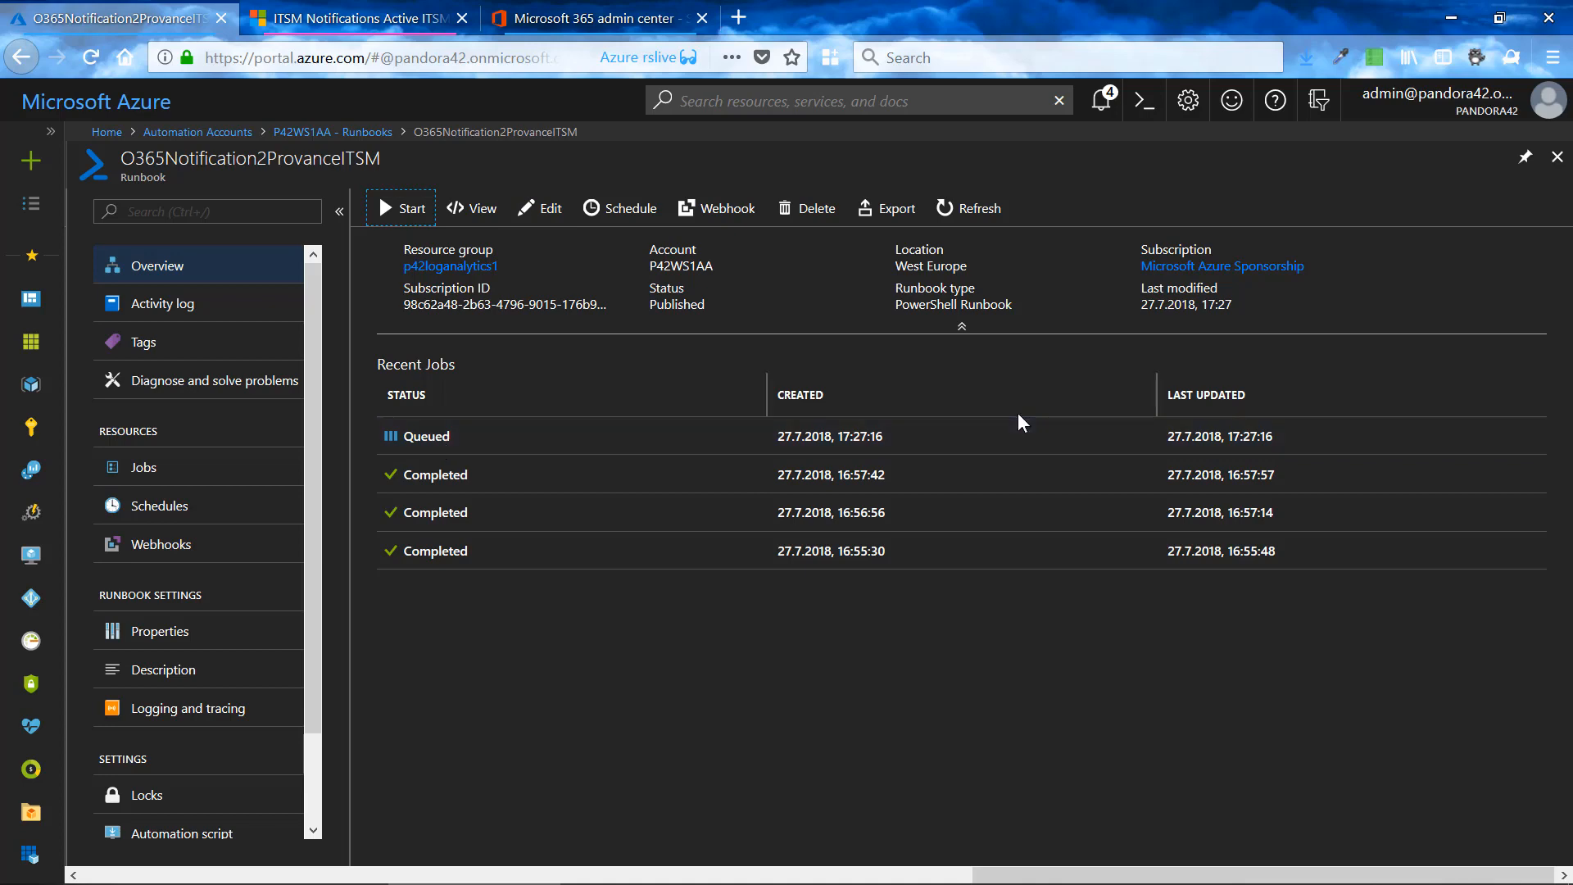
- Switch to the Microsoft 365 admin center, expand the Skype for Business advisories, and highlight the ID of the federation issue
{"action": "left_click", "coordinate": [558, 25]}
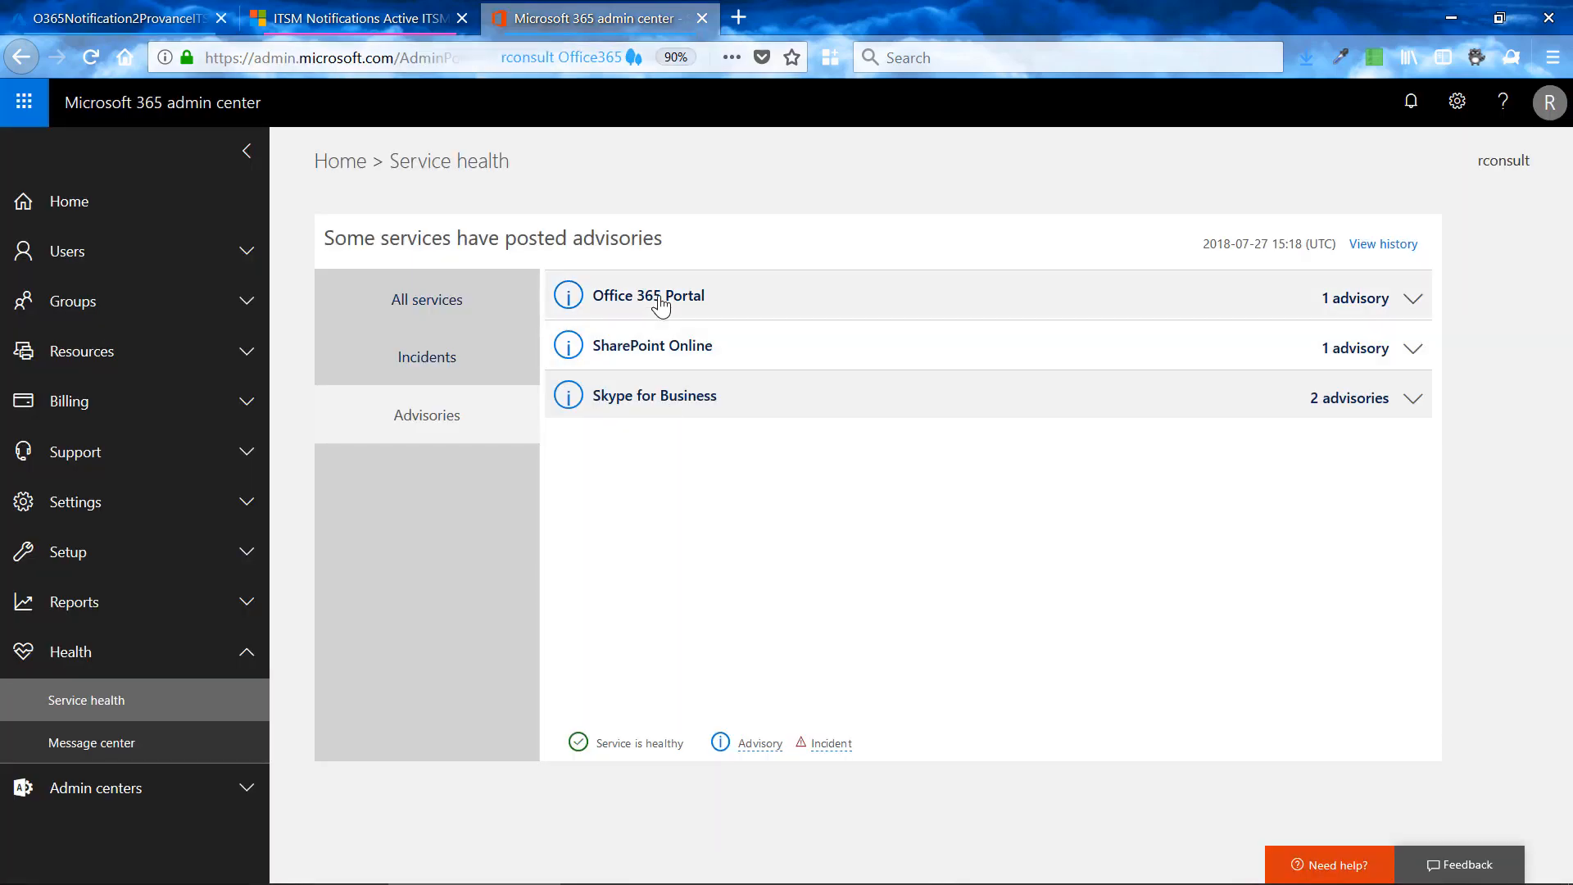
{"action": "left_click", "coordinate": [638, 406]}
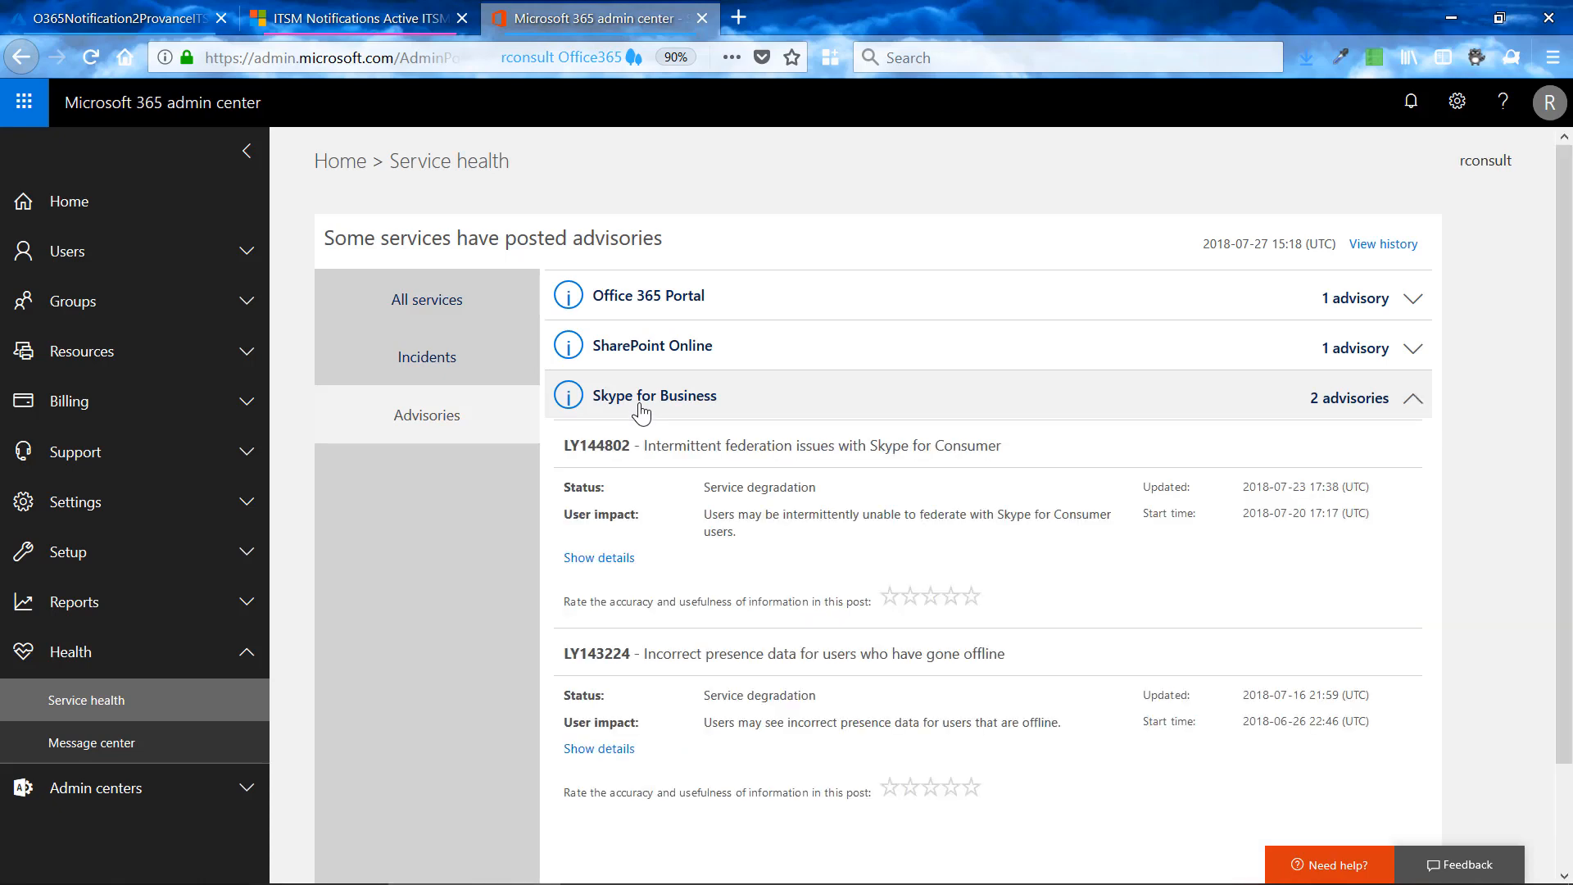
{"action": "left_click_drag", "start_coordinate": [567, 447], "coordinate": [635, 447]}
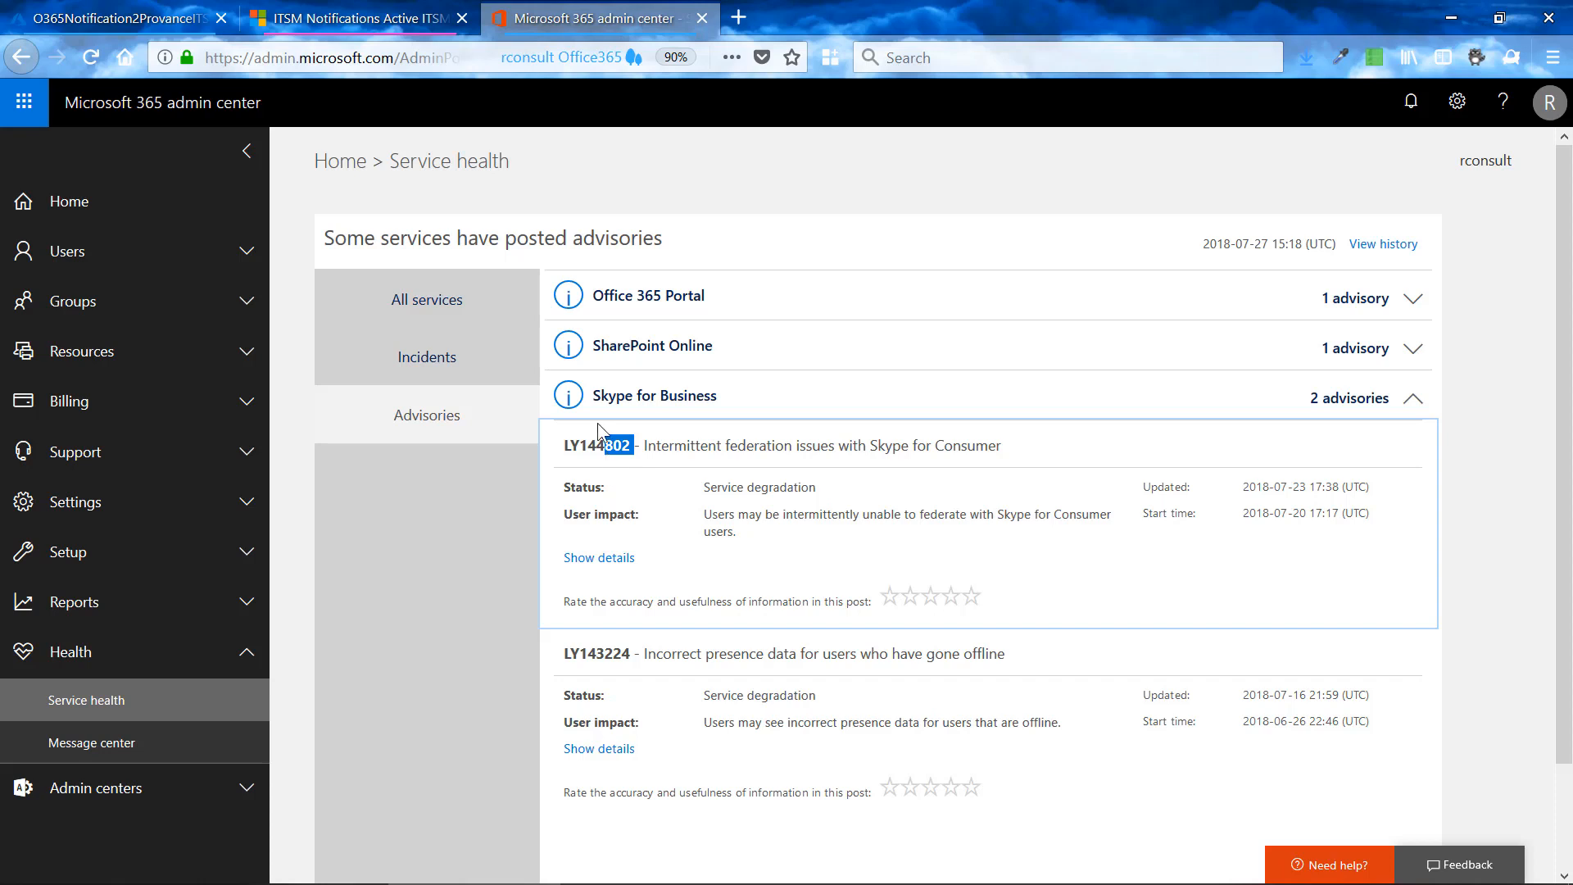
- Refresh the runbook's recent jobs in Azure, and reload the Dynamics 365 notifications list with a wider Notification Text column
{"action": "left_click", "coordinate": [127, 20]}
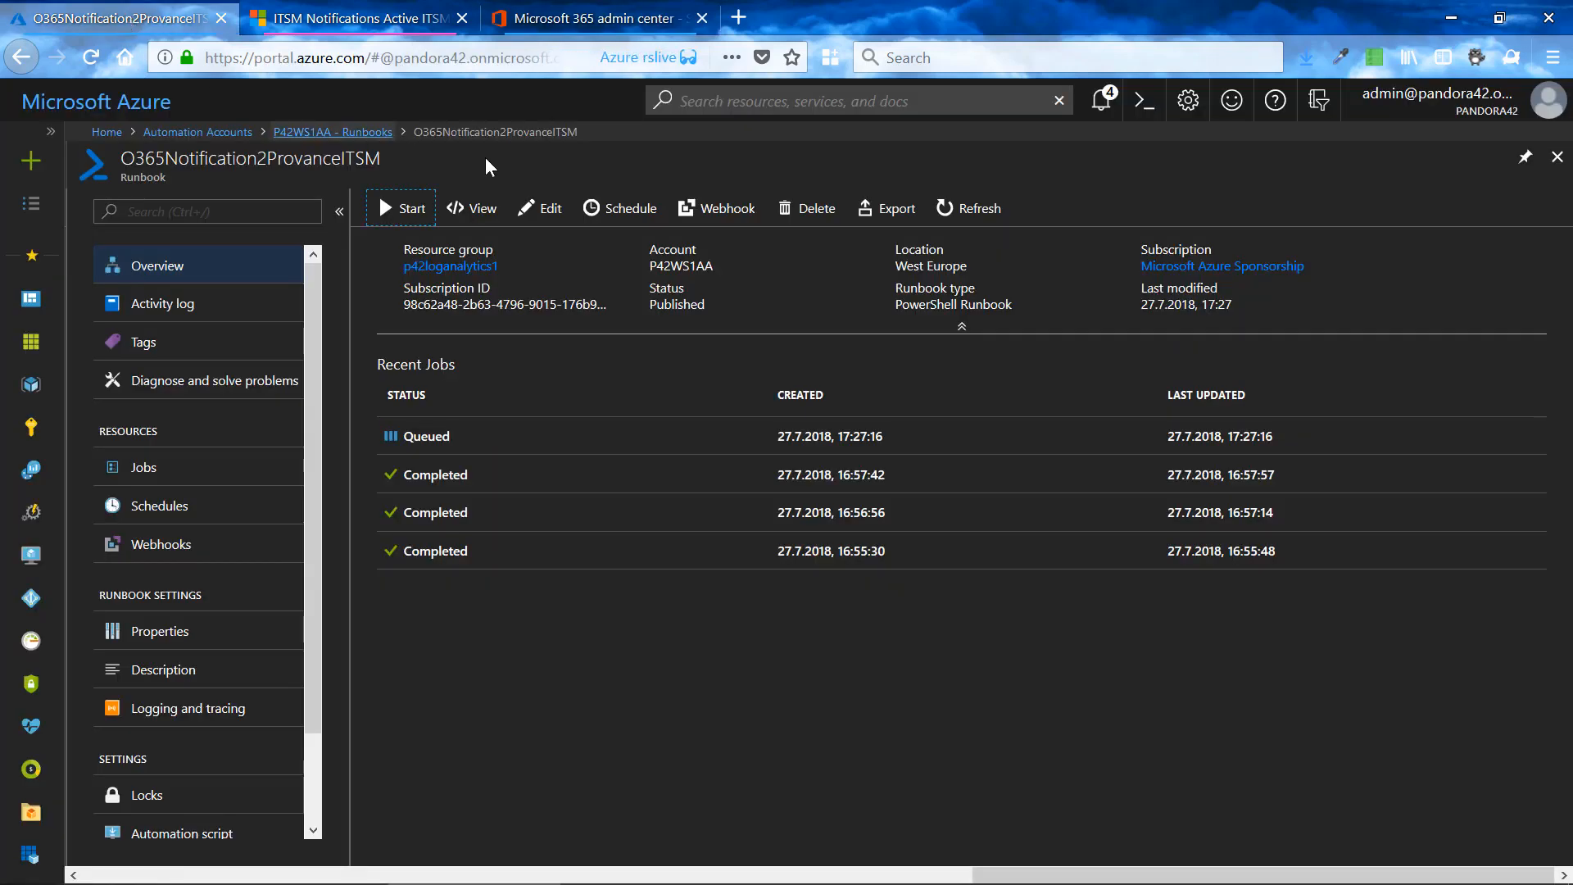
{"action": "left_click", "coordinate": [951, 215]}
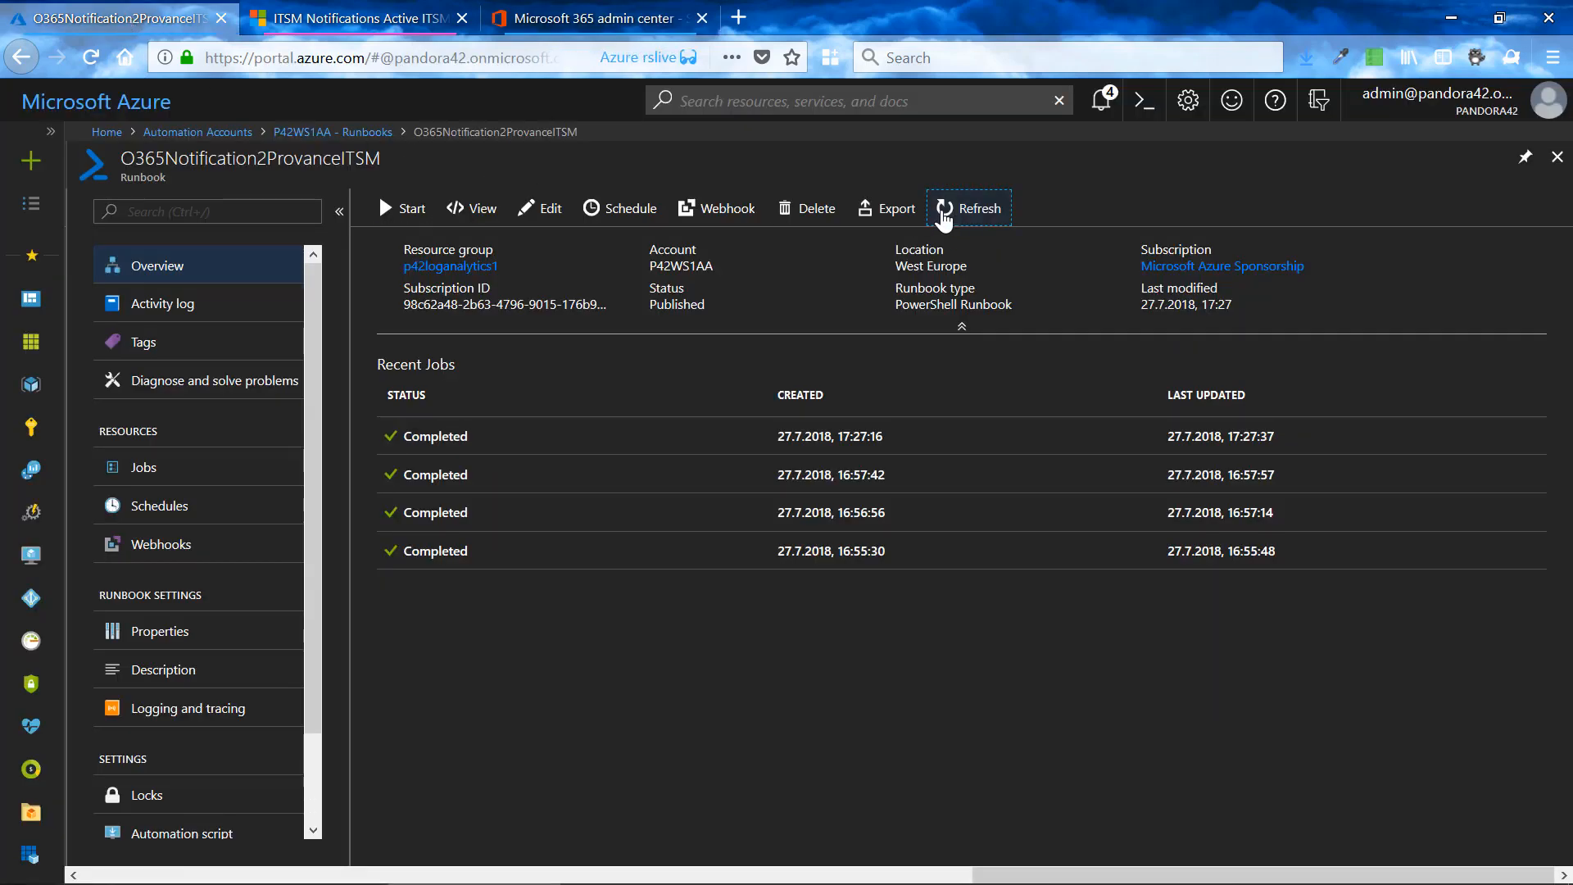
{"action": "left_click", "coordinate": [407, 20]}
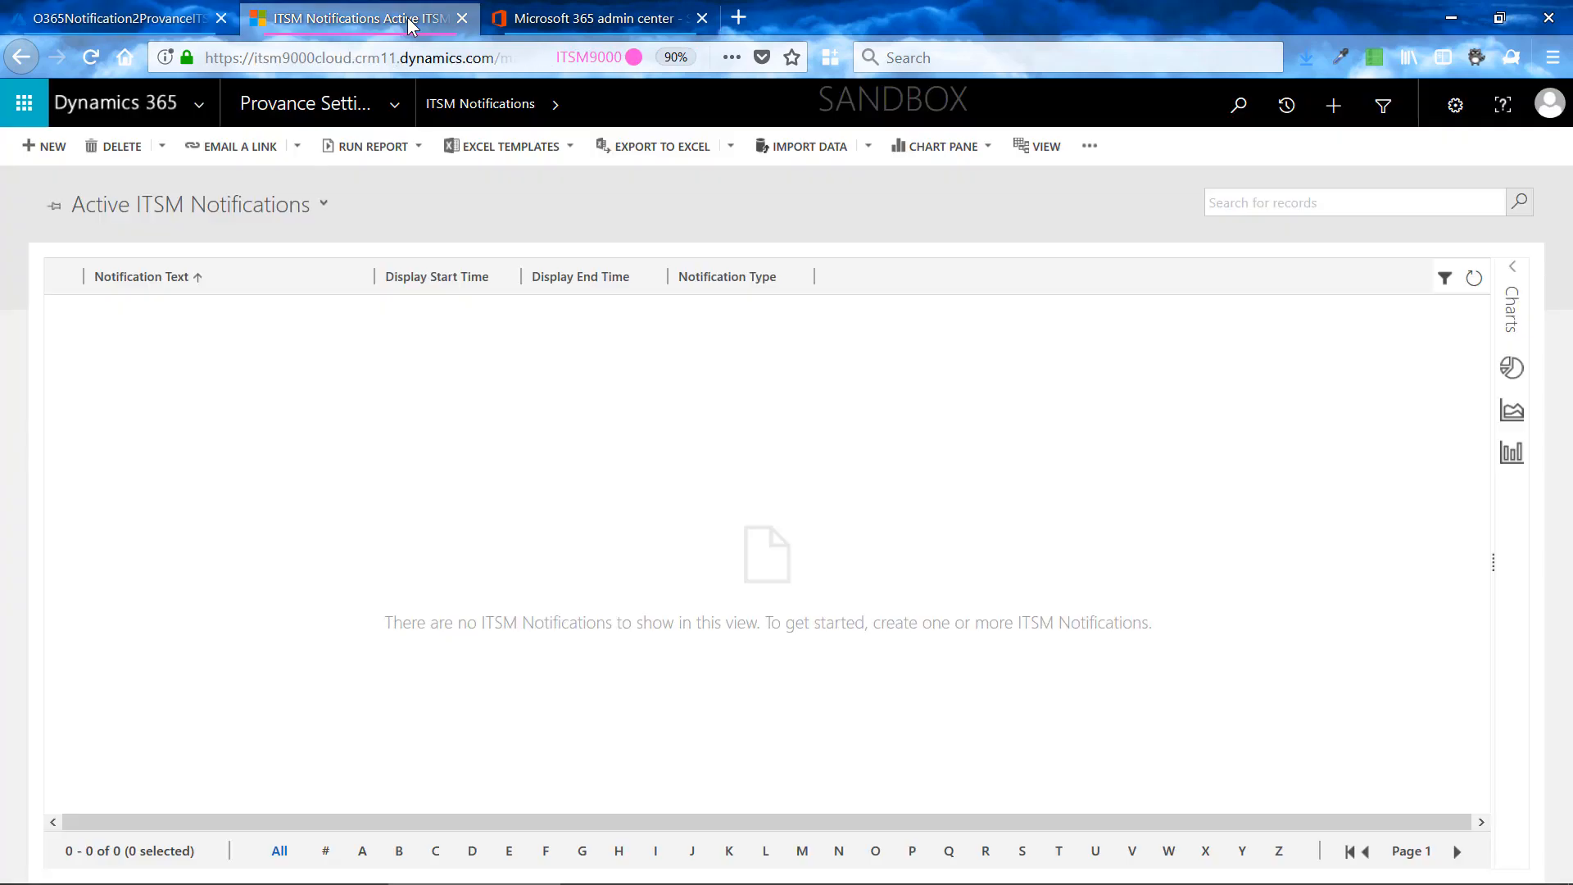
{"action": "left_click", "coordinate": [1474, 278]}
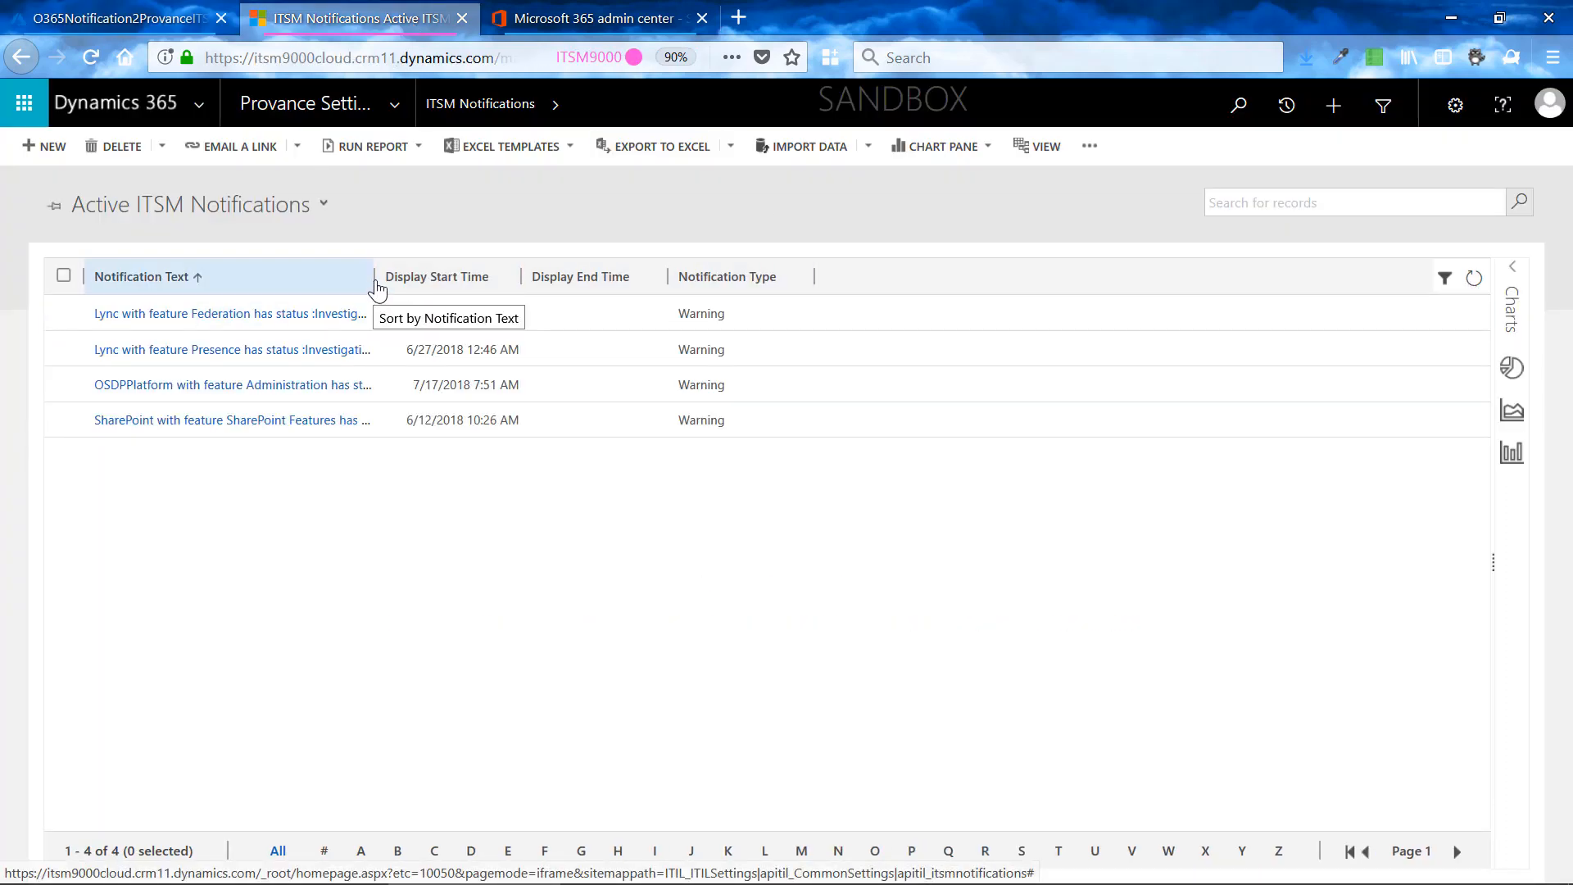
{"action": "left_click_drag", "start_coordinate": [370, 271], "coordinate": [858, 268]}
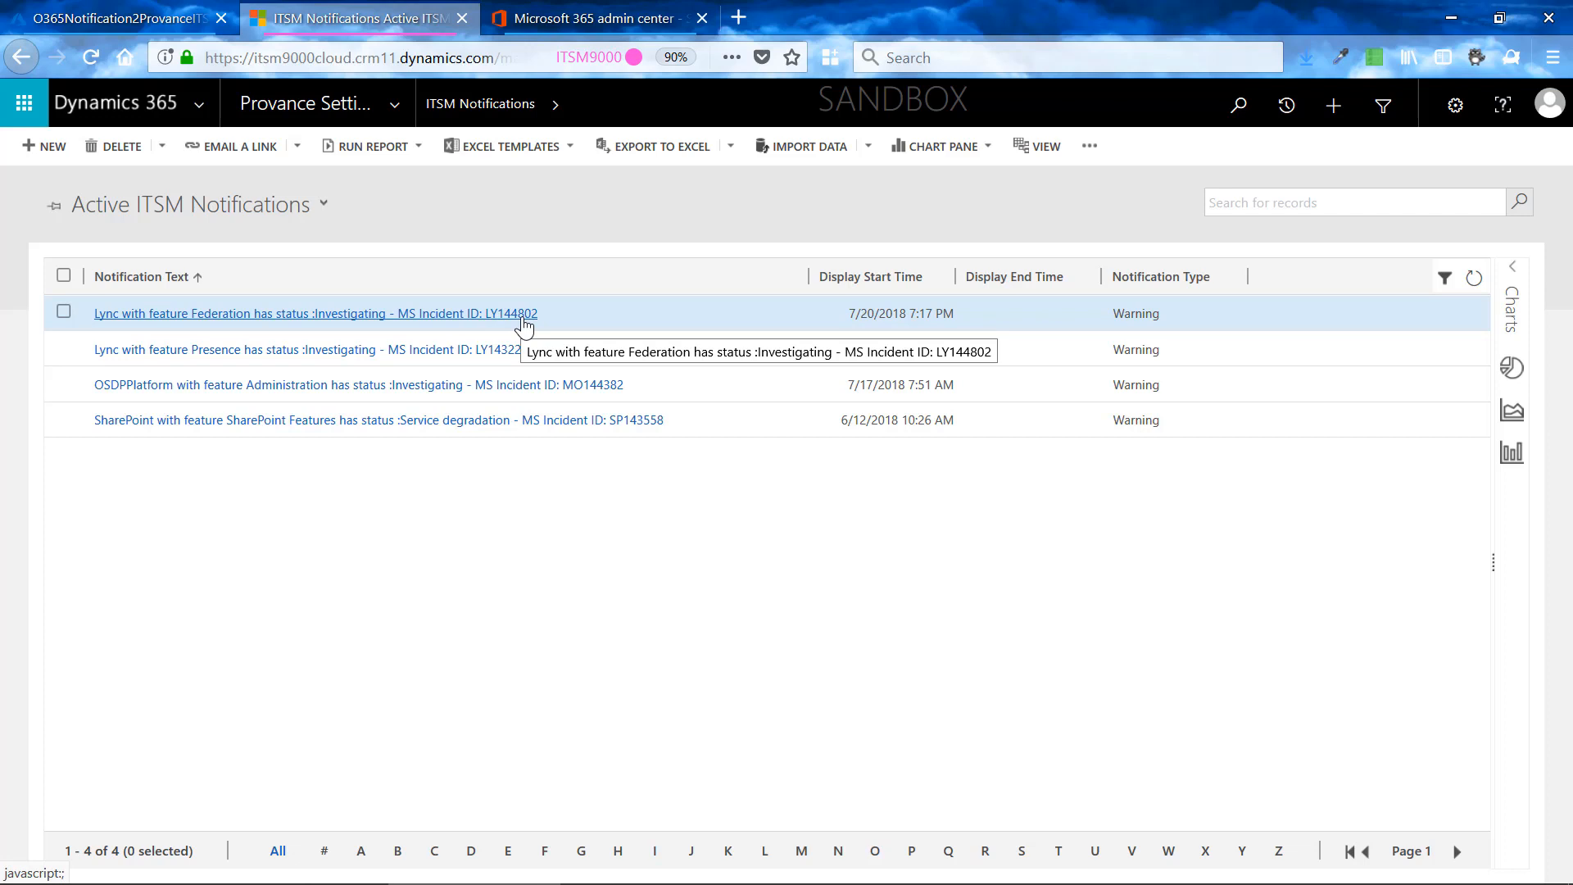
- Go to the incidents of the Service Management area and open the Nothwind Traders incident from the Active Incidents list
{"action": "left_click", "coordinate": [396, 104]}
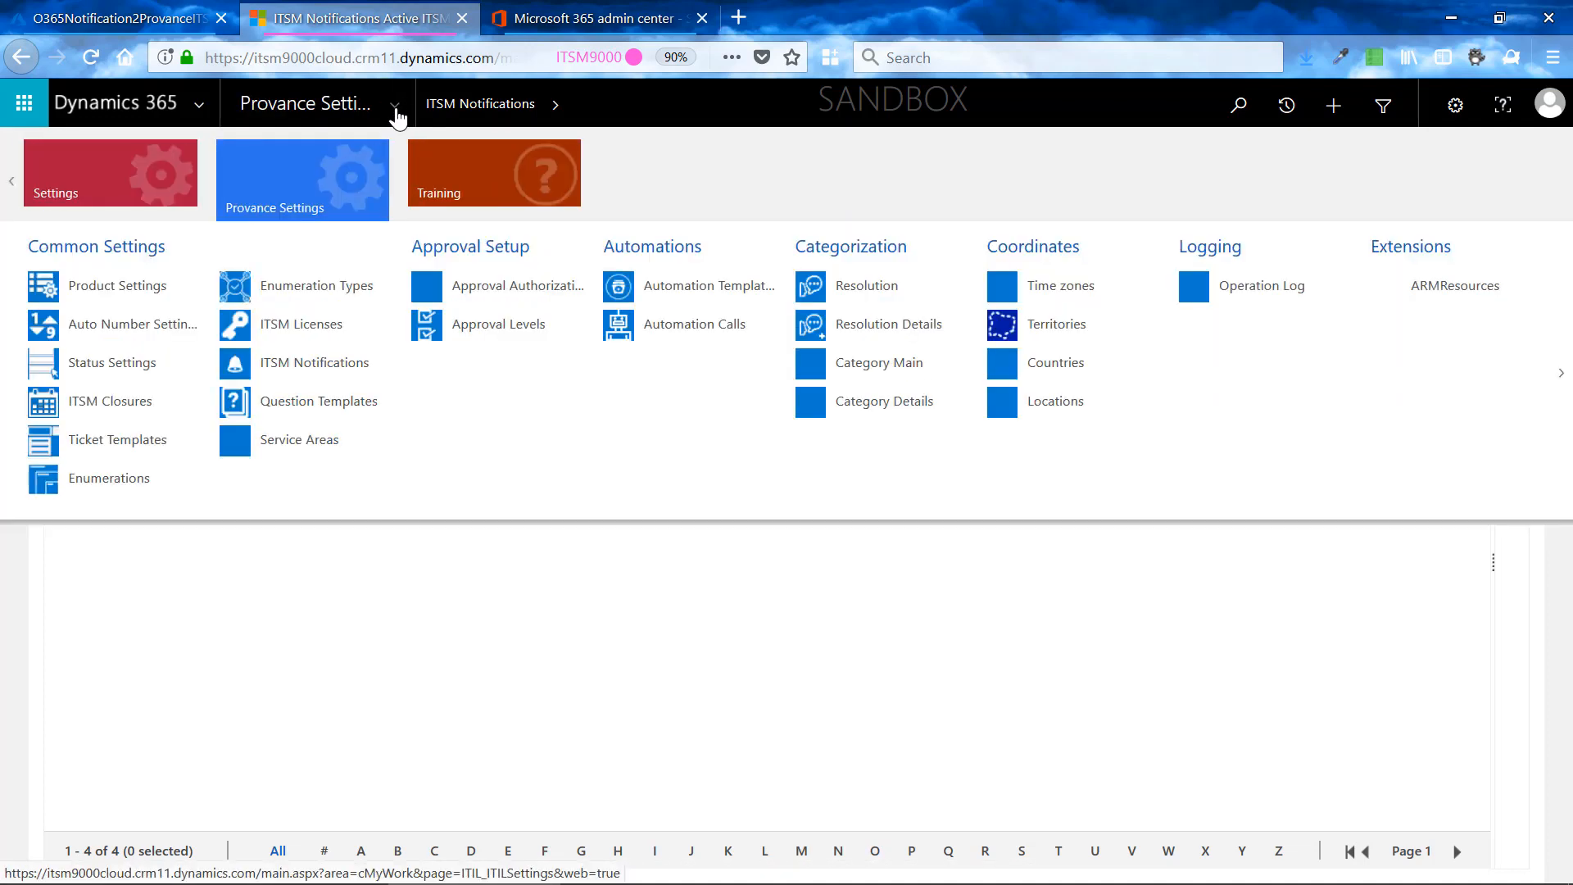
{"action": "left_click", "coordinate": [9, 185]}
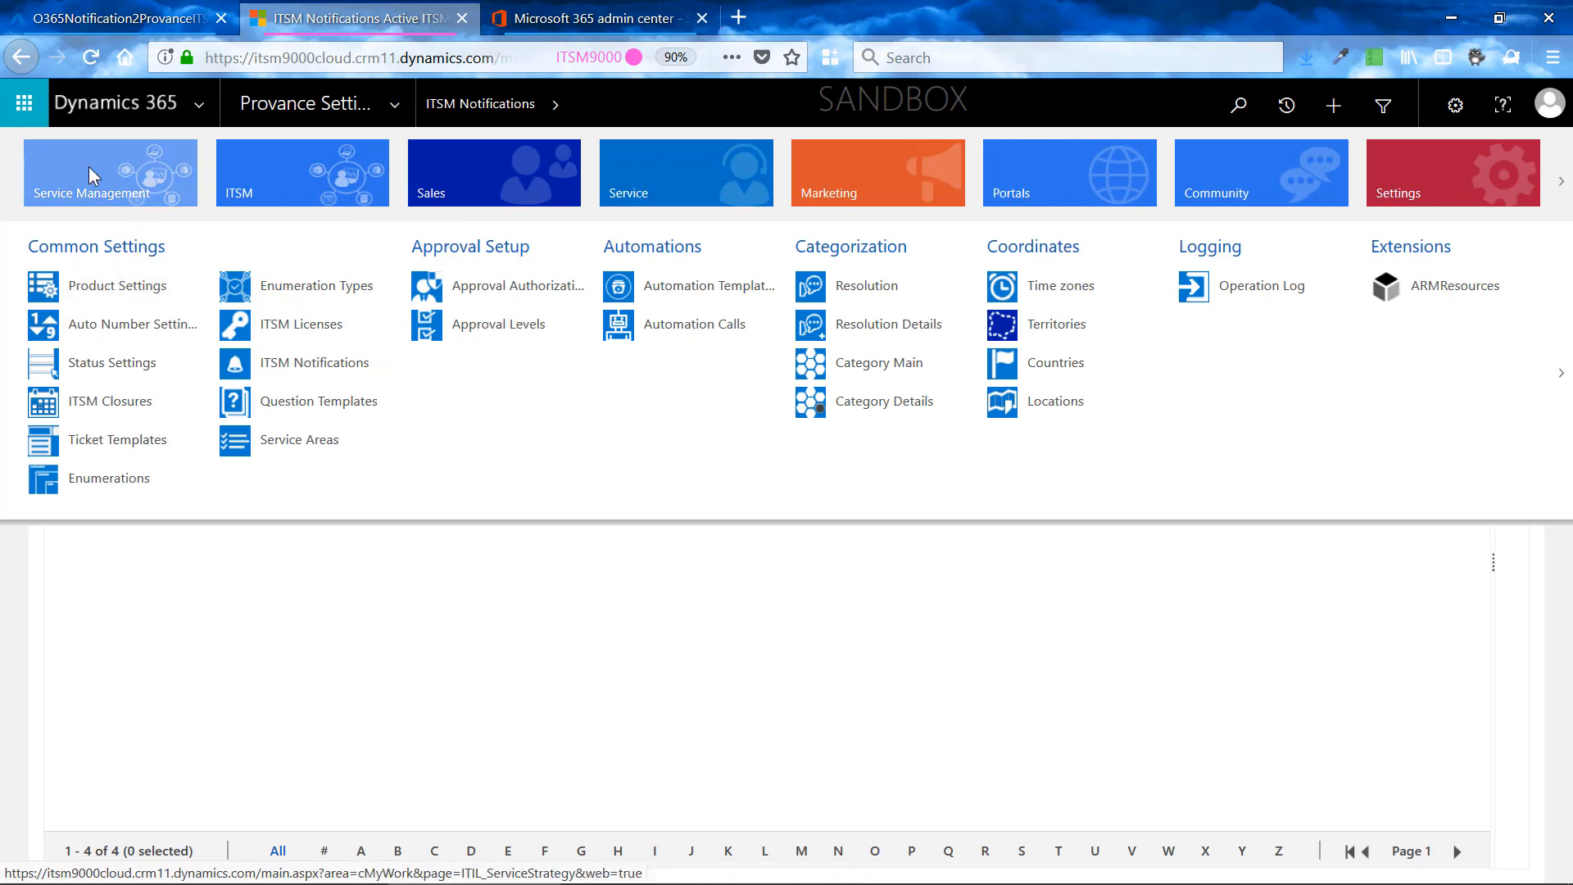
{"action": "left_click", "coordinate": [89, 166]}
{"action": "left_click", "coordinate": [287, 361]}
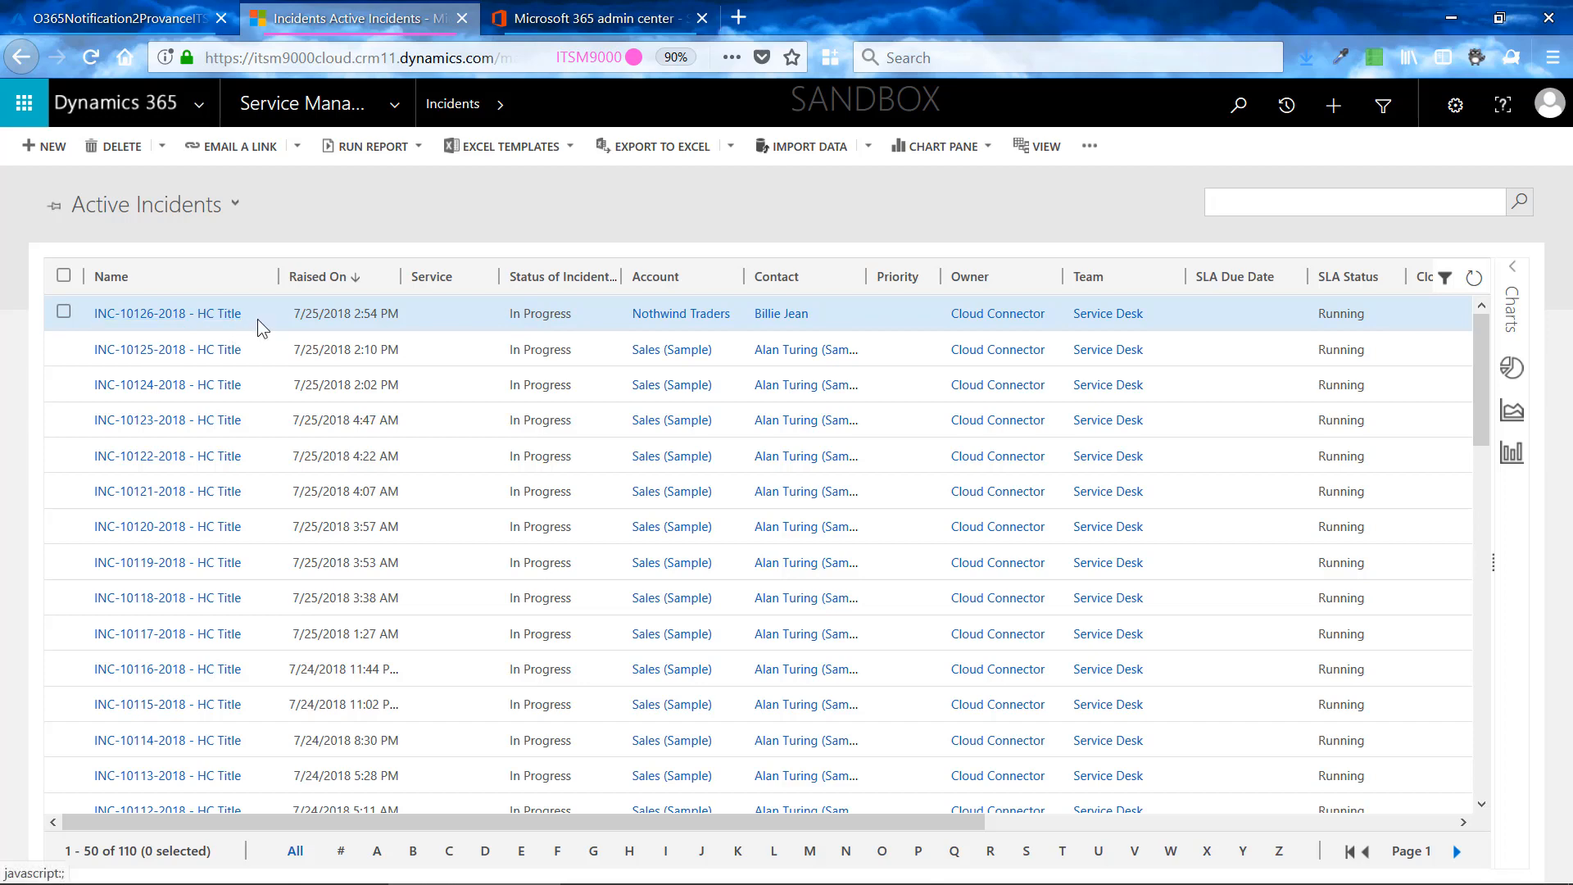
{"action": "double_click", "coordinate": [249, 312]}
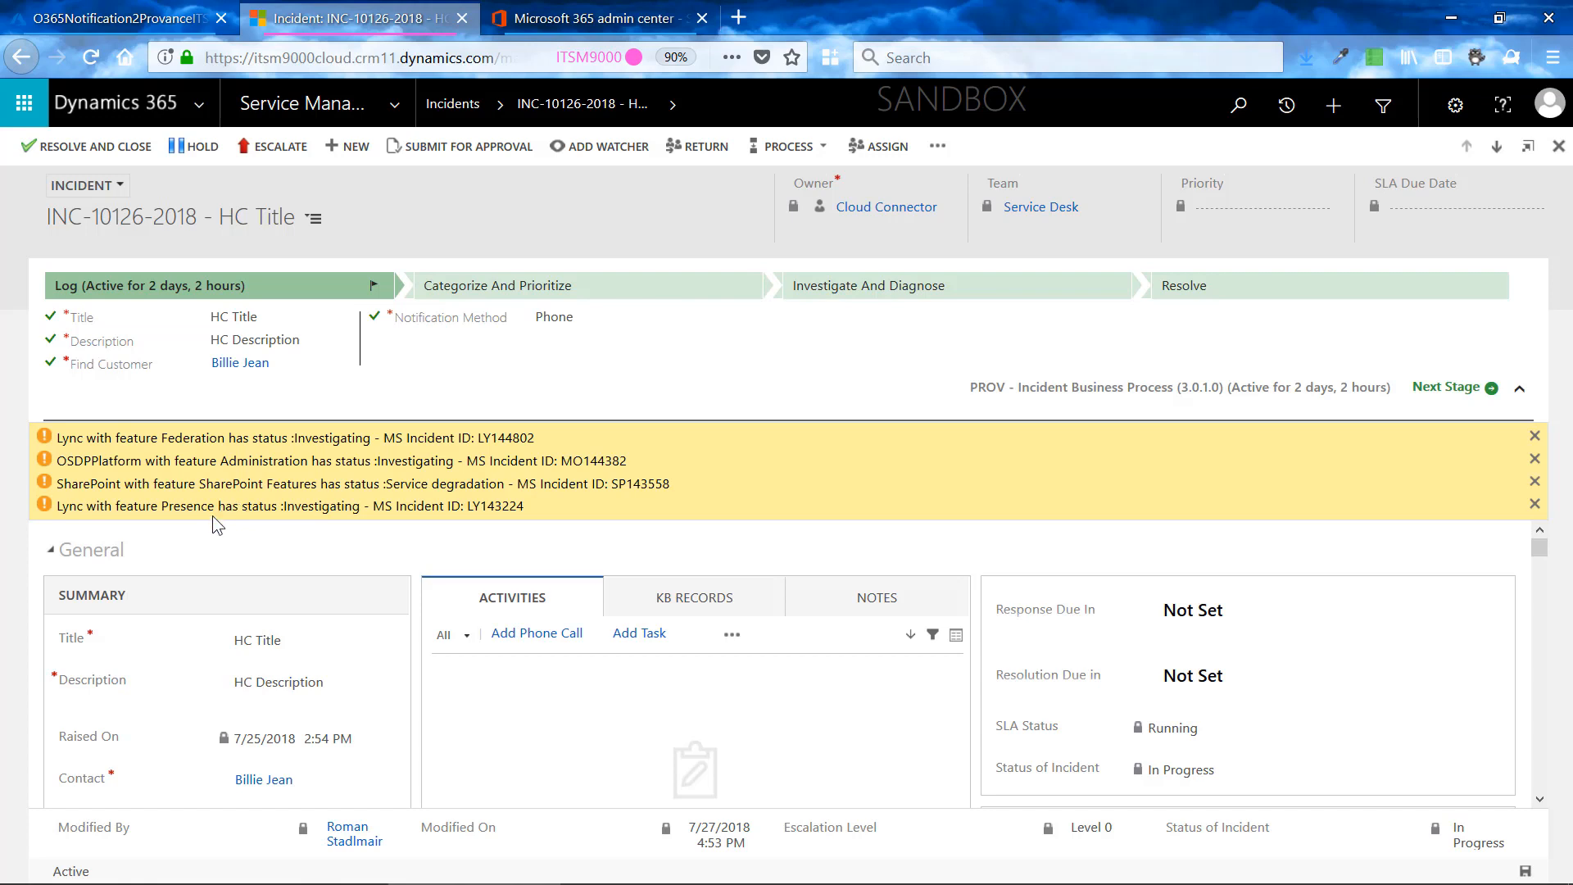
- Dismiss all the Office 365 warning notifications shown on the incident form
{"action": "left_click", "coordinate": [1535, 437]}
{"action": "left_click", "coordinate": [1534, 438]}
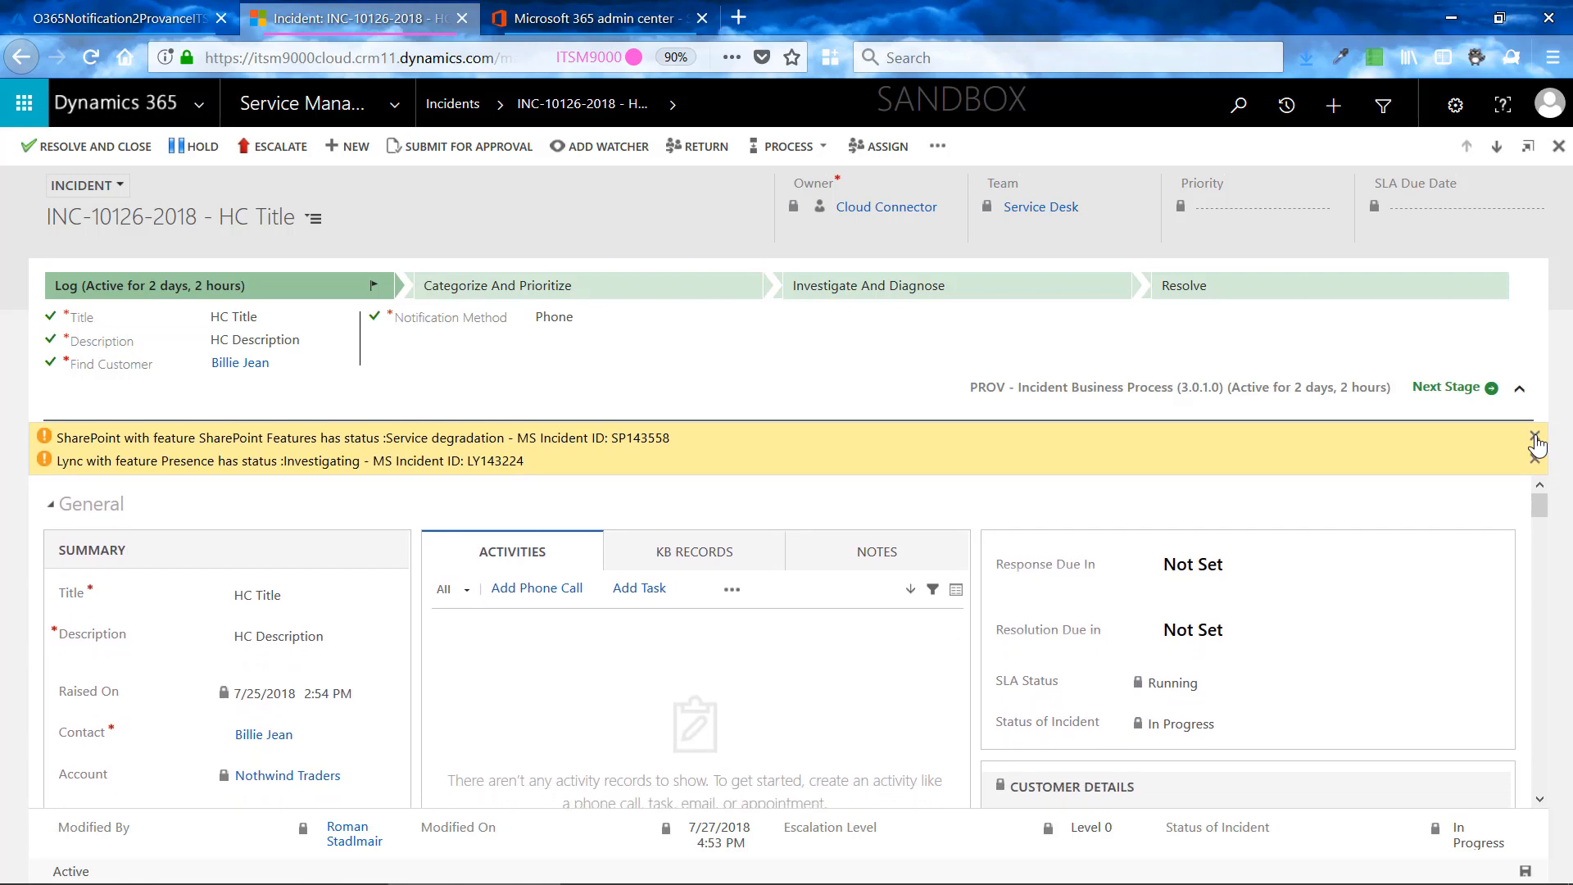
{"action": "left_click", "coordinate": [1534, 440]}
{"action": "left_click", "coordinate": [1535, 441]}
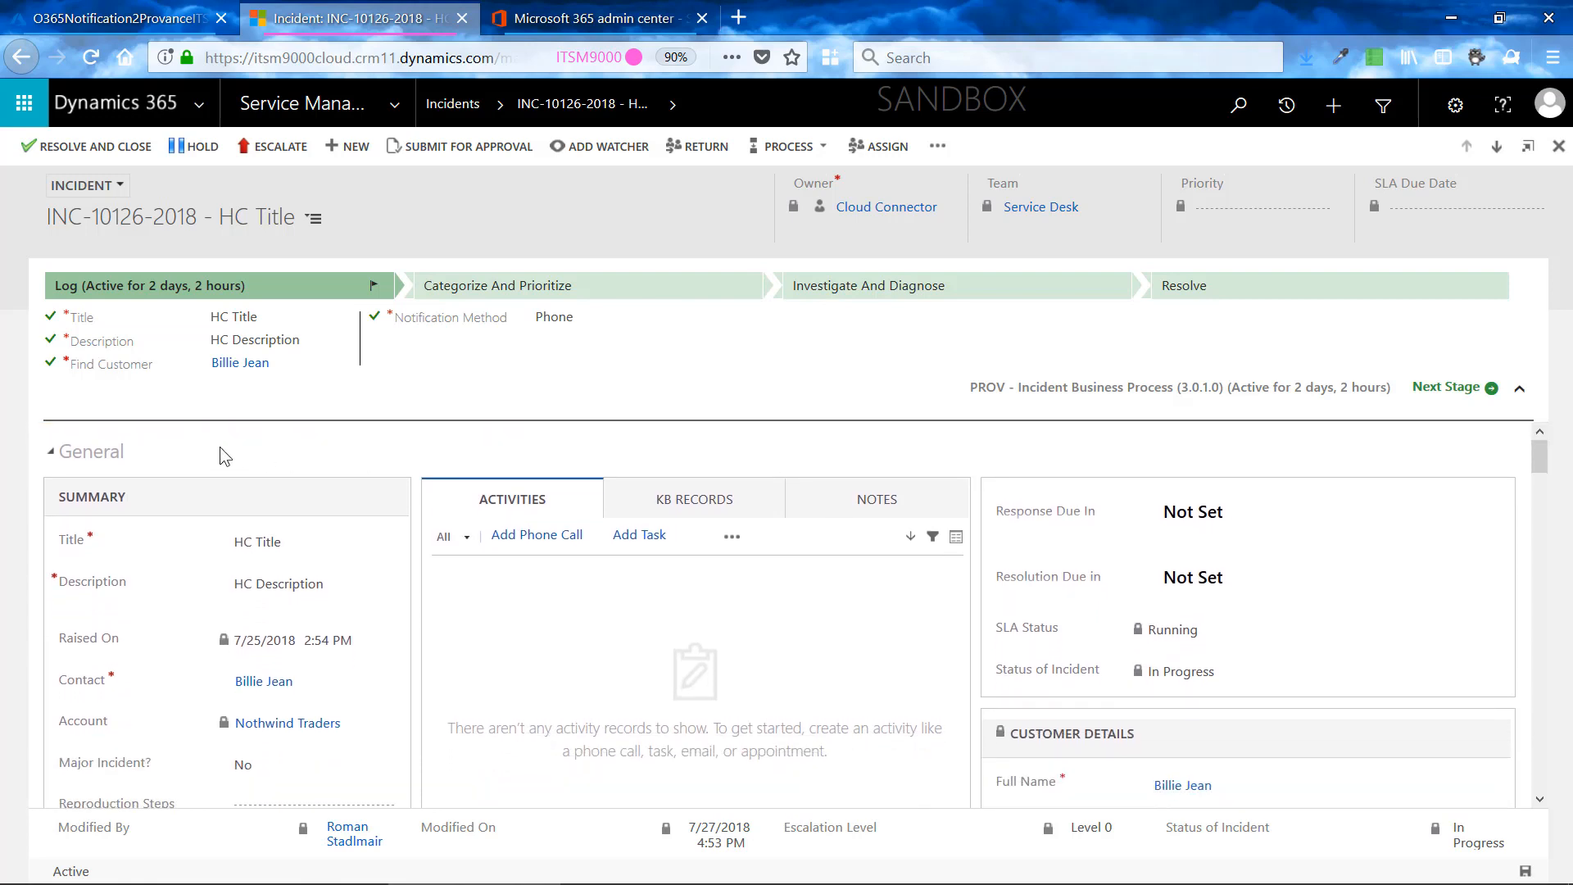